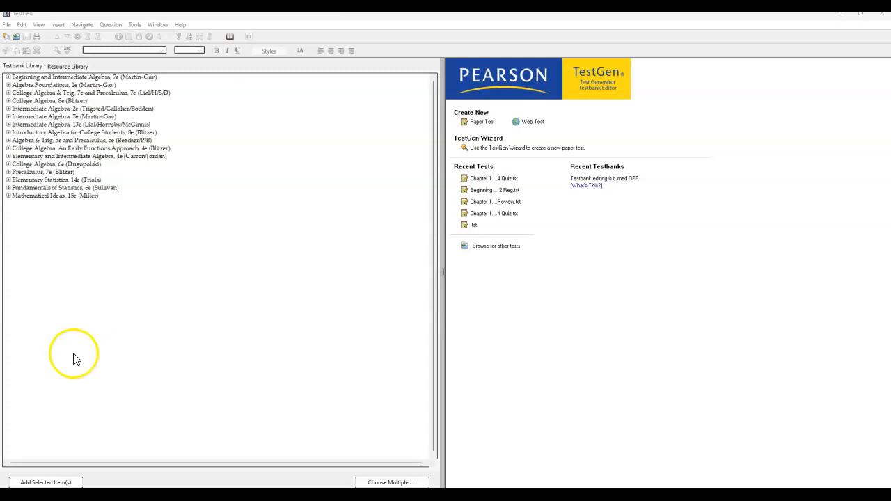
- Create a new paper test and change the chapter title in the page 1 header to "Chapter 2", moved one tab further right
left_click(482, 122)
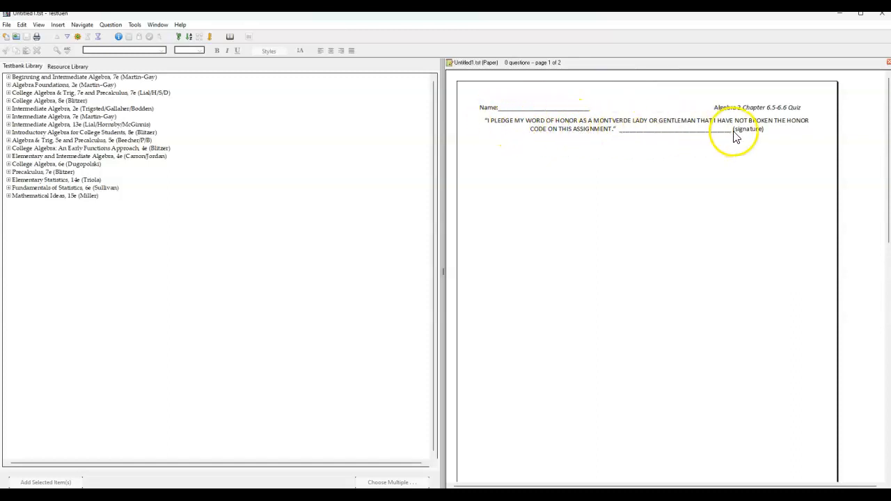
double_click(750, 116)
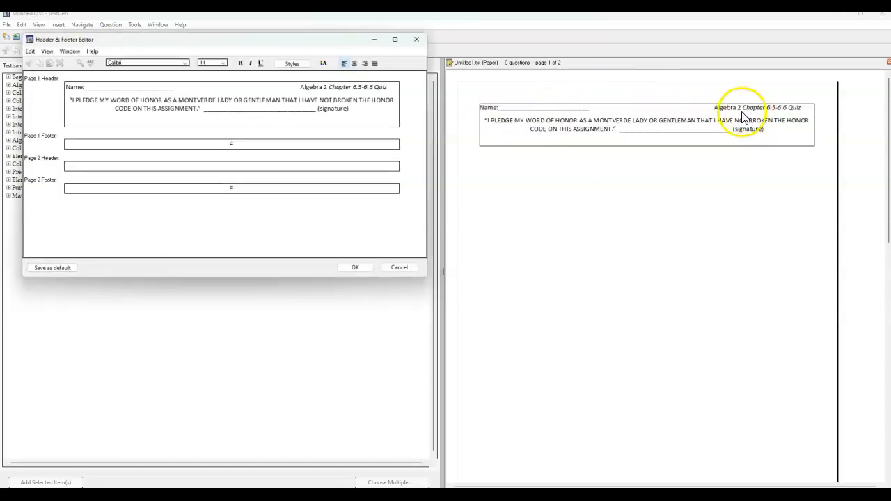
left_click_drag(331, 88, 388, 82)
type("Cha")
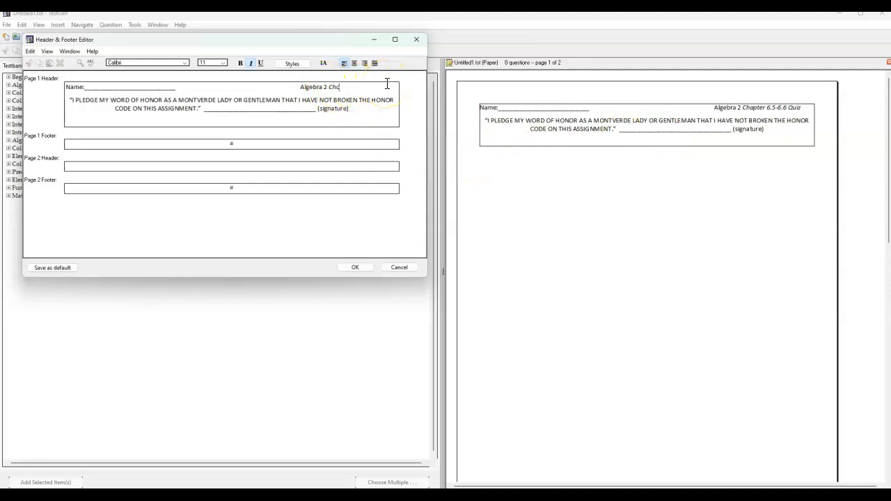
type("pter 2.3")
key("BackSpace")
key("BackSpace")
left_click(295, 89)
key("Tab")
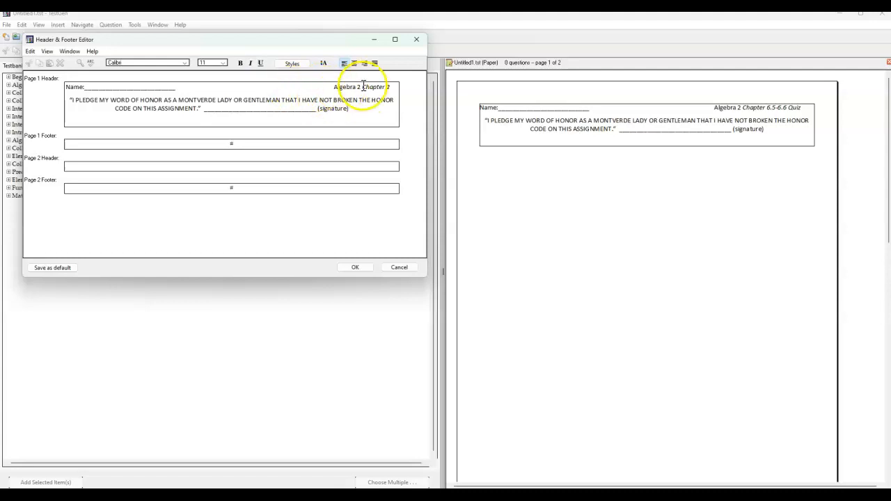
- Replace the course name in the page 1 header with "Math for College Readiness", tighten the spacing before it, and apply the header
left_click_drag(361, 87, 331, 88)
type("M")
type("ath for College Readiness")
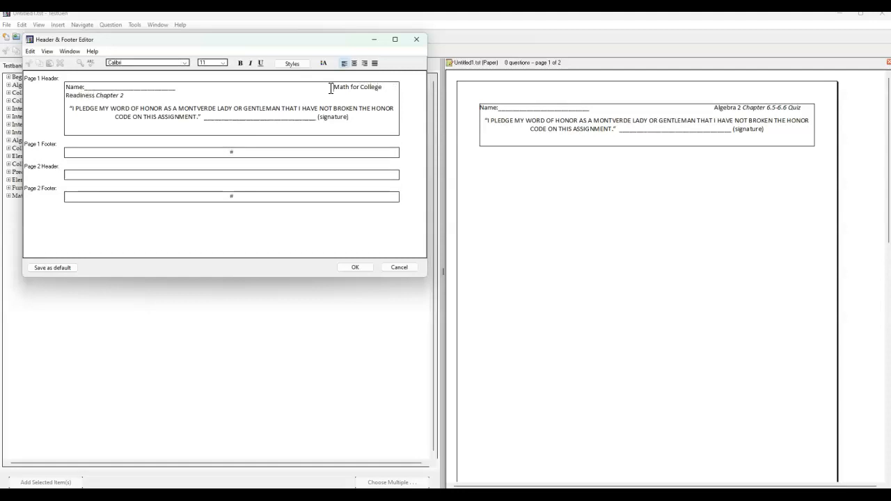
key("BackSpace")
key("BackSpace")
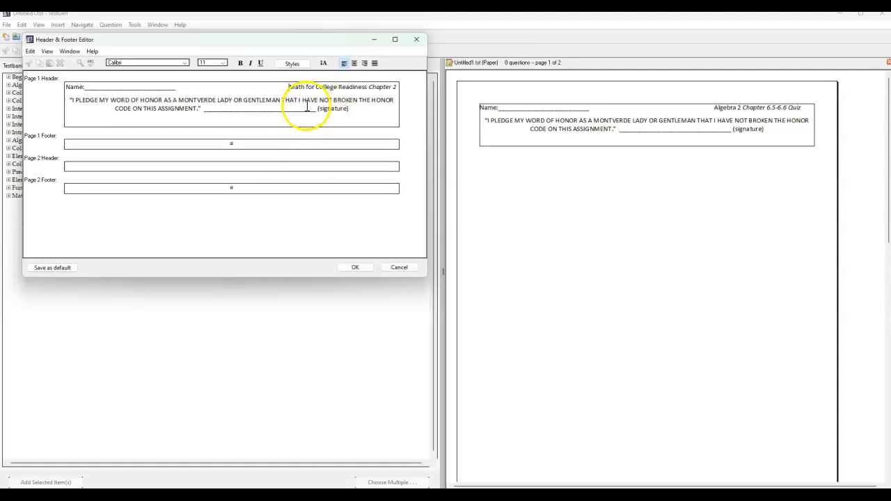
left_click(85, 122)
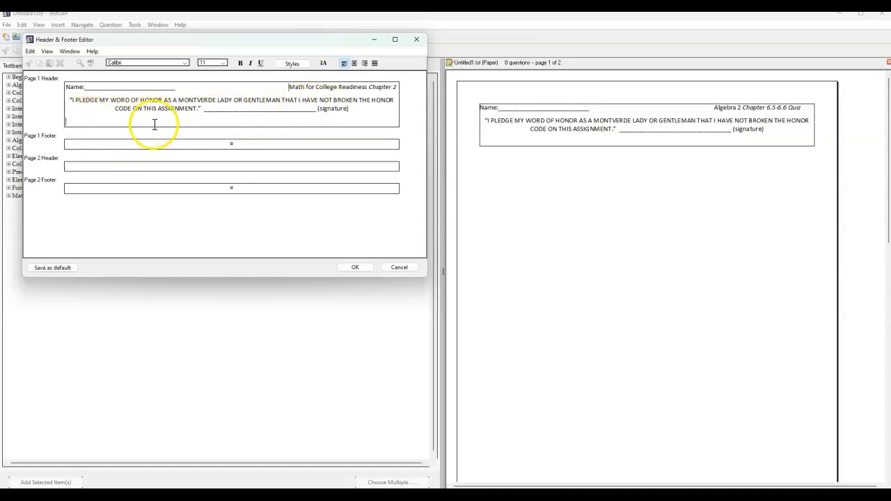
left_click(355, 267)
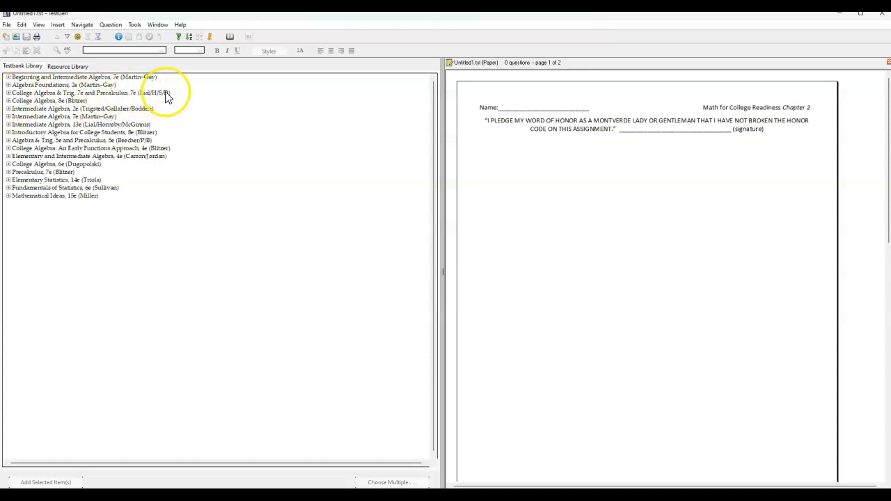
- Expand College Algebra & Trig, 7e and Precalculus, 7e to chapter 2, section 2.4 Linear Functions, objective 1
left_click(8, 92)
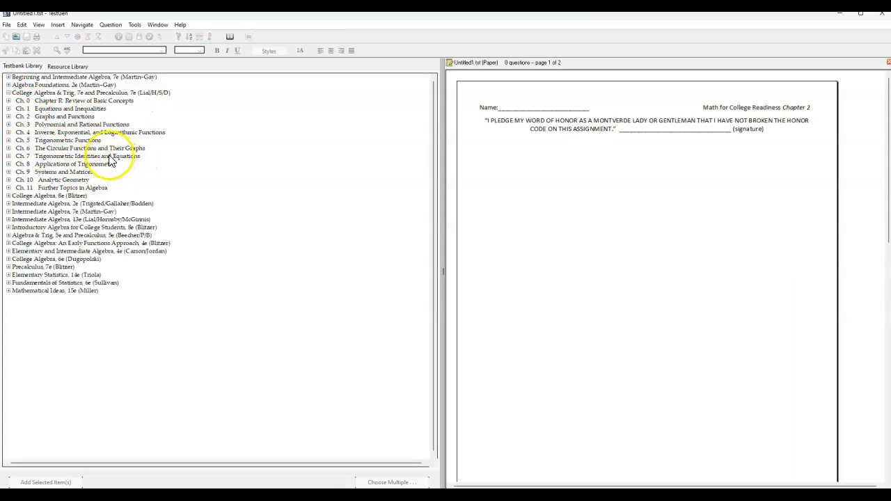
left_click(9, 116)
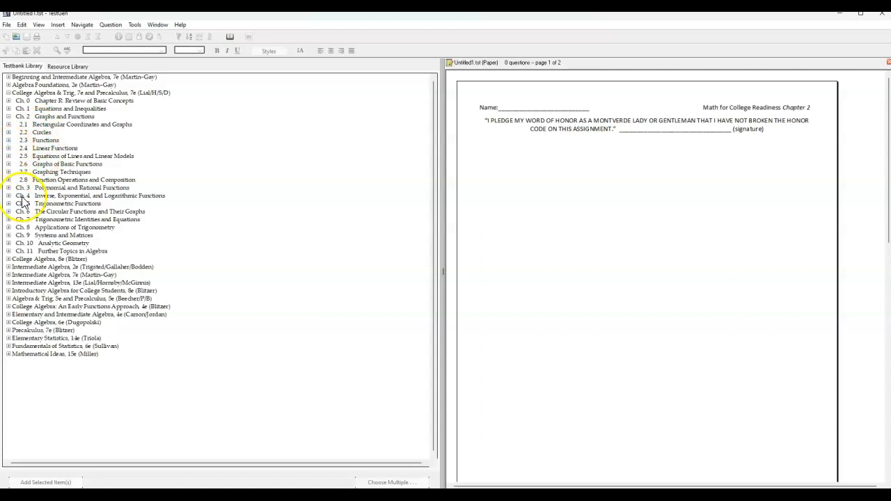
left_click(9, 148)
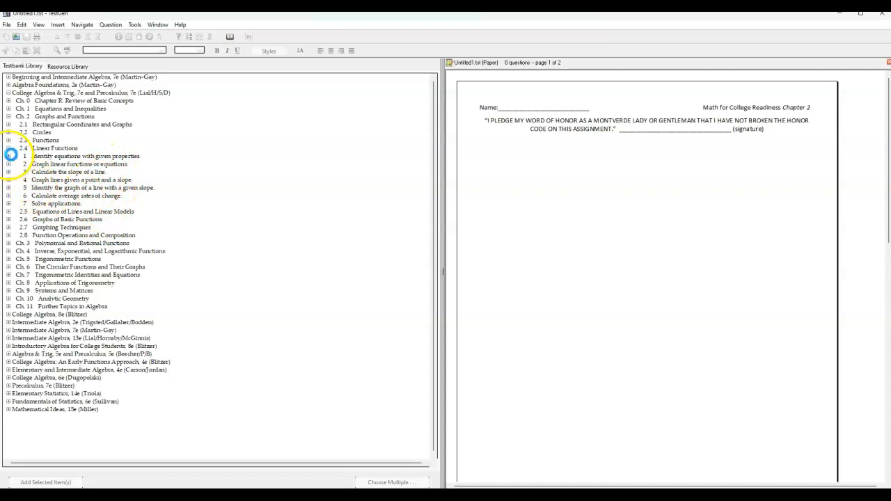
left_click(9, 156)
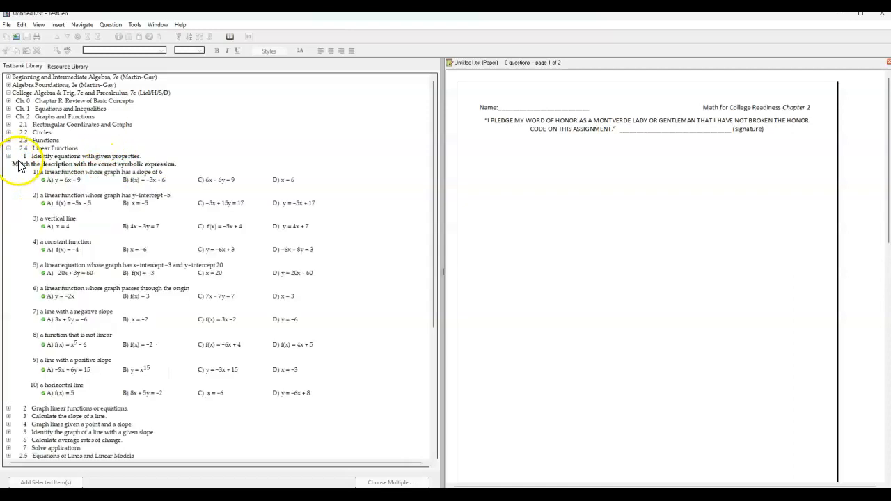
- Add the vertical line and positive slope questions from objective 1 and the f(x) = 2x − 6 graphing question from objective 2 to the test
left_click(65, 229)
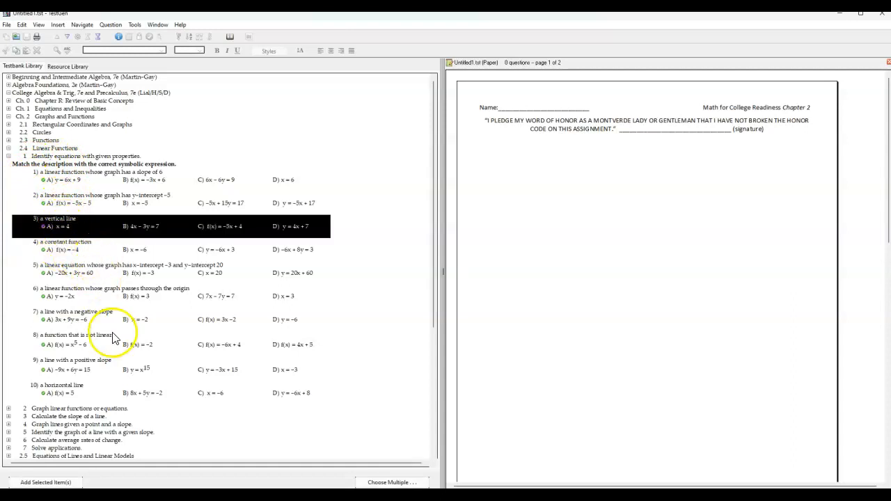
left_click(73, 370, "ctrl")
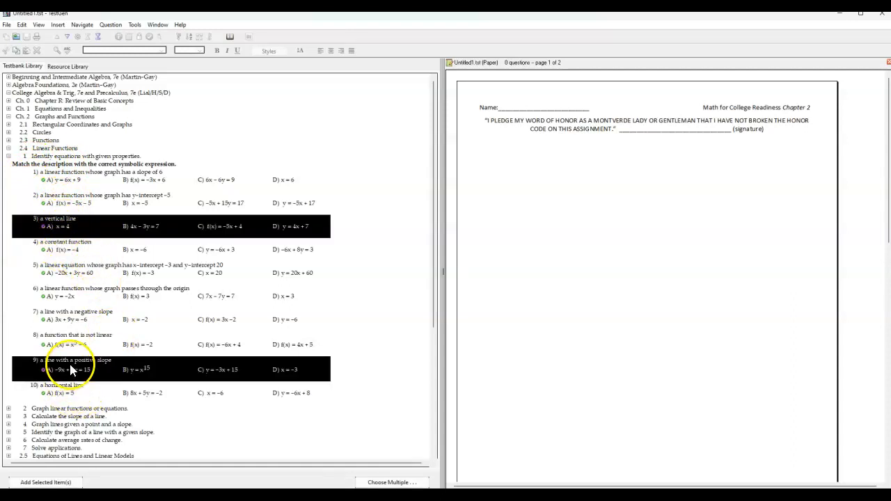
scroll(125, 369, "down", 1)
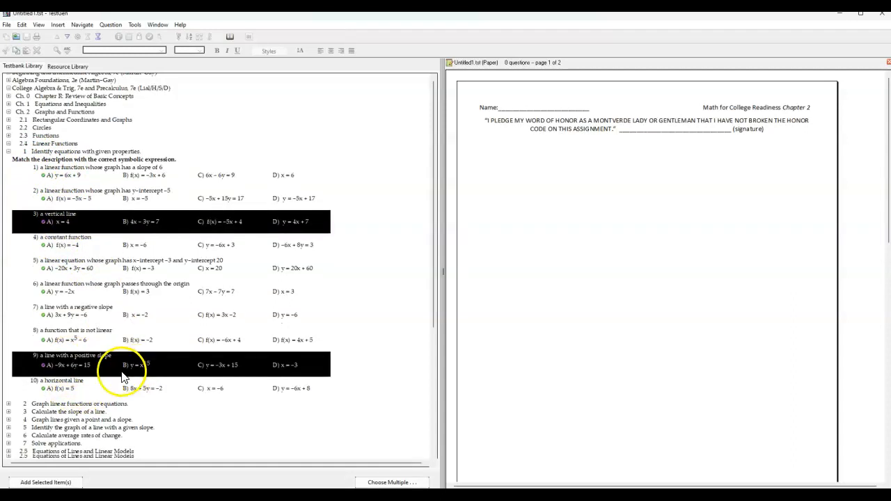
left_click(8, 404)
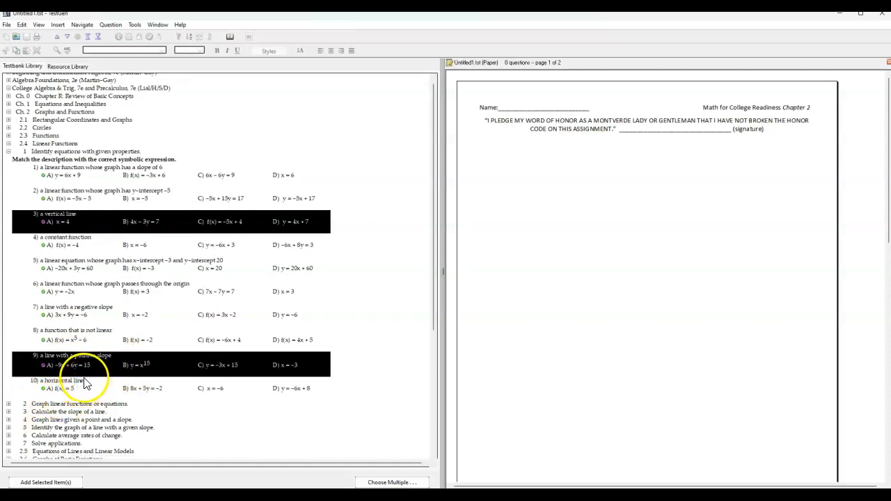
scroll(56, 403, "down", 2)
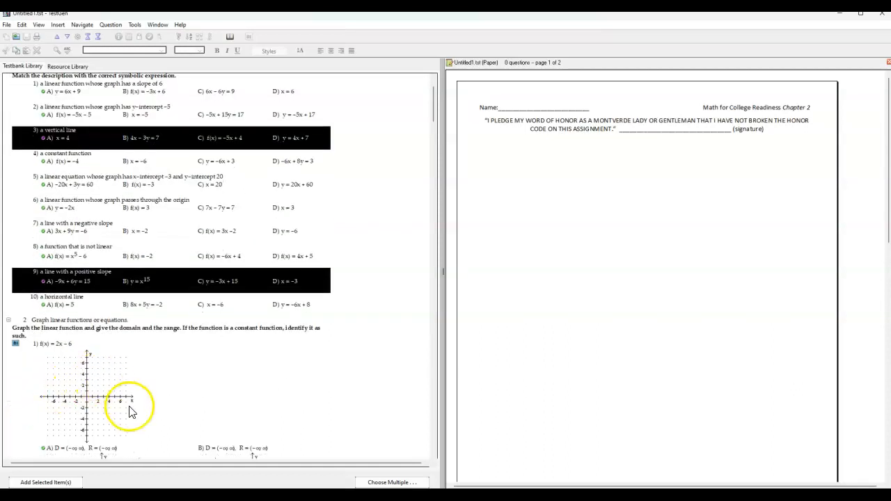
left_click(168, 426, "ctrl")
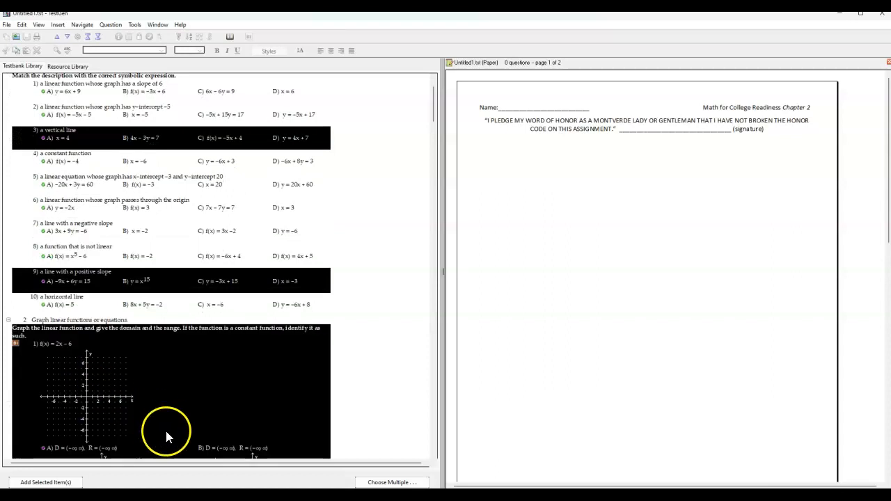
left_click(75, 484)
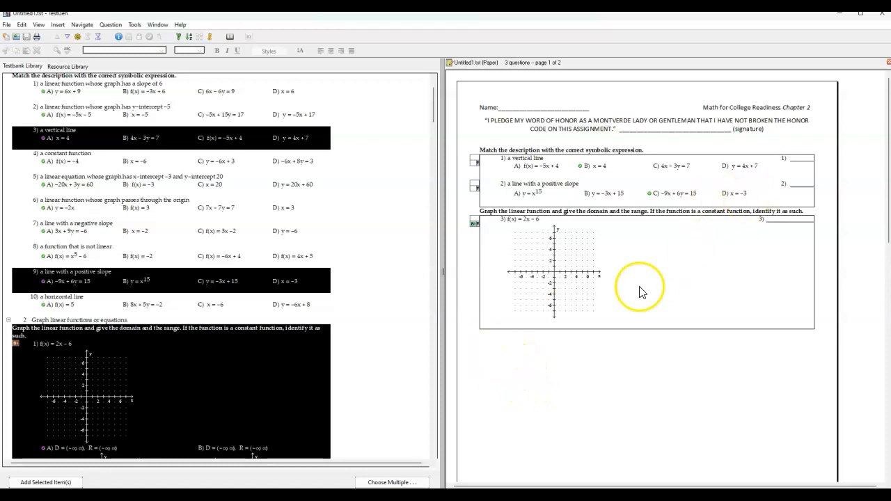
left_click(400, 397)
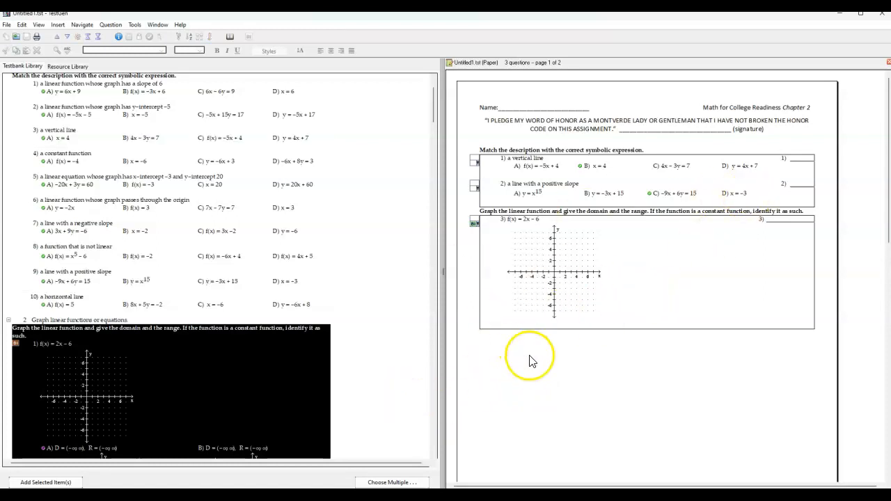
- Switch to the Pearson website in the browser and view its subject catalog
left_click(411, 264)
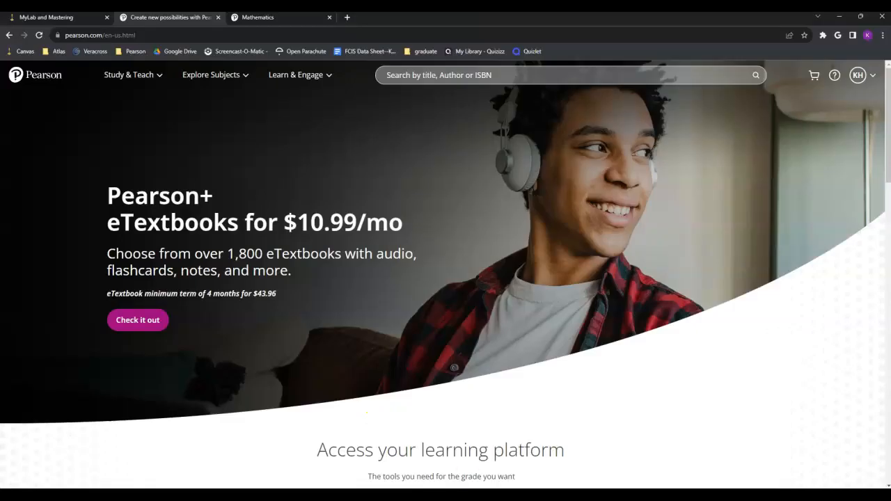
left_click(202, 339)
left_click(233, 203)
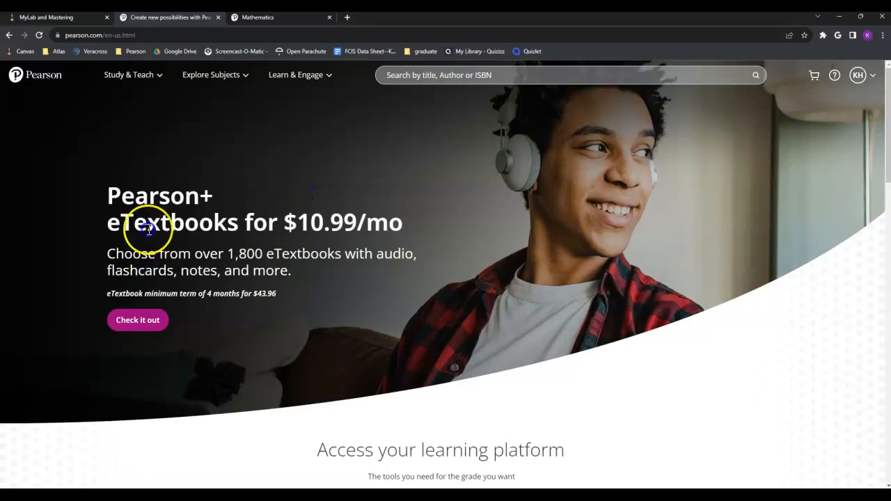
left_click(331, 75)
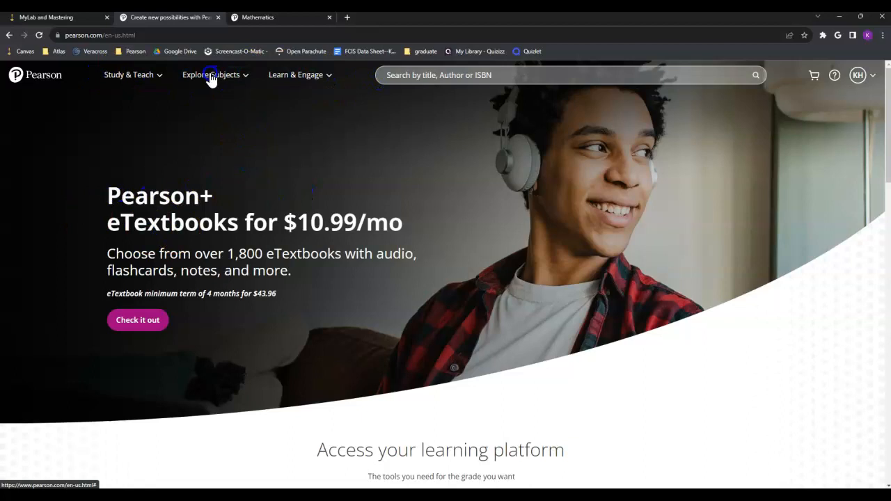
left_click(245, 77)
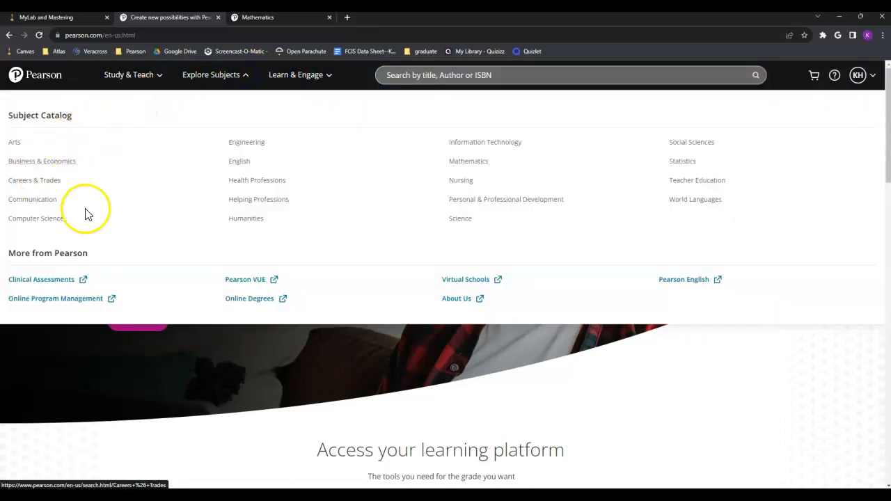
left_click(240, 78)
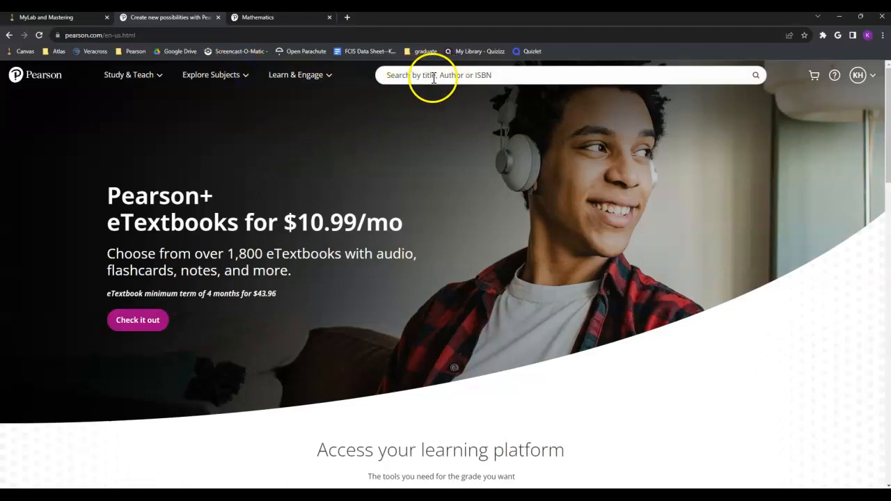
- Search the Pearson catalog for the recent author term "martin-gay" and for "algebra"
left_click(440, 77)
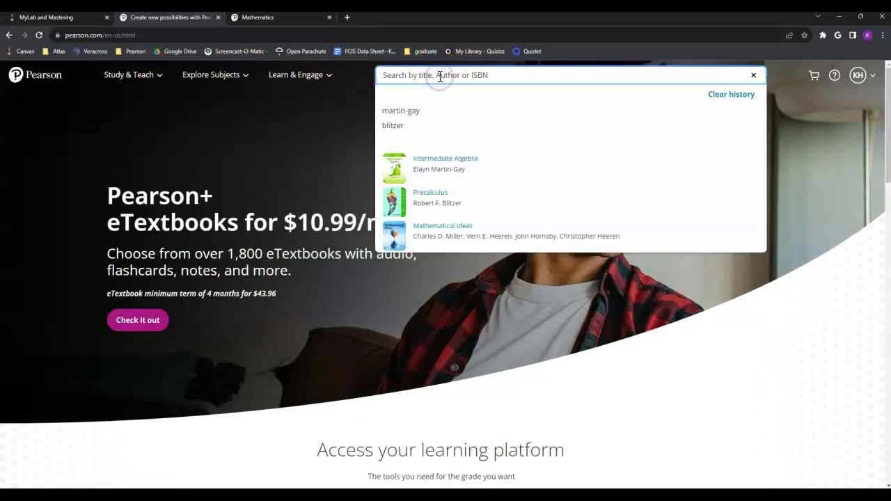
left_click(400, 111)
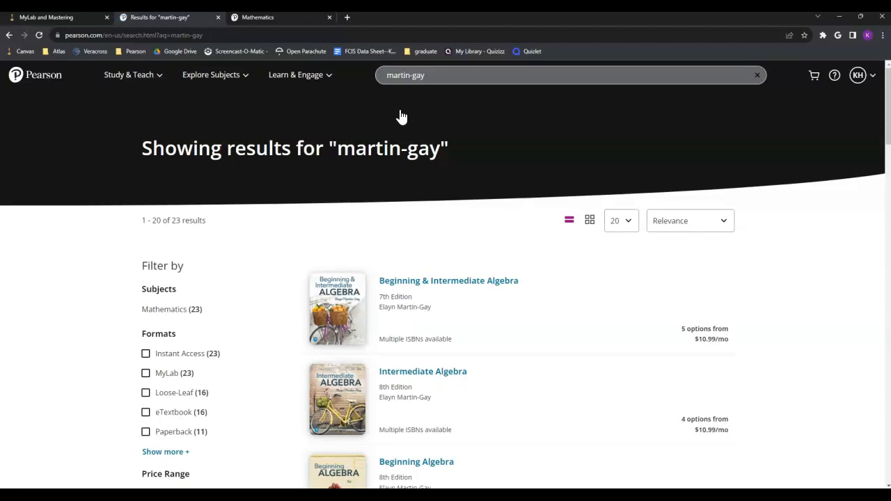
left_click_drag(425, 75, 380, 75)
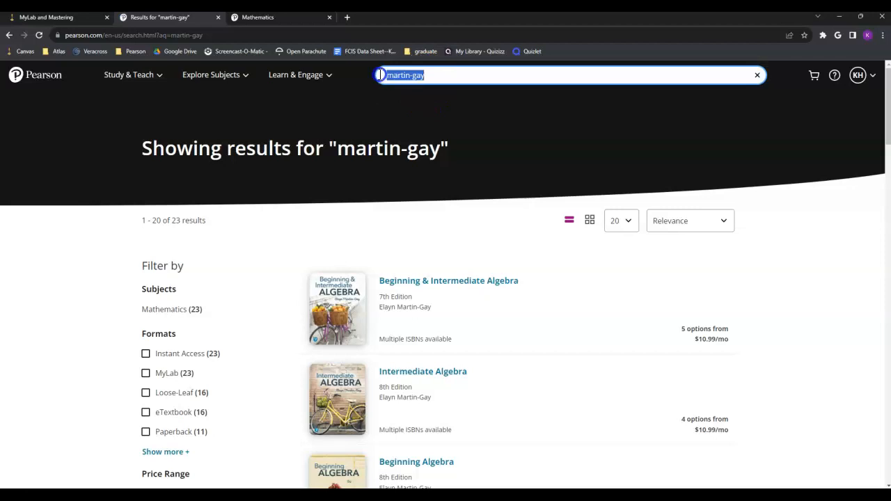
type("alg")
key("BackSpace")
key("BackSpace")
type("ebra")
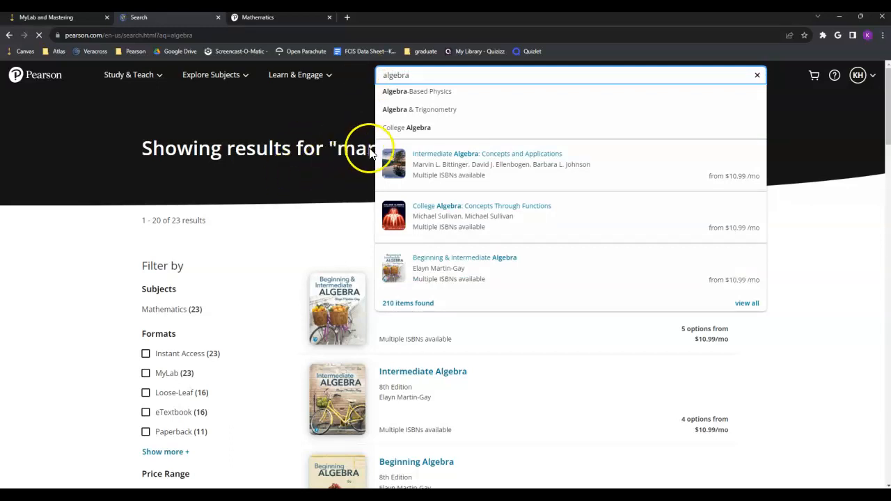
key("Return")
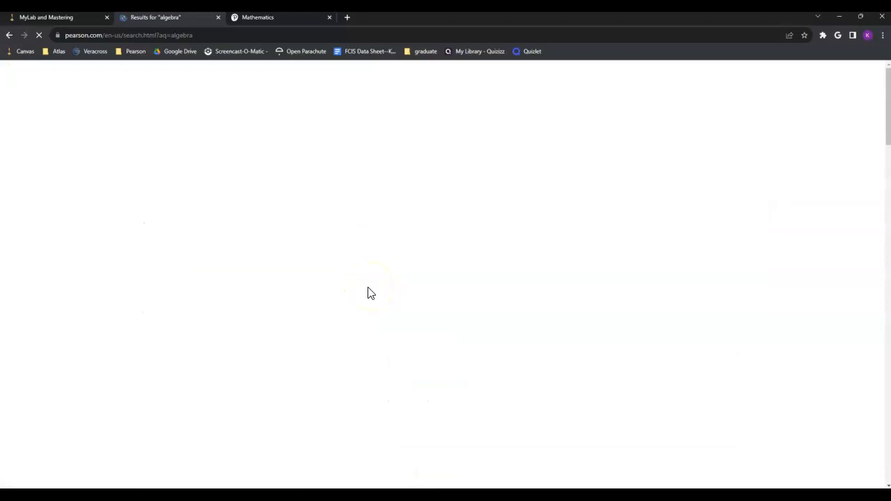
- Look through the algebra search results for available textbooks, editions and filter options
left_click(354, 293)
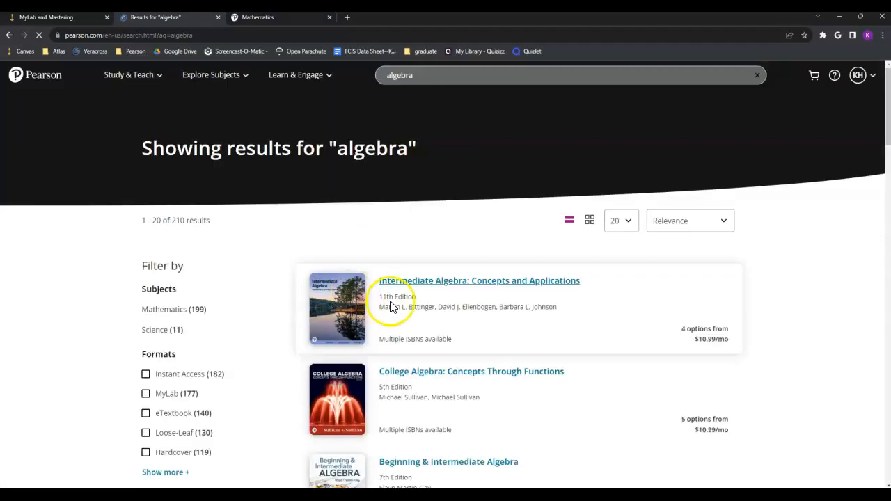
scroll(383, 300, "down", 4)
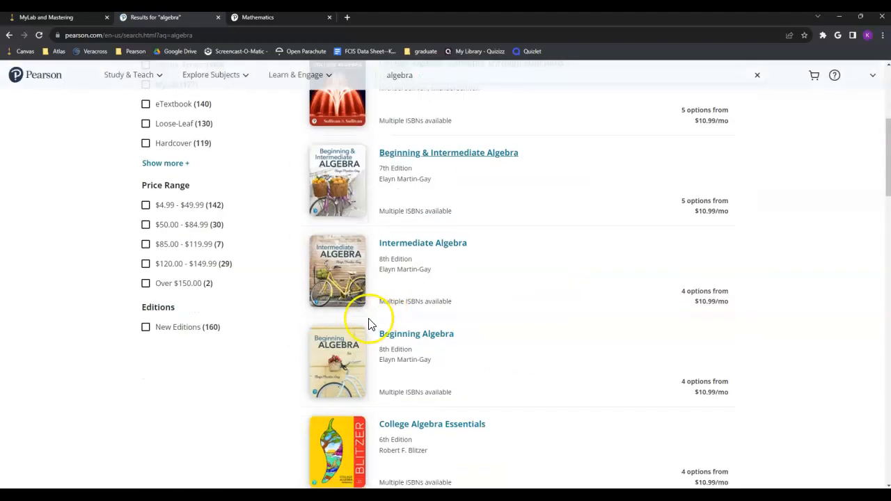
scroll(271, 255, "up", 1)
scroll(270, 255, "up", 1)
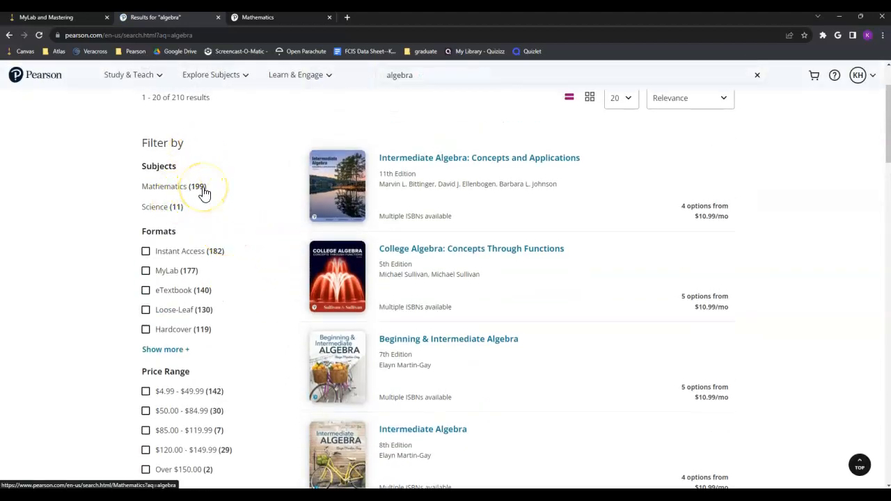
scroll(369, 258, "down", 8)
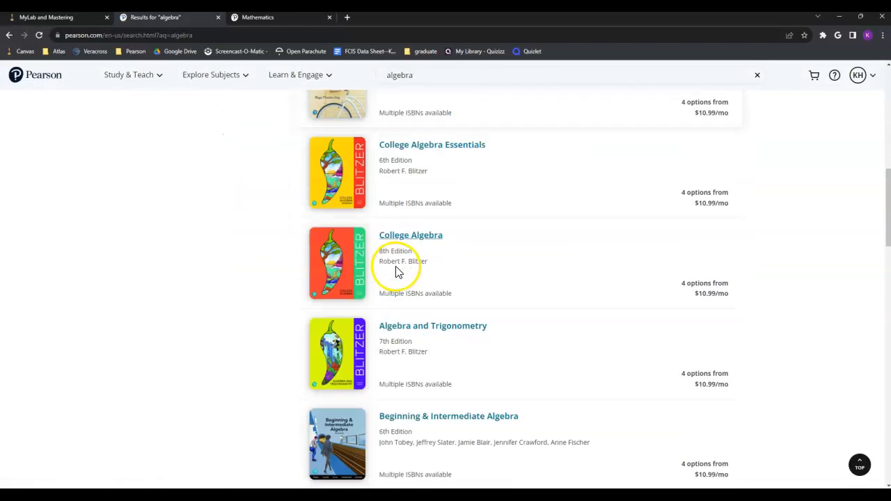
scroll(398, 267, "down", 12)
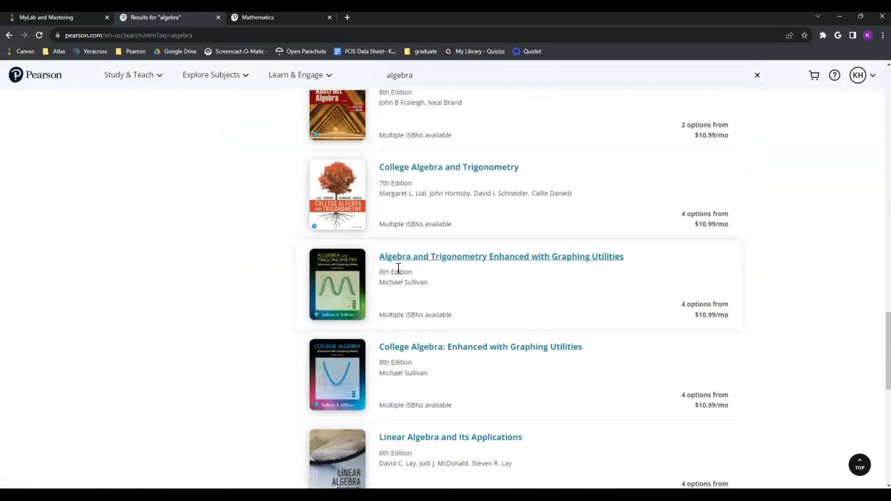
- Open the product page of Martin-Gay's Intermediate Algebra, 8th Edition, from the algebra search results
scroll(398, 275, "down", 3)
scroll(387, 243, "up", 15)
scroll(384, 244, "up", 12)
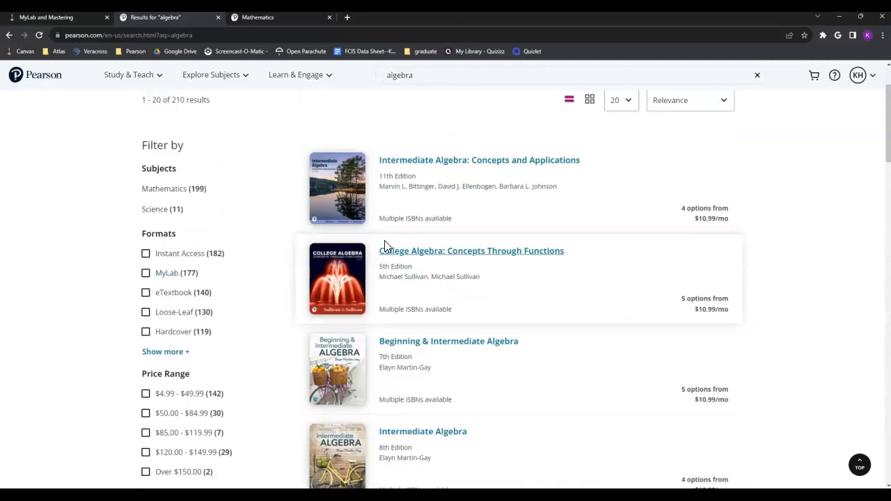
left_click(421, 75)
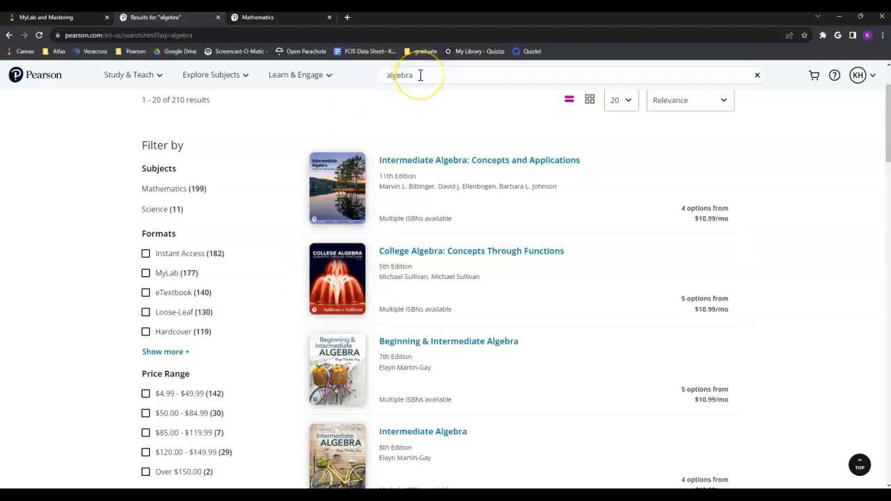
scroll(334, 274, "down", 2)
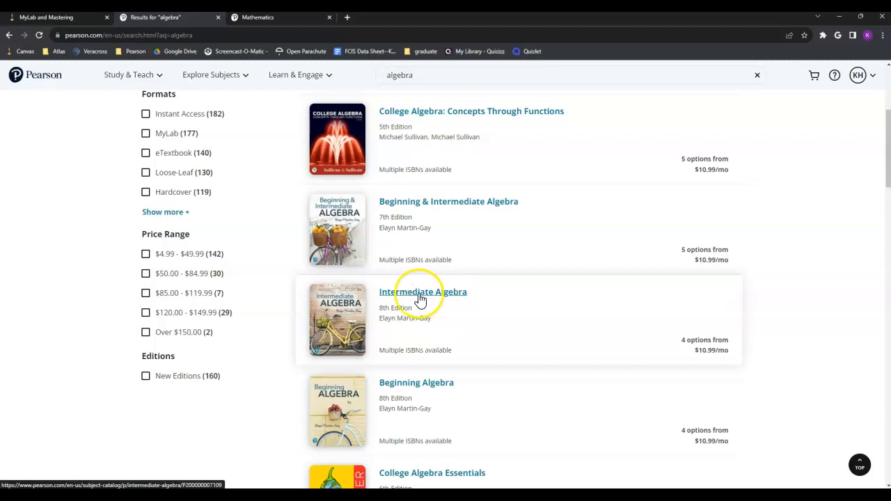
left_click(409, 301)
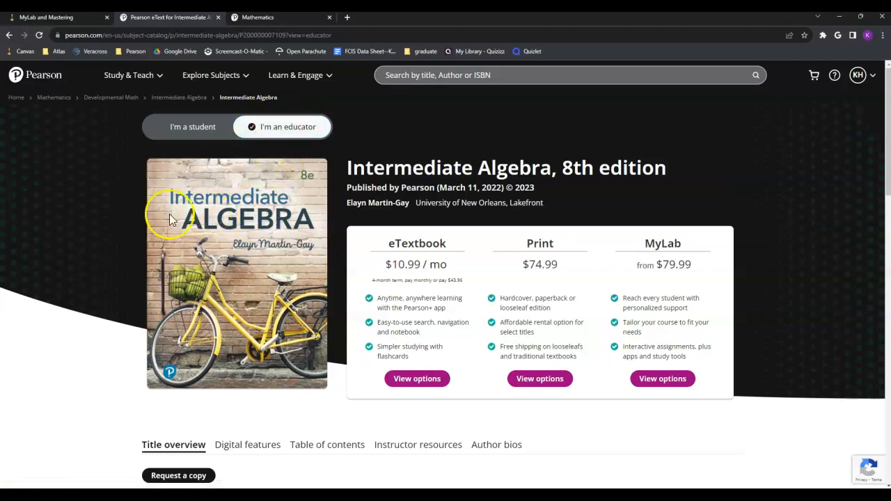
- Find the Test Item Files in the textbook's instructor resources and try to download Test Gen - BOK
scroll(167, 214, "down", 4)
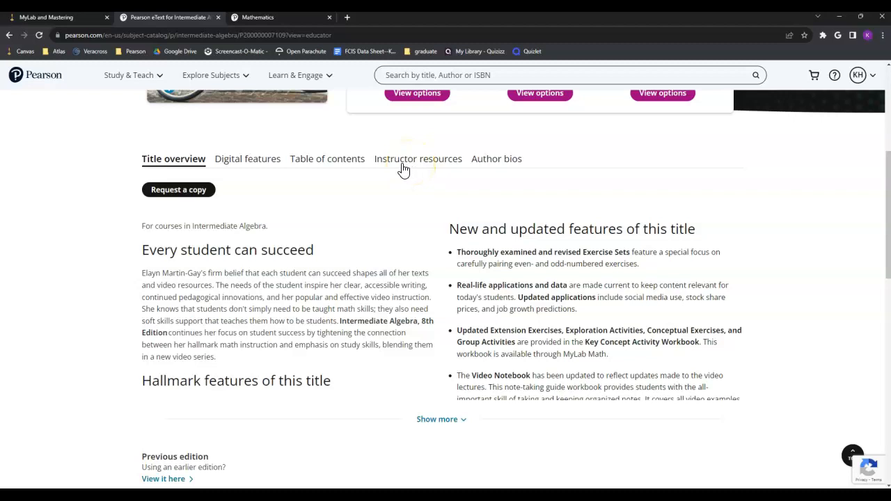
left_click(403, 163)
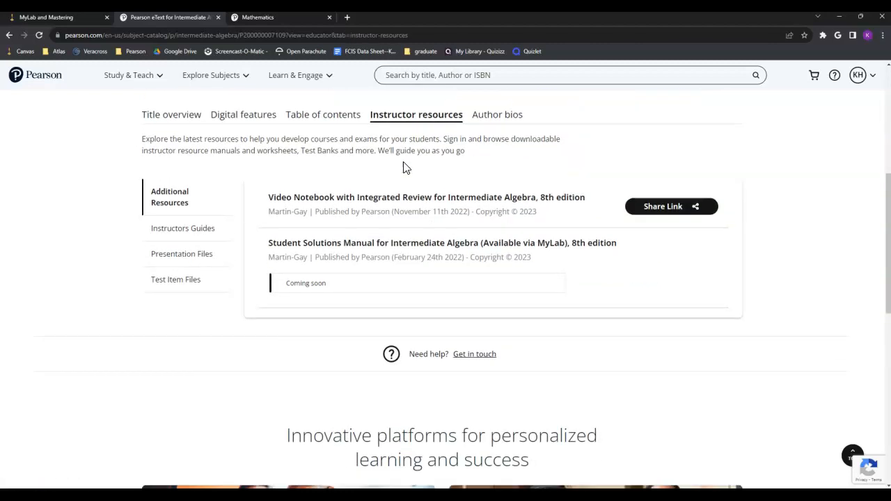
left_click(191, 287)
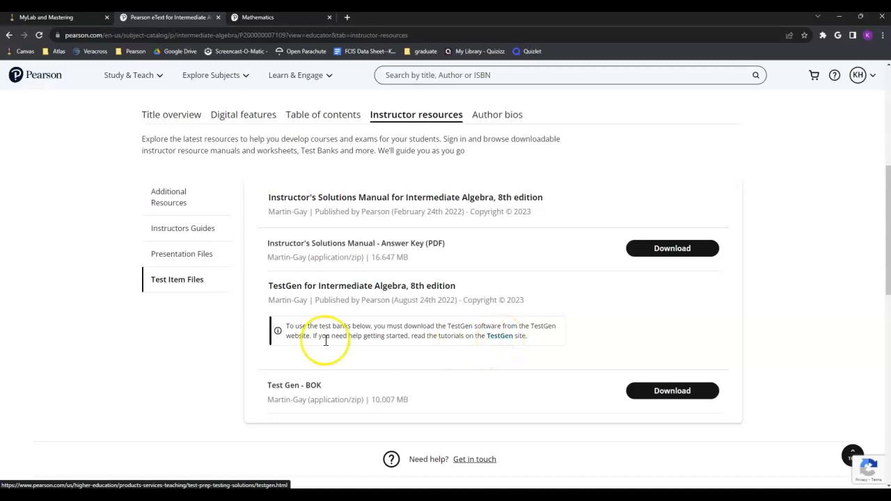
left_click(681, 394)
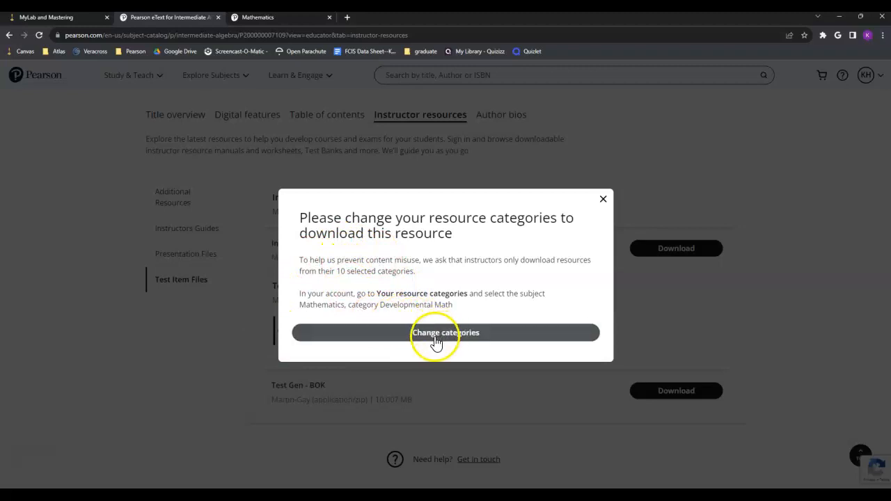
- Replace Calculus with Developmental Math in the account's Mathematics resource categories and save the change
left_click(409, 331)
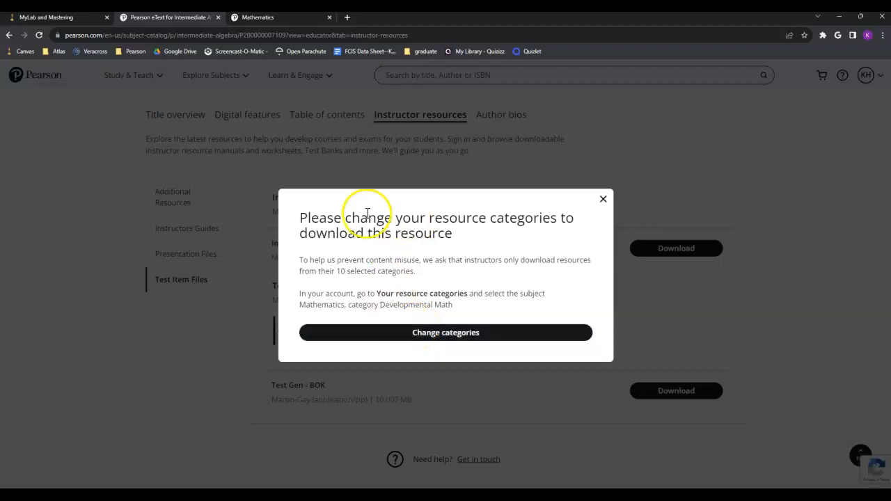
left_click(425, 334)
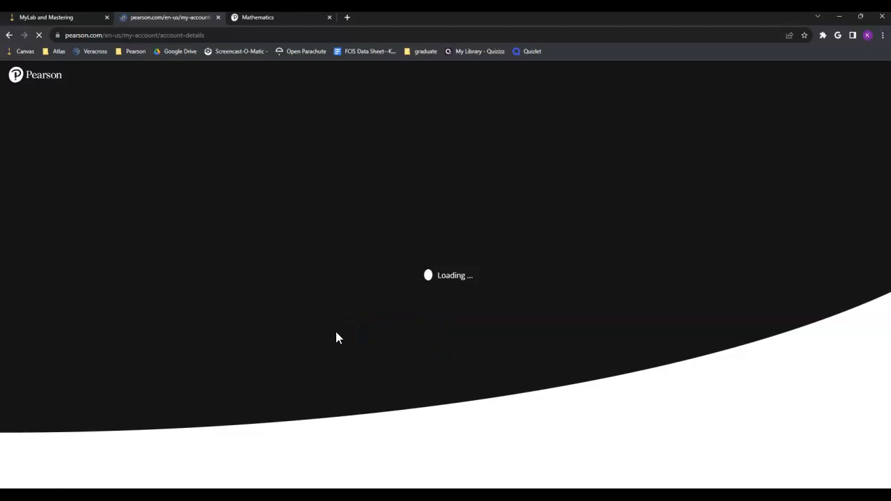
left_click(434, 302)
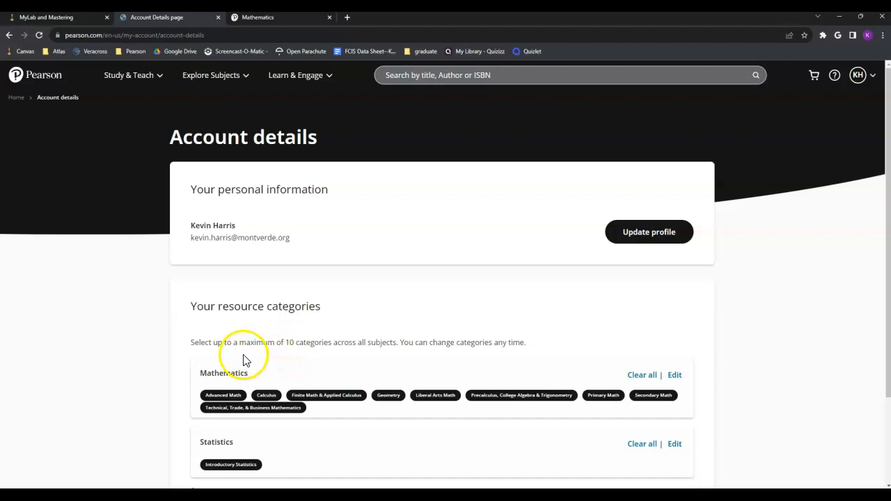
scroll(276, 344, "down", 2)
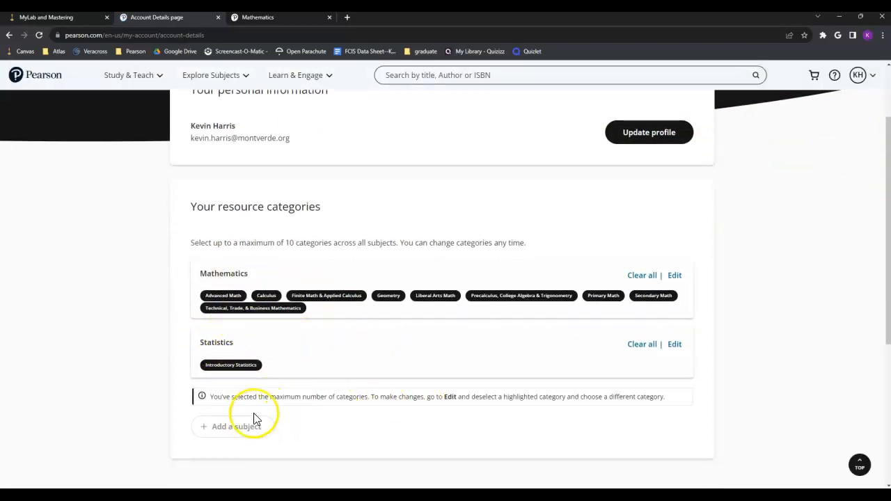
left_click(673, 276)
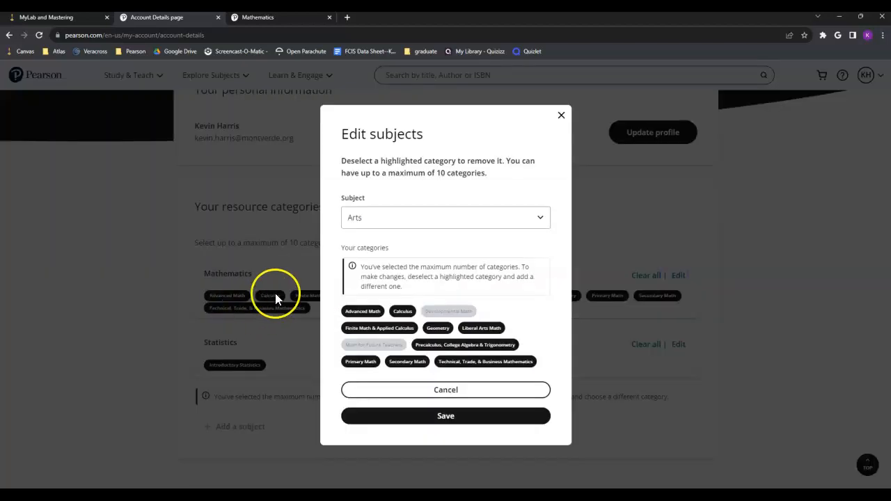
left_click(404, 313)
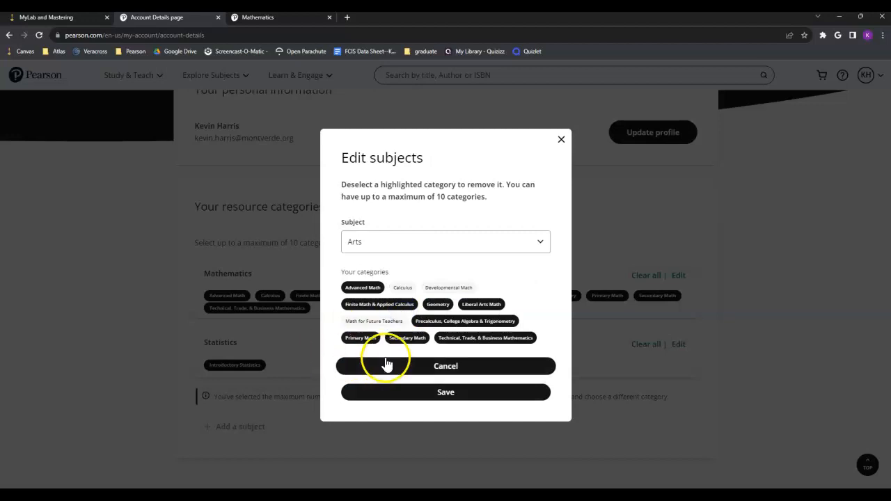
left_click(446, 287)
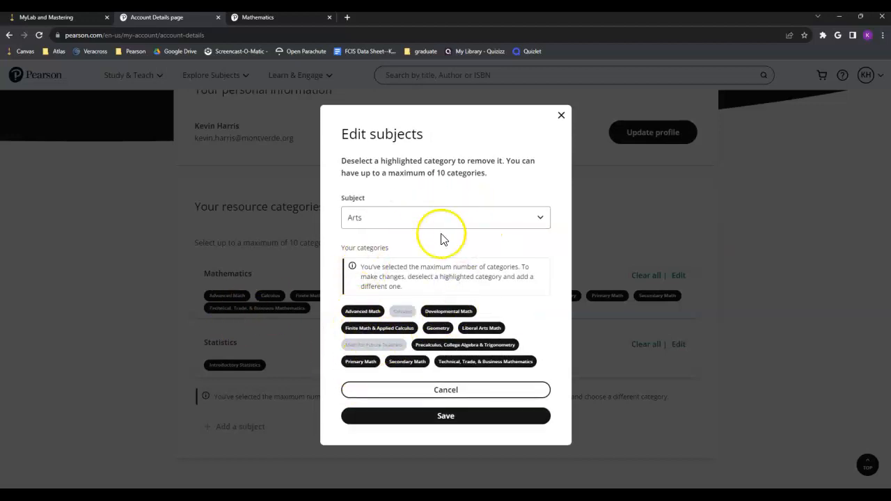
left_click(442, 423)
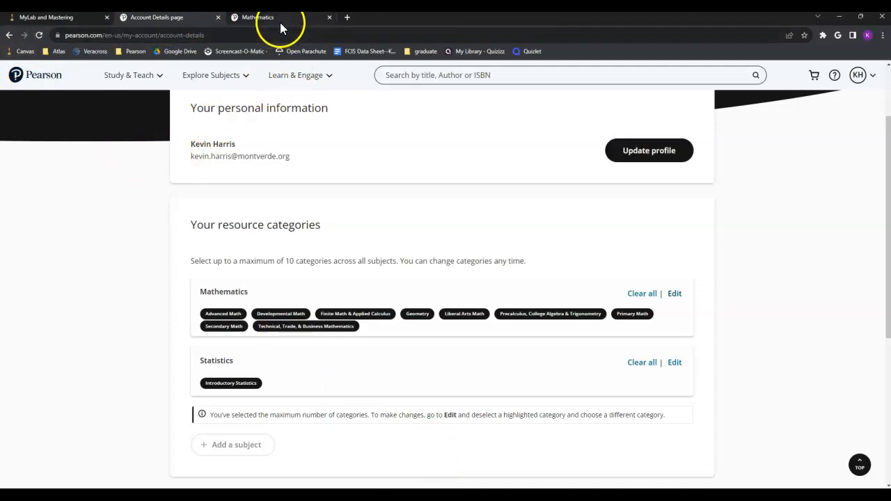
- Return to the Intermediate Algebra instructor resources and download Test Gen - BOK from the Test Item Files
left_click(9, 36)
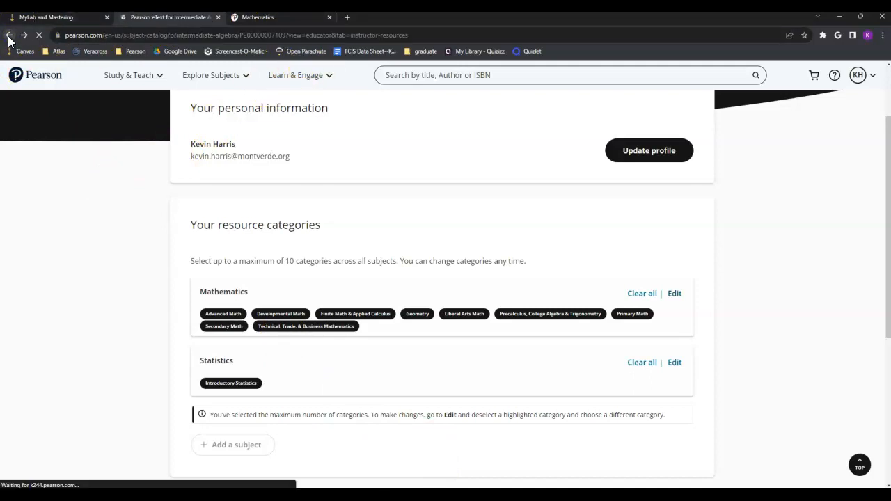
scroll(268, 314, "down", 5)
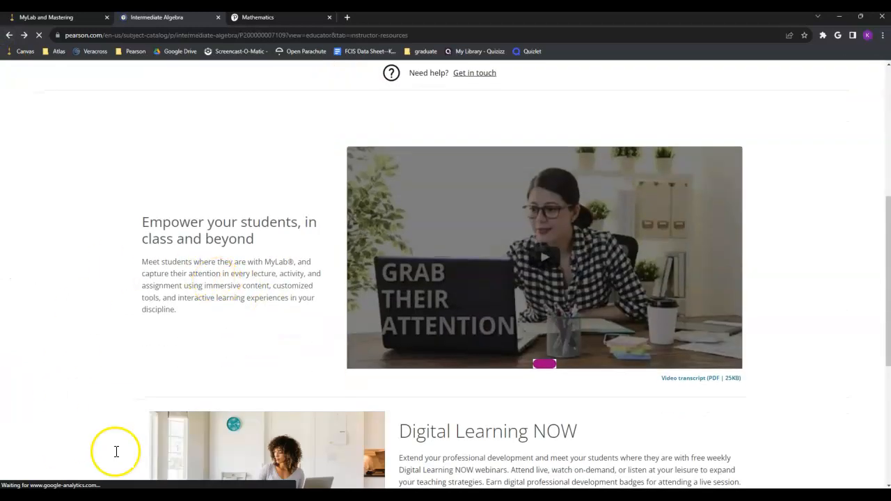
scroll(154, 313, "down", 1)
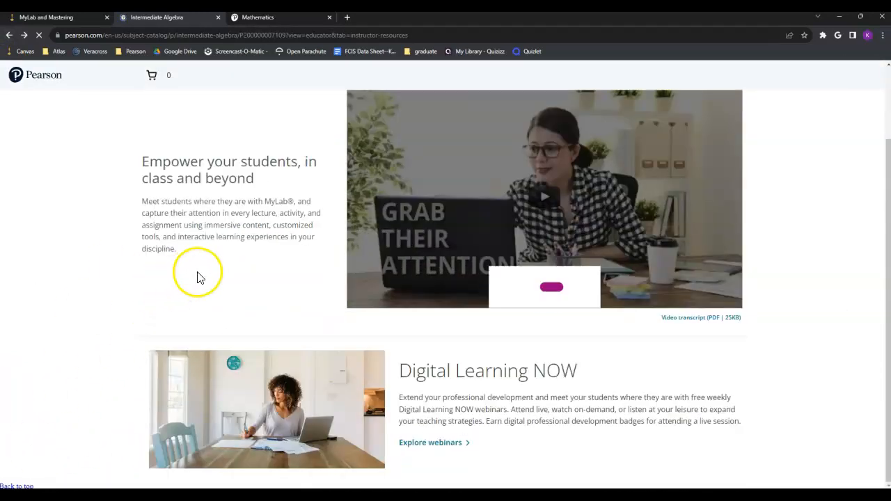
scroll(198, 277, "up", 3)
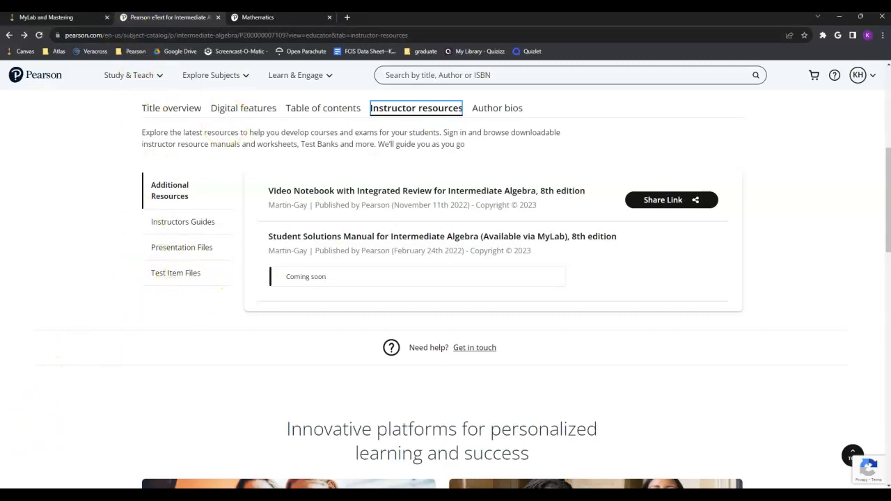
left_click(178, 276)
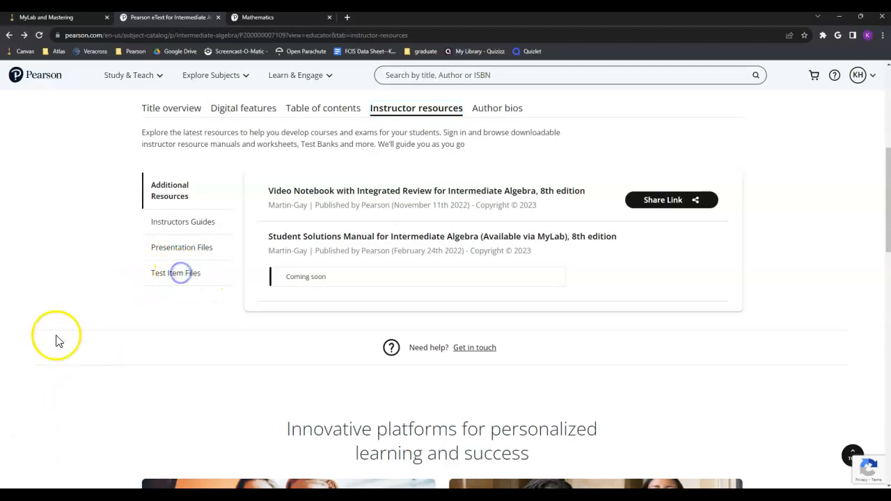
left_click(672, 385)
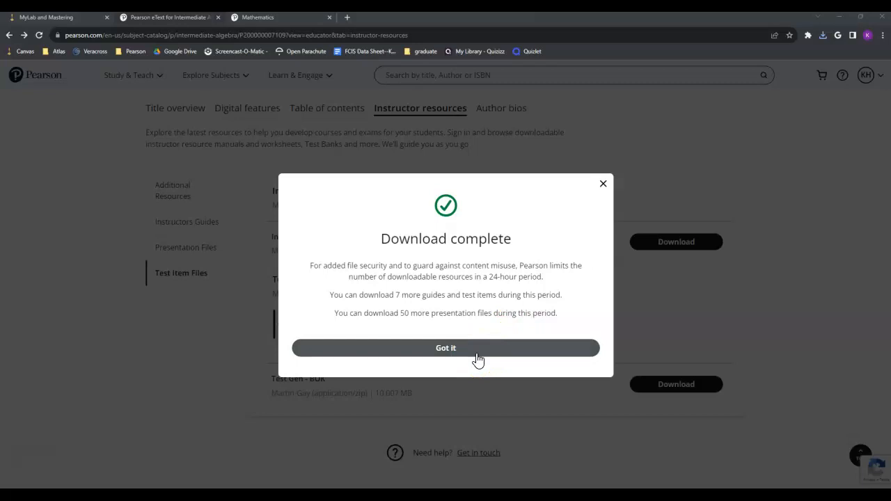
left_click(454, 357)
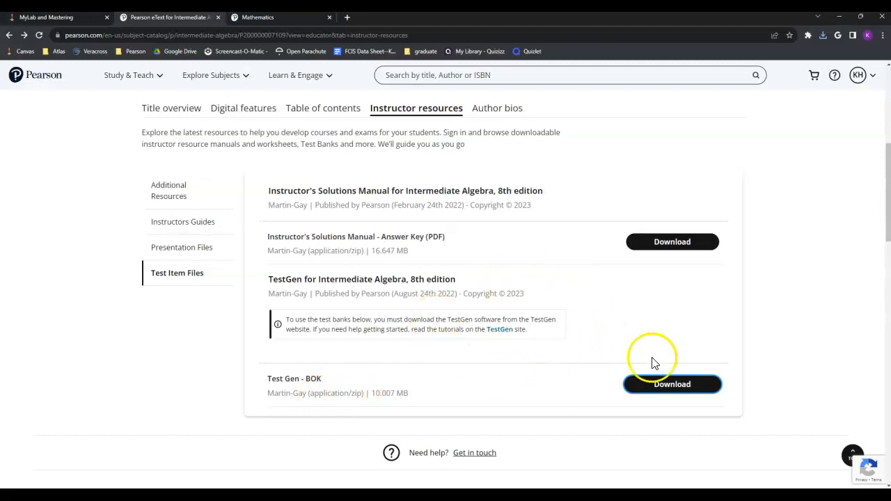
- Go to the TestGen site's downloads and download the TestGen Desktop Application for PC
left_click(497, 331)
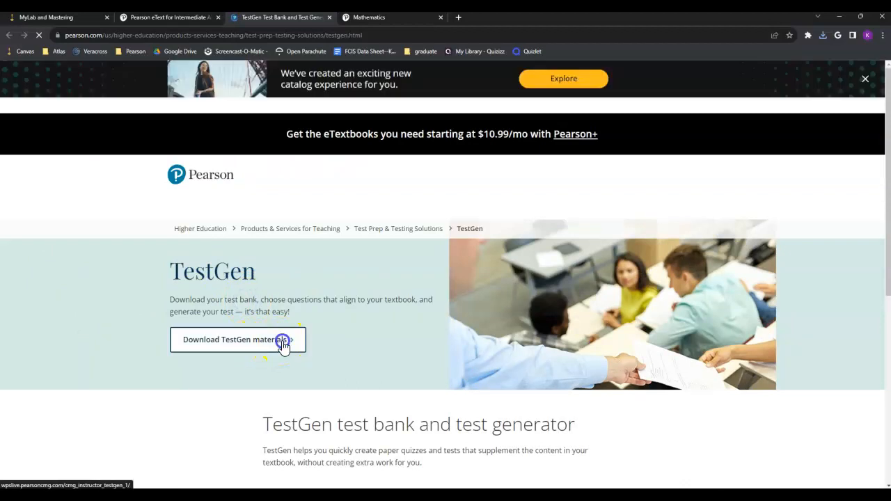
left_click(283, 345)
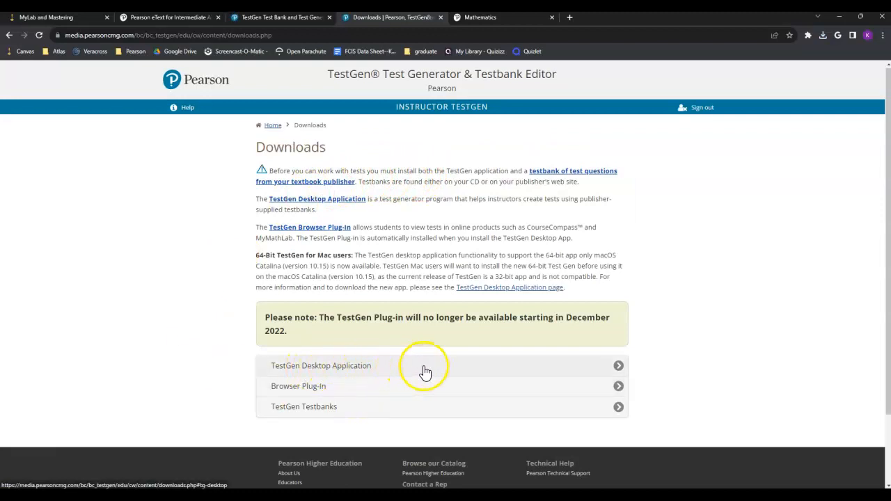
left_click(618, 367)
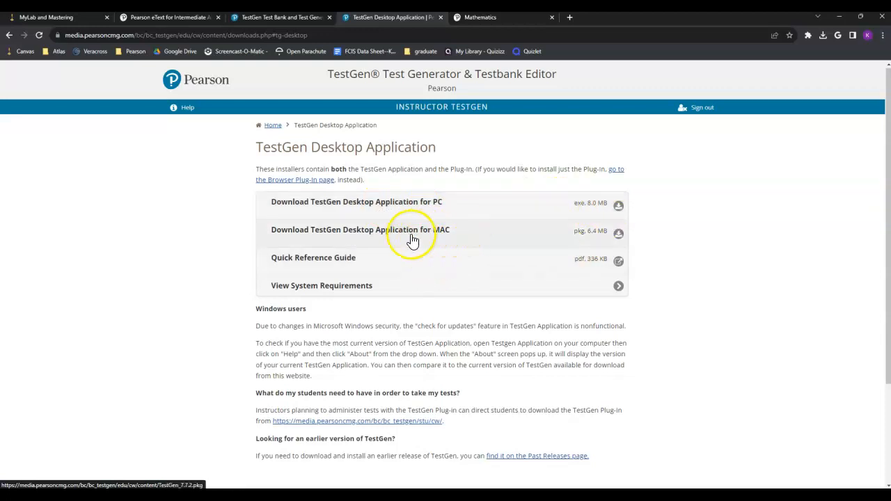
left_click(619, 207)
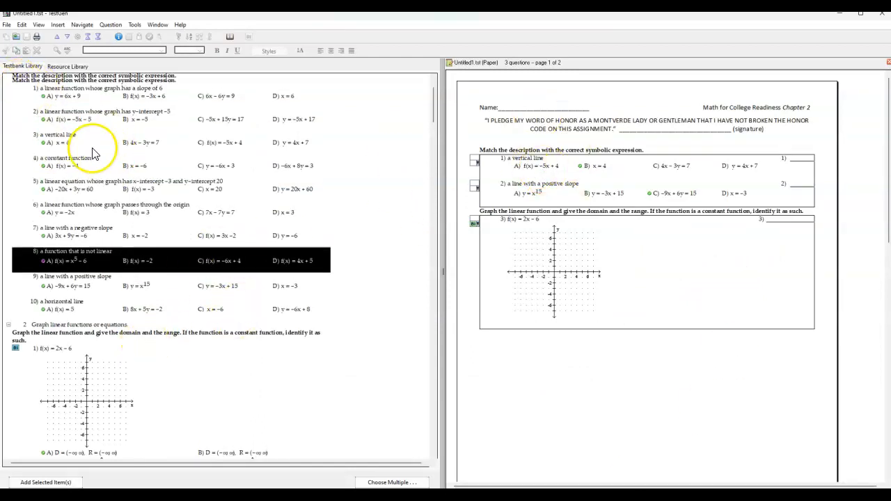
- Switch to TestGen and collapse section 2.4, Chapter 2 and the College Algebra & Trig, 7e testbank in the library
scroll(220, 167, "up", 2)
scroll(220, 167, "up", 1)
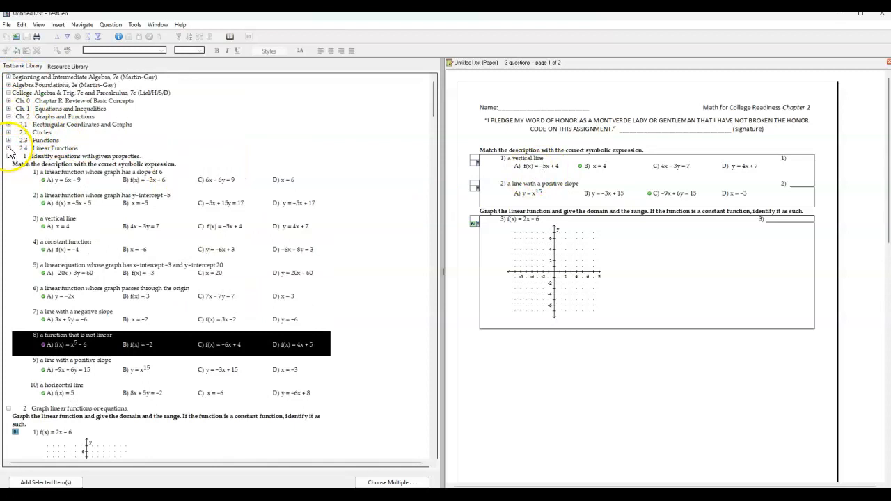
left_click(8, 147)
left_click(9, 116)
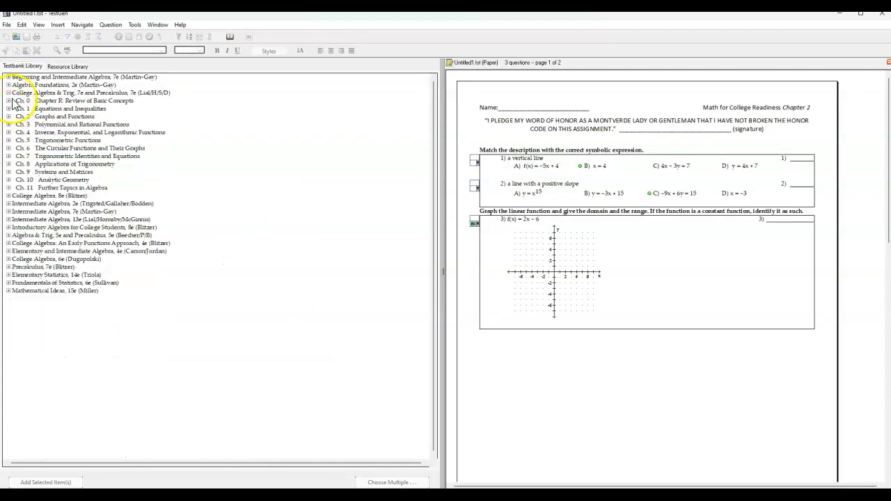
left_click(8, 94)
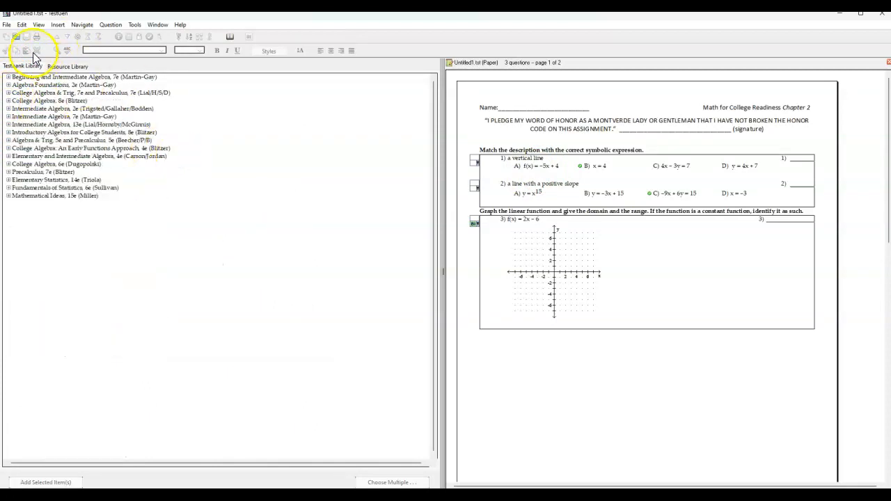
- Start adding a testbank to the library and browse to the Downloads folder
left_click(7, 25)
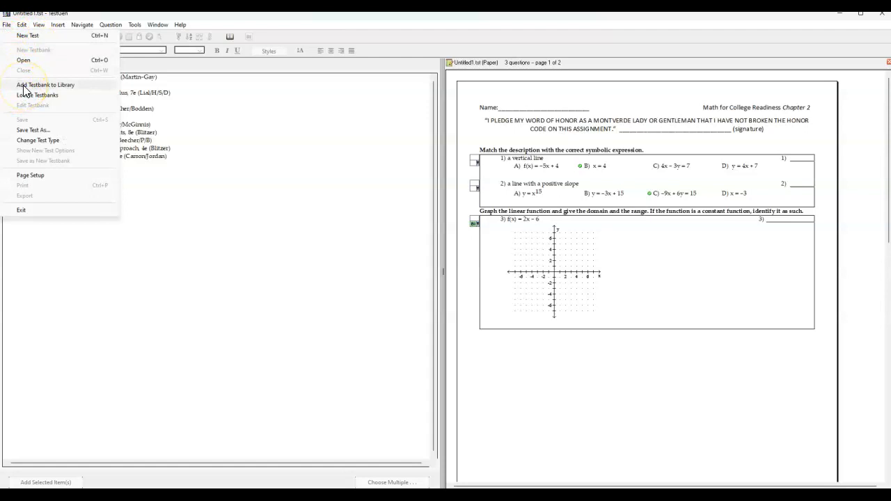
left_click(23, 87)
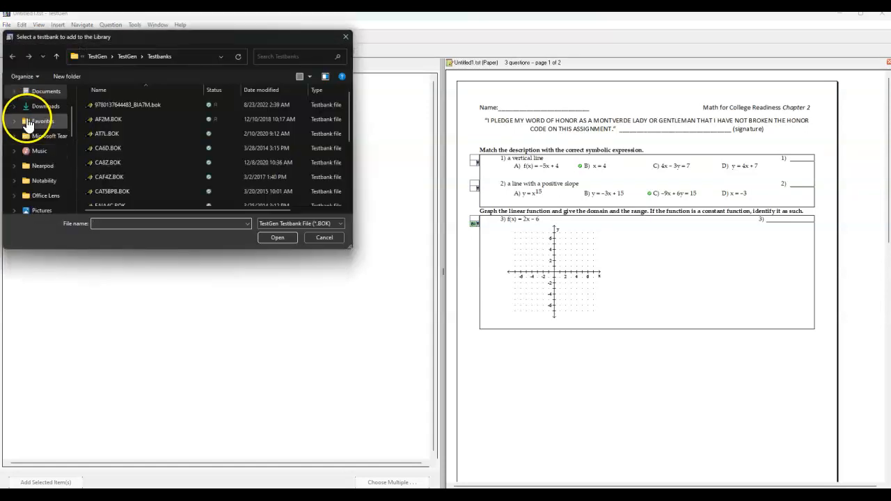
left_click(46, 107)
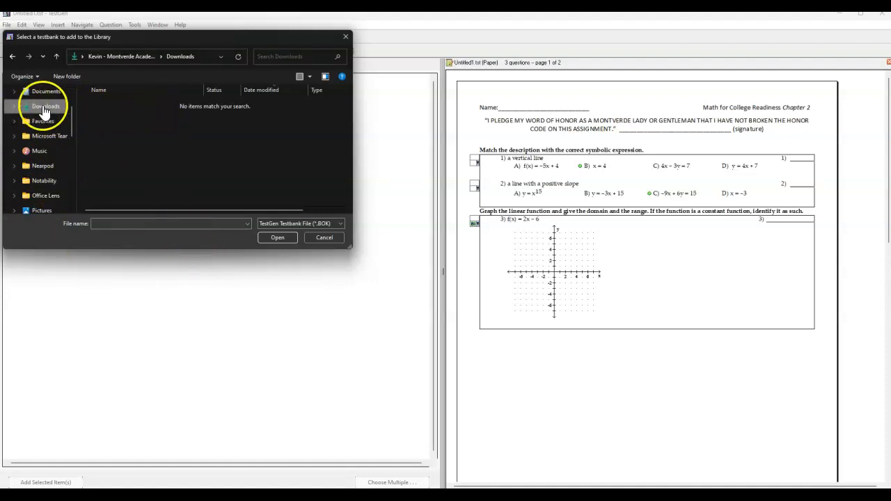
left_click(59, 496)
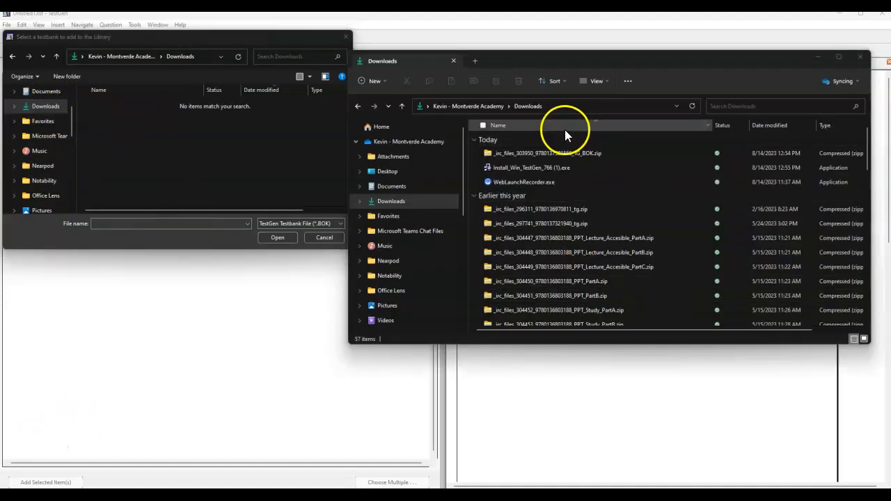
left_click(520, 154)
left_click(520, 154)
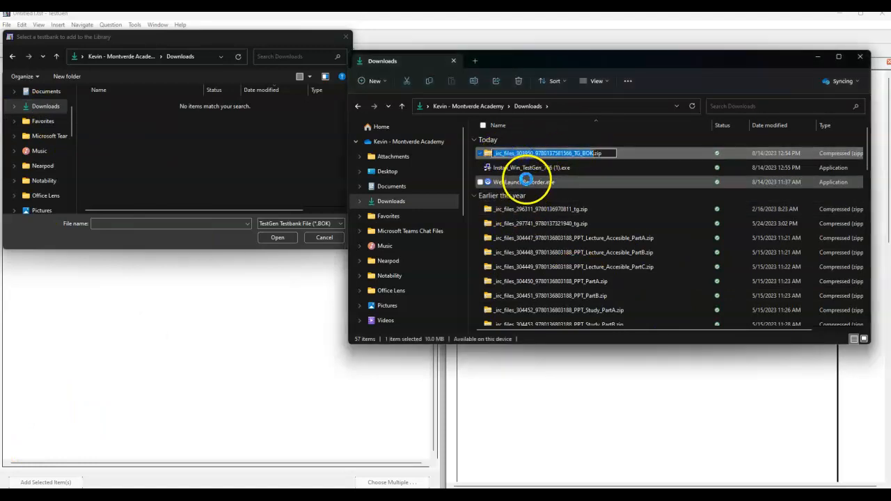
left_click(486, 153)
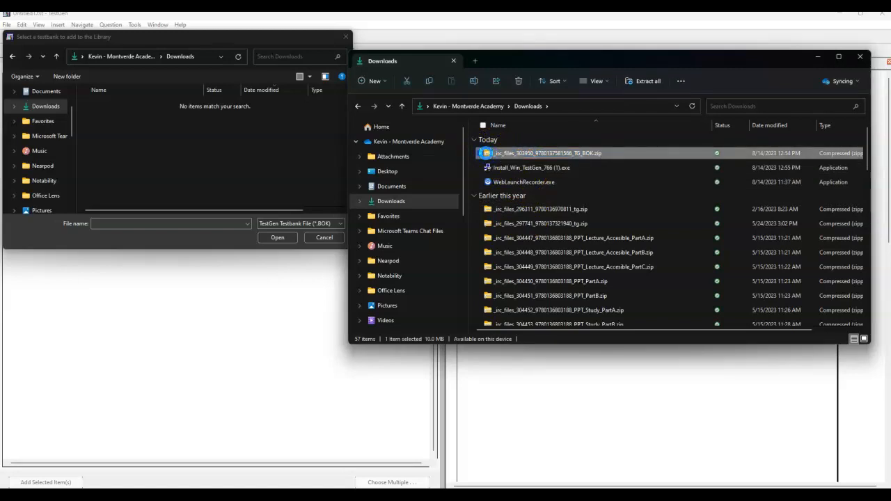
double_click(486, 153)
left_click(513, 142)
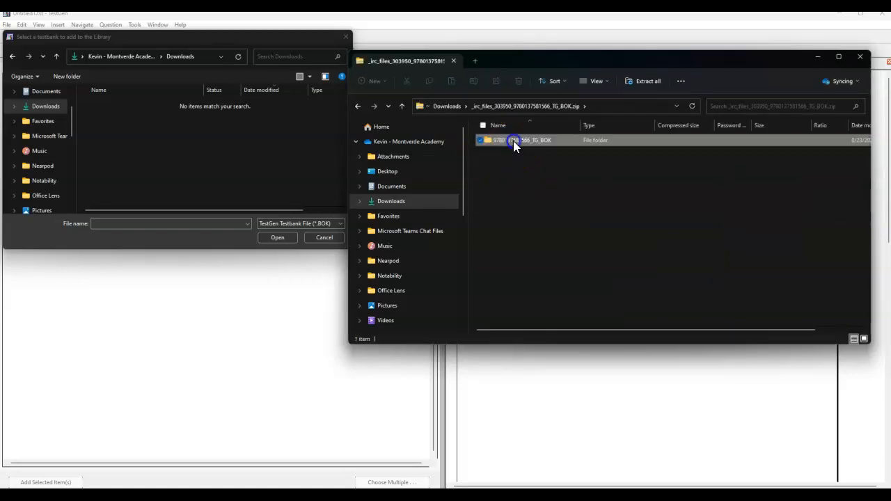
double_click(513, 140)
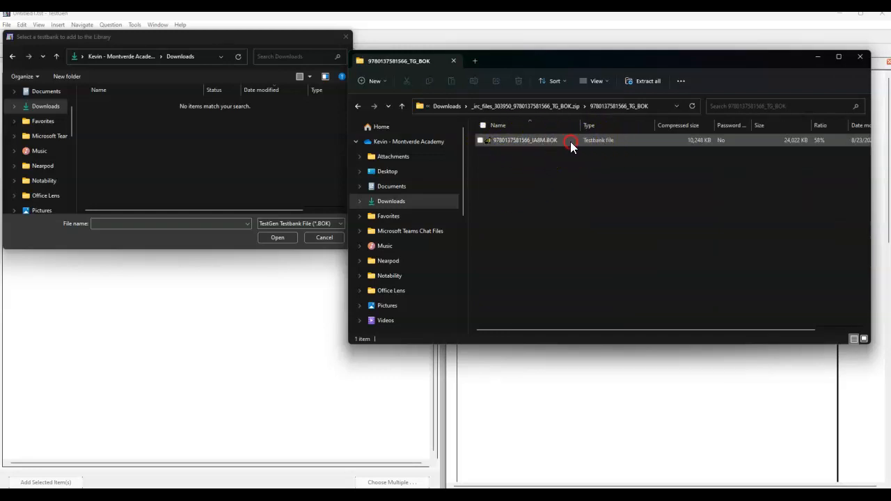
right_click(571, 143)
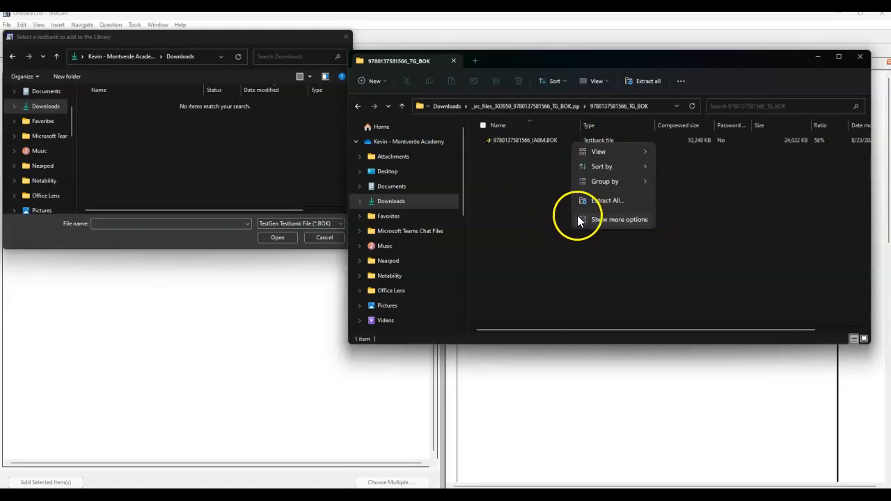
left_click(609, 220)
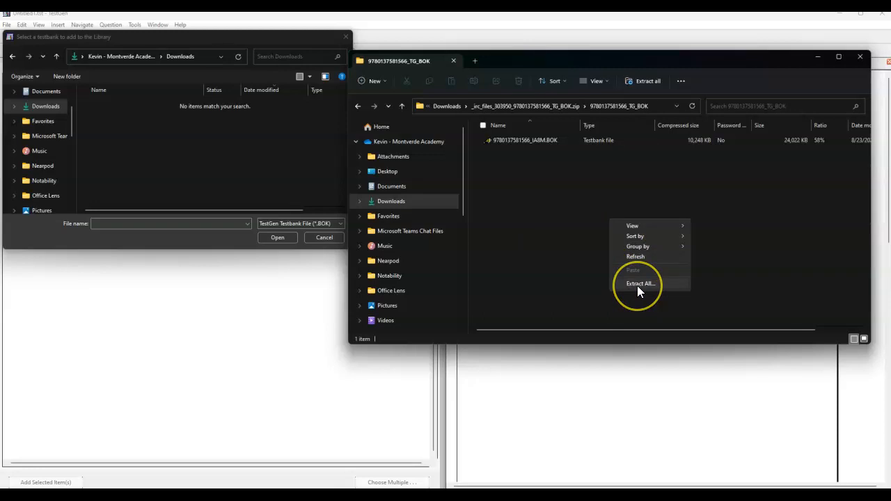
left_click(543, 140)
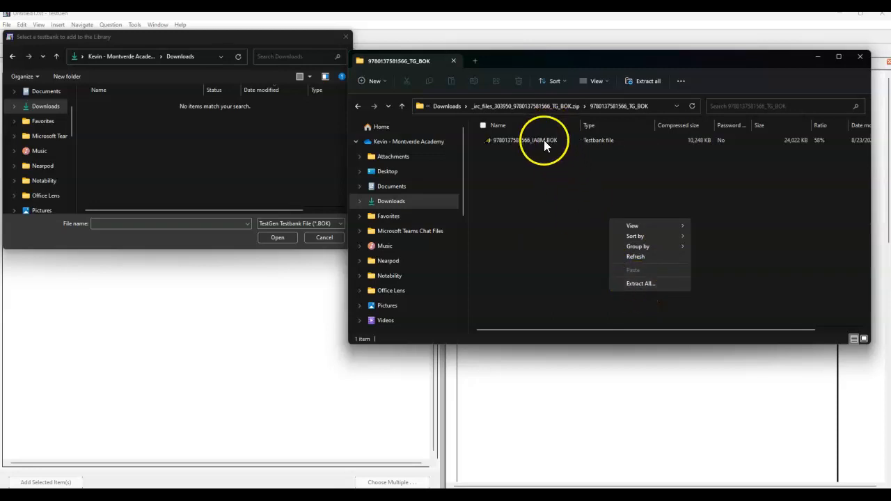
right_click(543, 140)
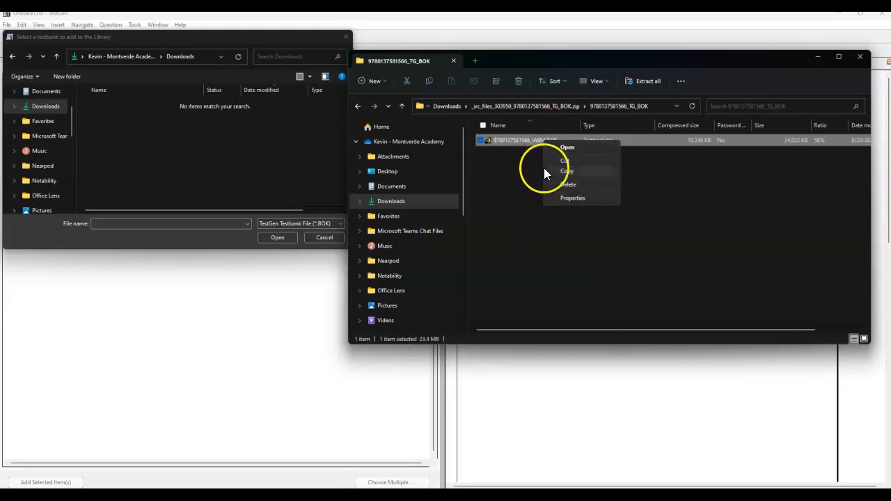
left_click(567, 172)
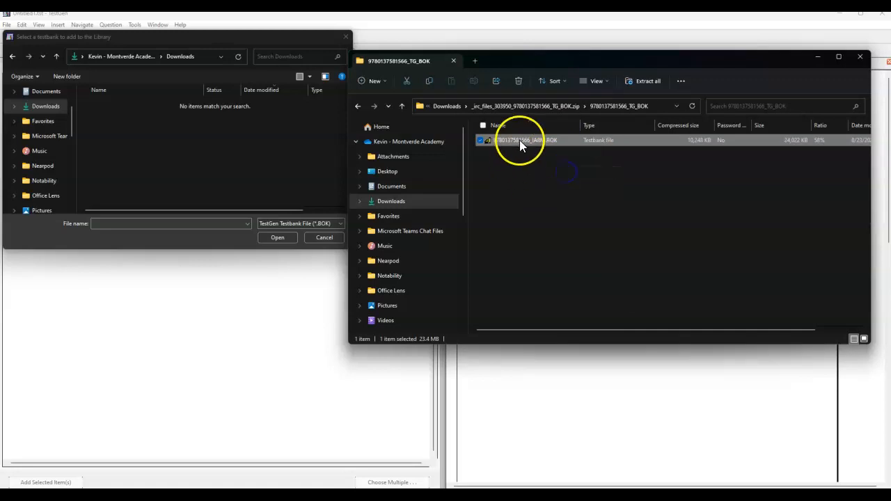
- Paste the copied testbank into Documents > TestGen > TestGen > Testbanks and close File Explorer
left_click(392, 188)
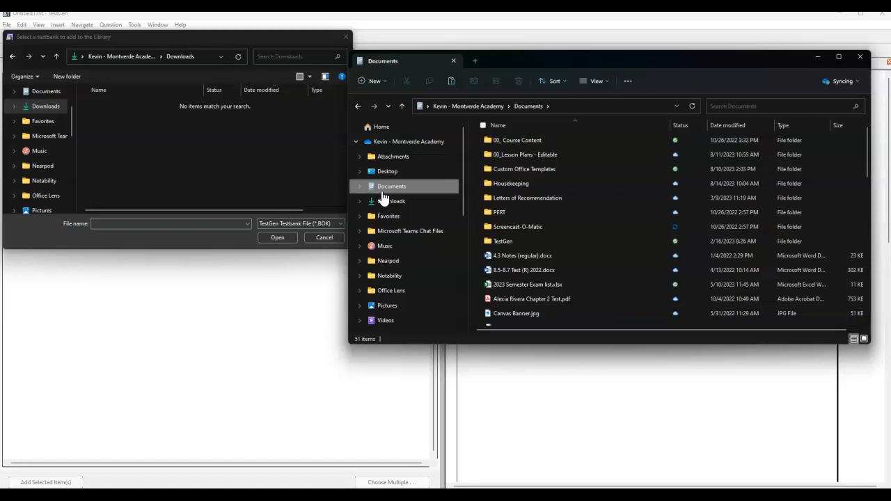
double_click(520, 242)
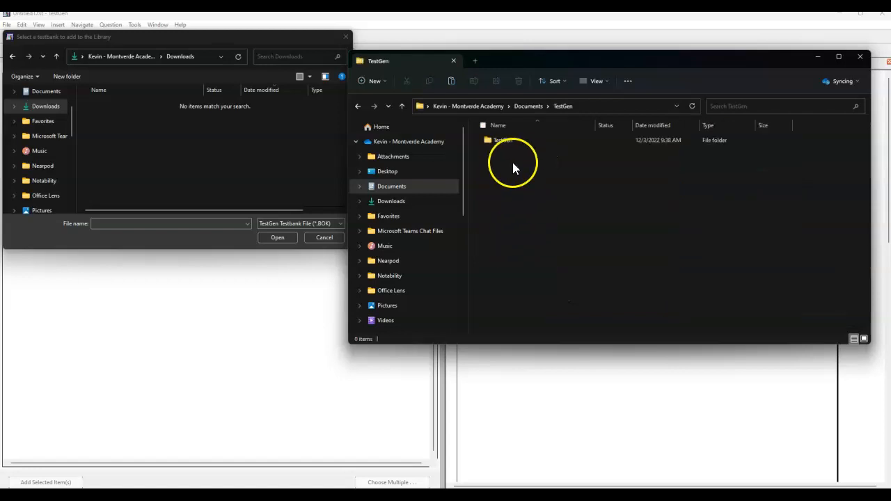
double_click(537, 143)
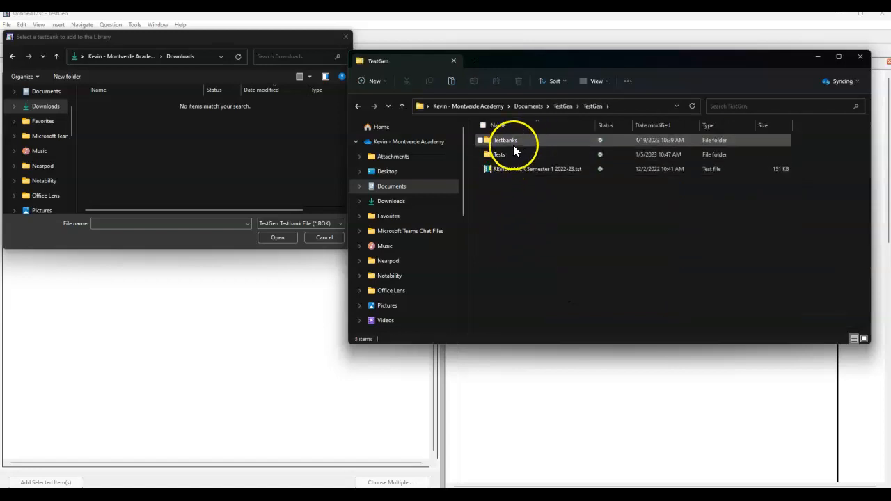
double_click(514, 140)
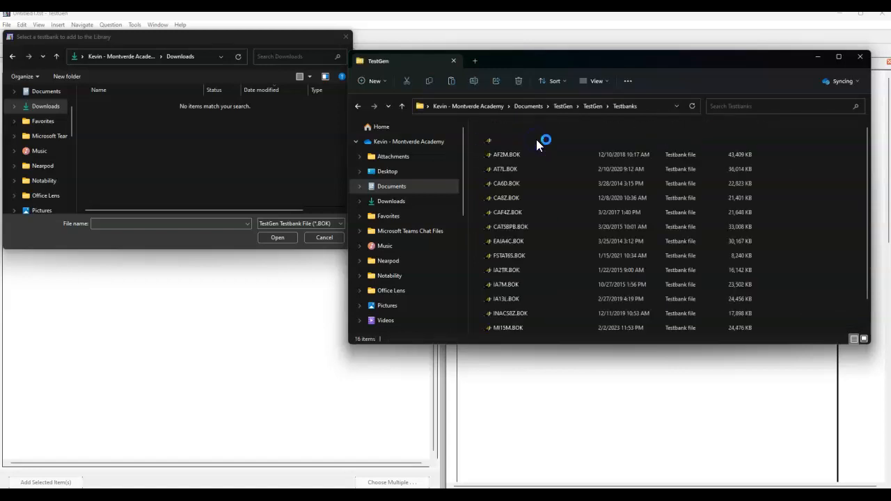
left_click(590, 178)
right_click(590, 177)
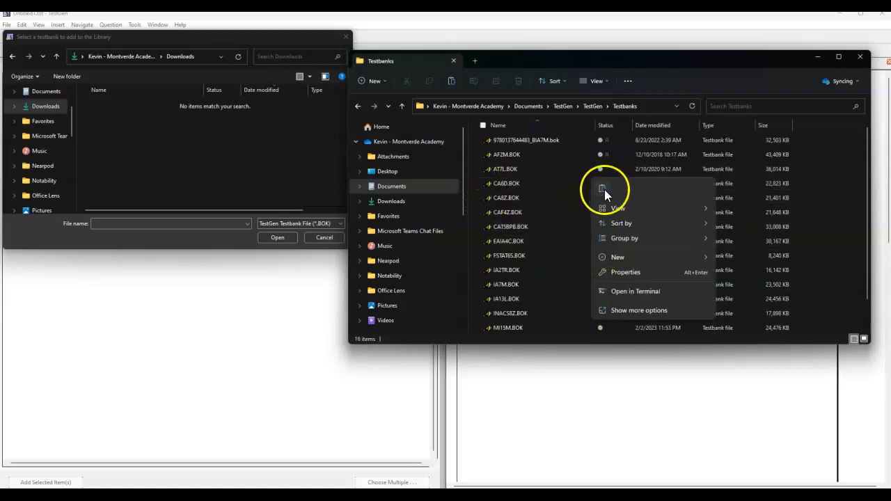
left_click(601, 186)
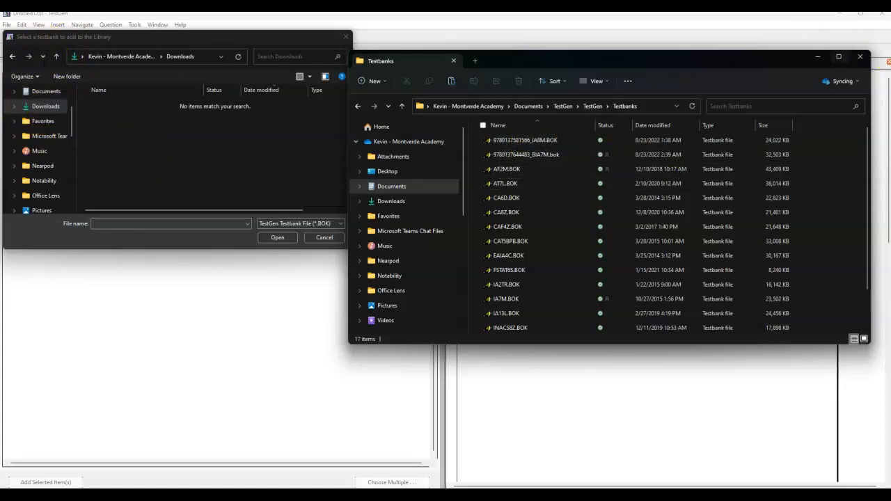
left_click(859, 60)
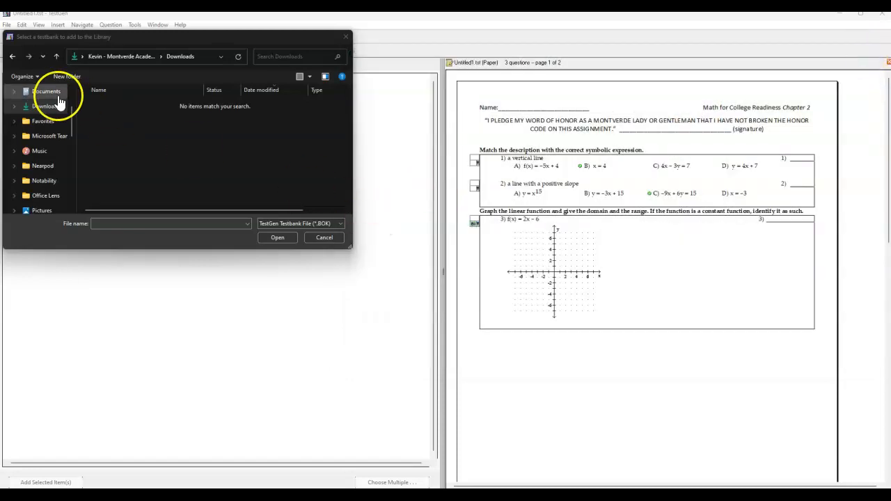
left_click(44, 93)
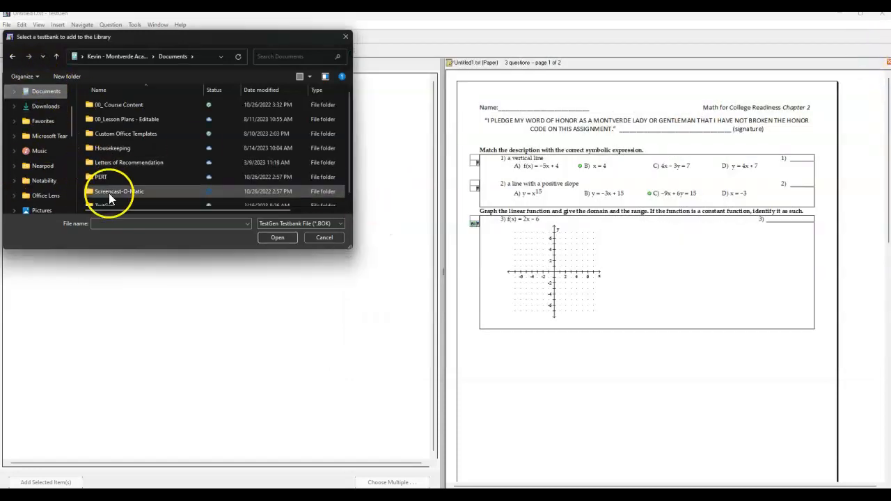
double_click(130, 199)
double_click(131, 102)
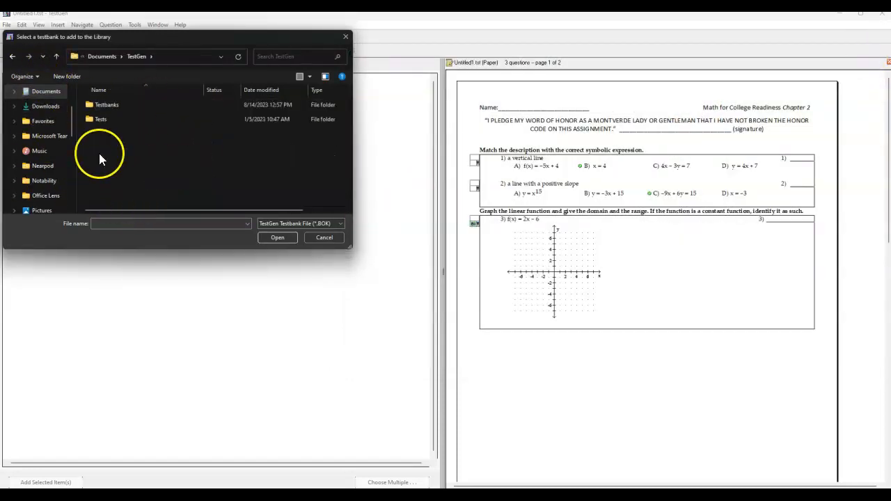
double_click(120, 110)
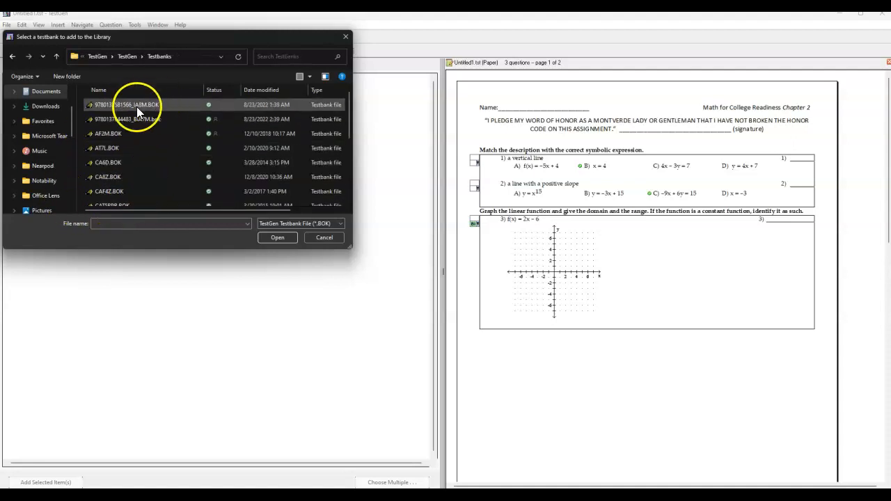
left_click(141, 106)
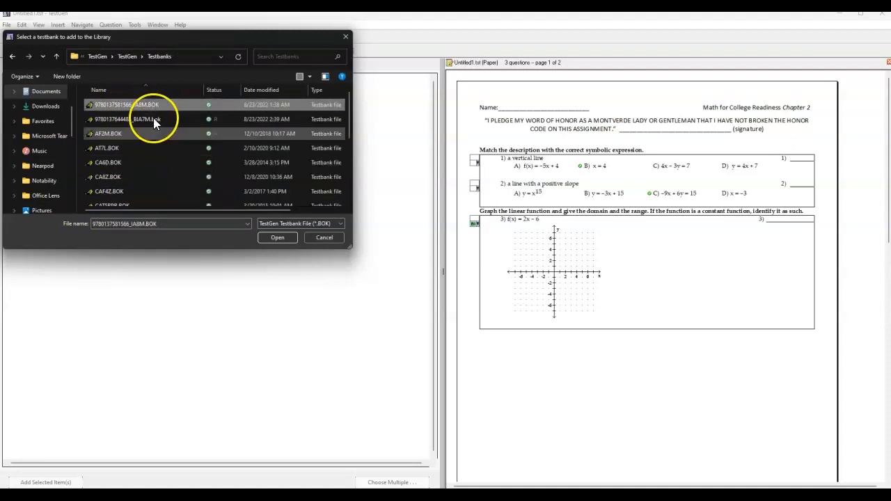
left_click(271, 236)
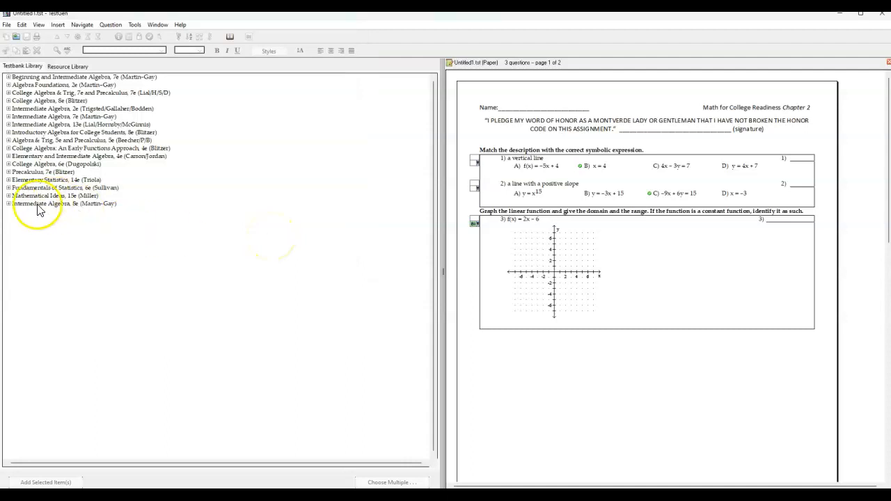
left_click(28, 205)
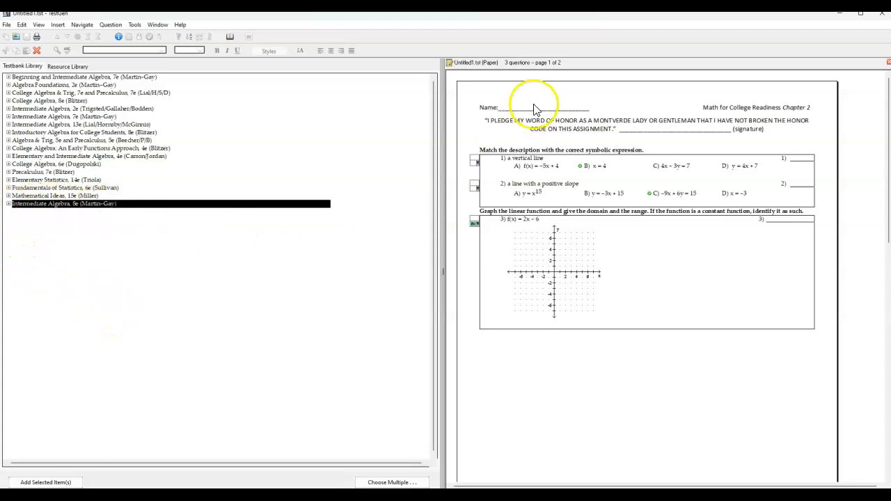
- Replace the open test with a new paper test, discarding the old one unsaved, and review the new test's header and footer
left_click(887, 62)
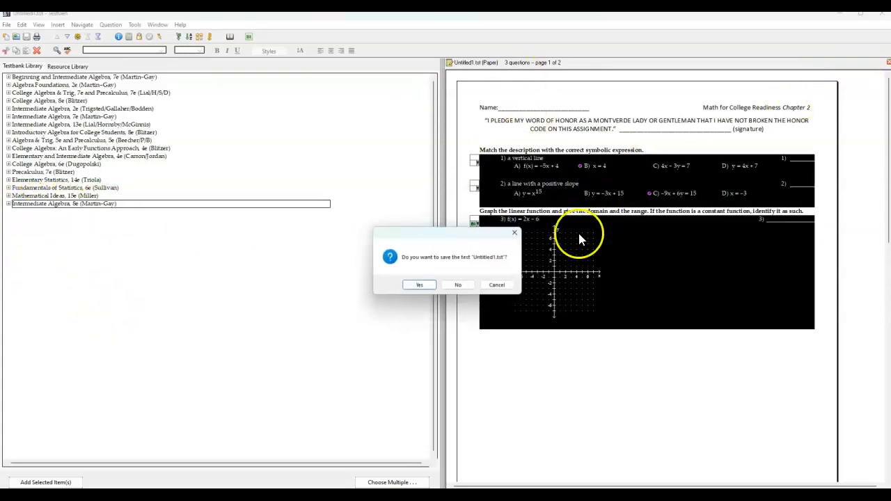
left_click(454, 286)
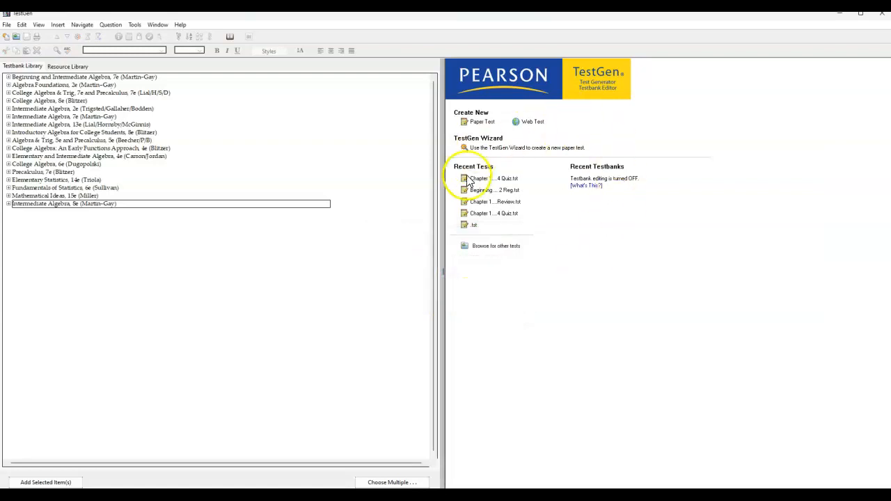
left_click(479, 123)
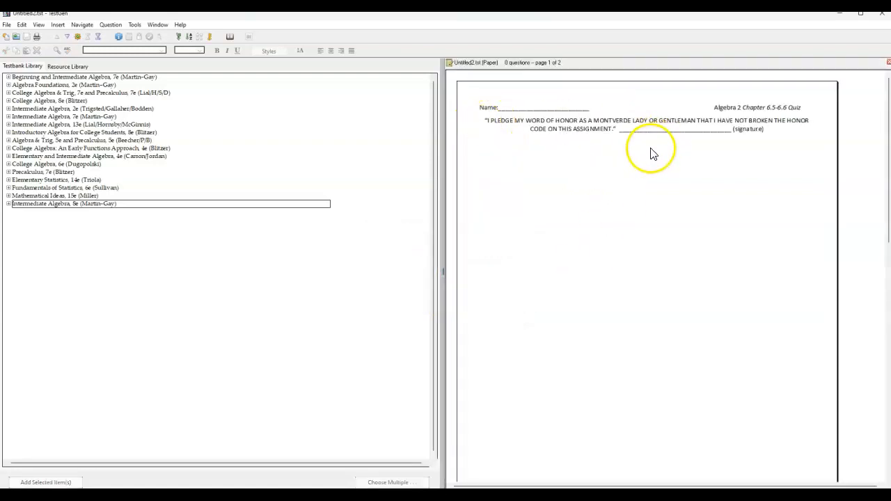
double_click(677, 122)
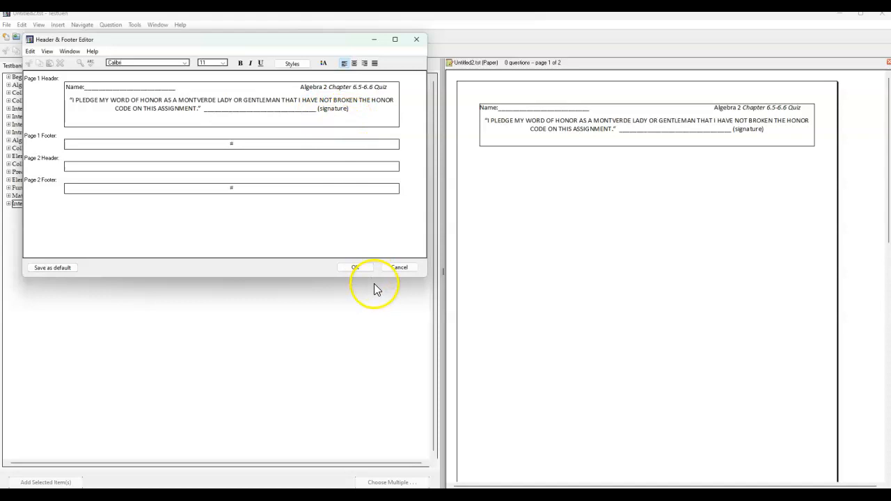
left_click(356, 268)
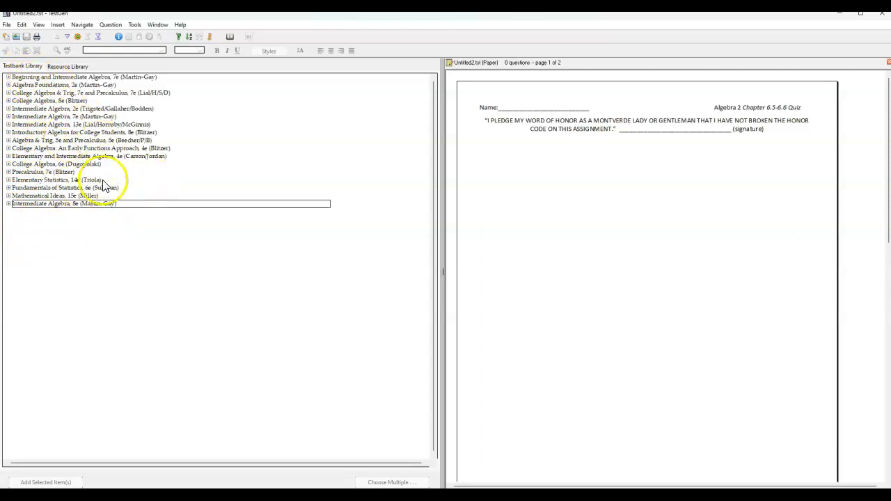
- Expand Intermediate Algebra, 8e to section 2.1, objective 1, and add questions 1 (−5a = 40) and 4 (5x − 3 = 2x + 3) to the test
double_click(11, 204)
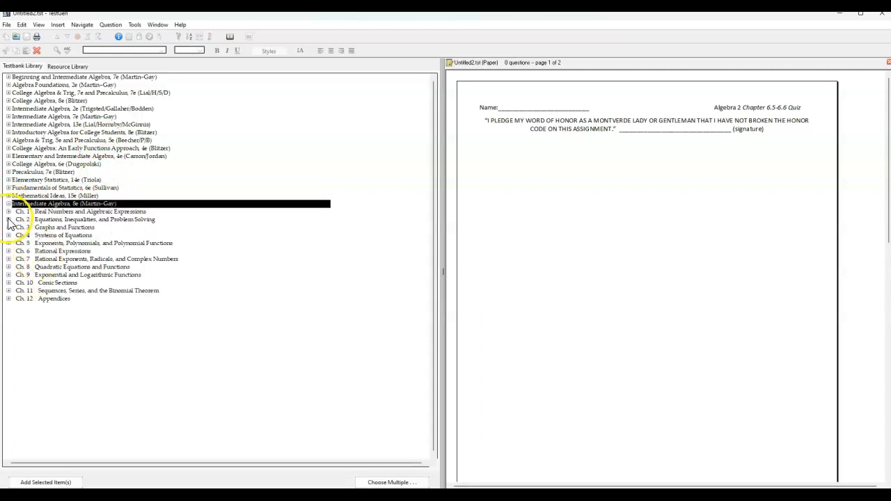
left_click(8, 220)
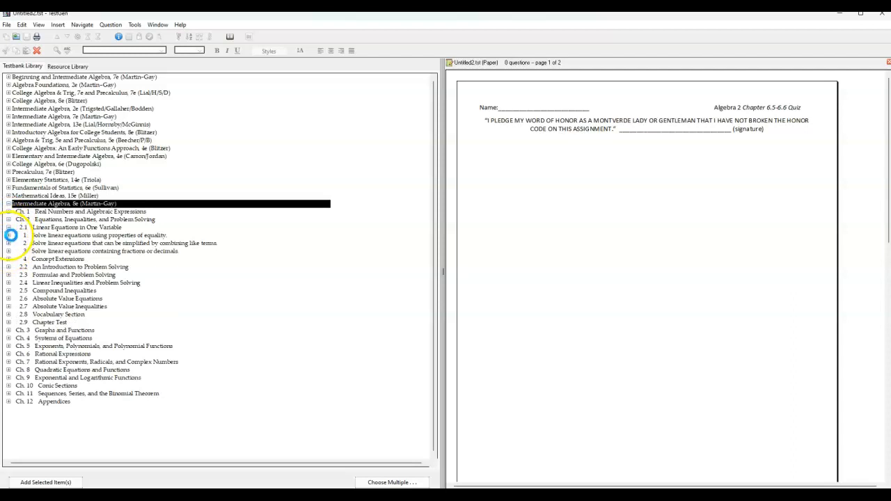
left_click(10, 235)
left_click(54, 258)
left_click(41, 483)
left_click(54, 325)
left_click(68, 482)
- Expand objective 2 of section 2.1 and add question 1, 3(y − 4) = 5y − 12, to the test
left_click(8, 343)
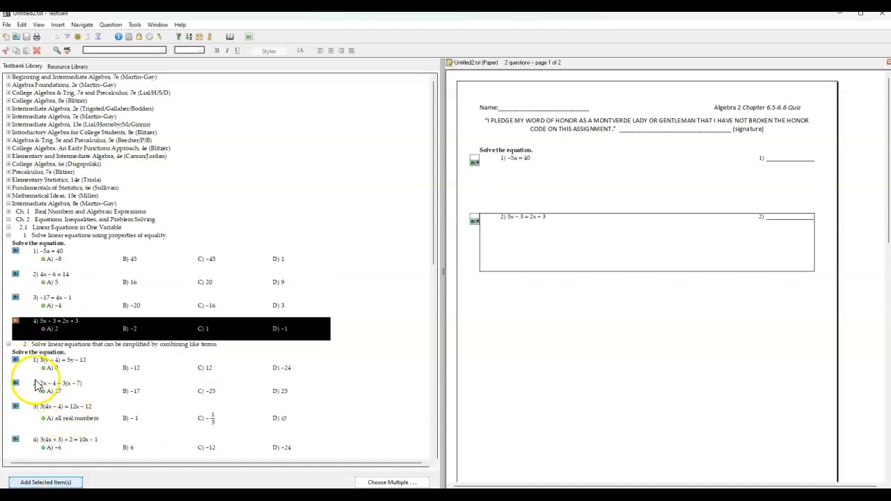
left_click(70, 362)
left_click(45, 482)
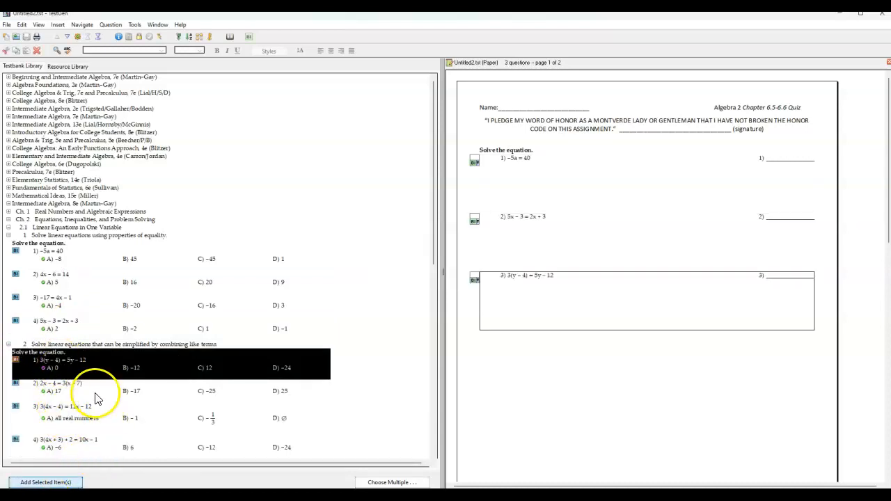
- Select questions 6, 7, 8 and 11 under objective 2 of section 2.1 and add them to the test together
scroll(96, 399, "down", 6)
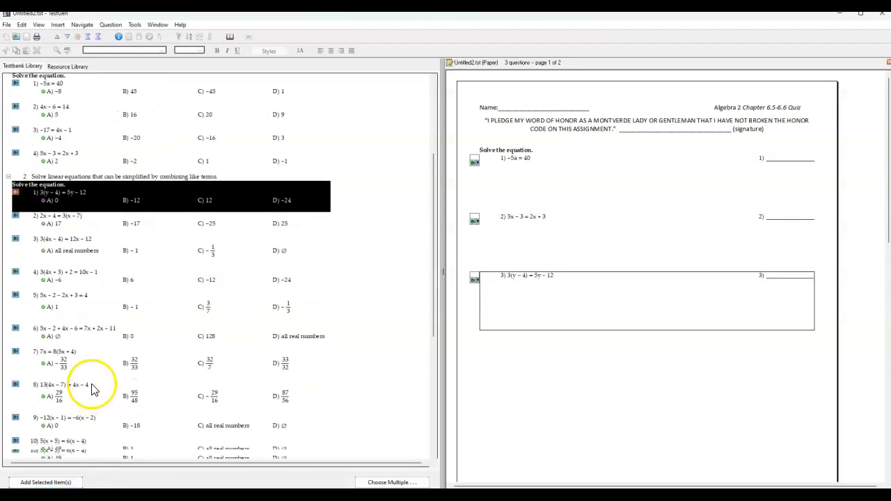
scroll(94, 390, "down", 2)
left_click(60, 296)
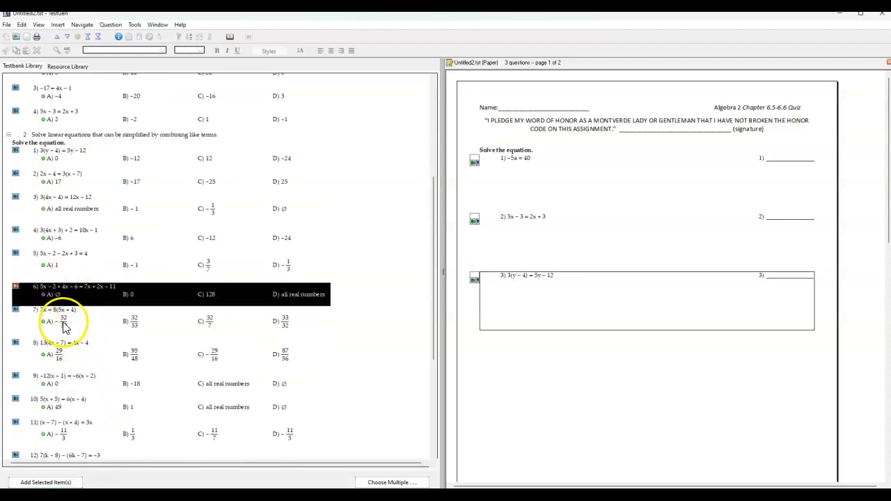
left_click(60, 322, "ctrl")
left_click(63, 352, "ctrl")
left_click(75, 434, "ctrl")
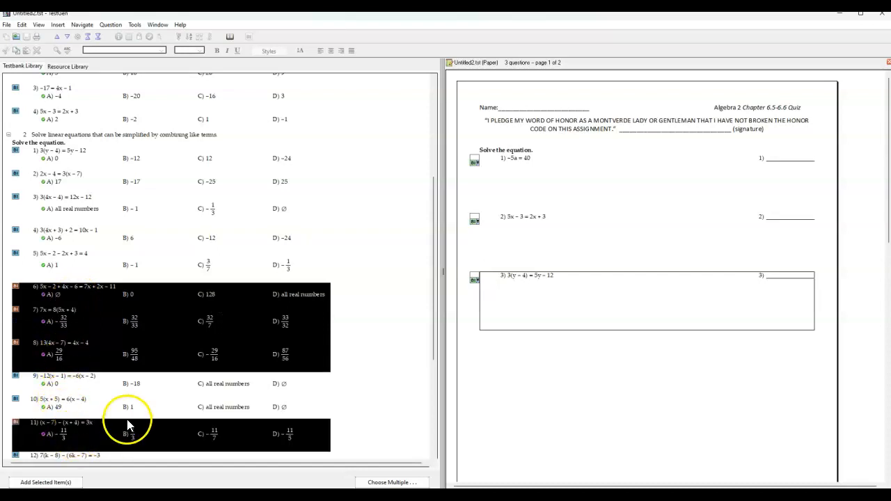
scroll(130, 417, "down", 4)
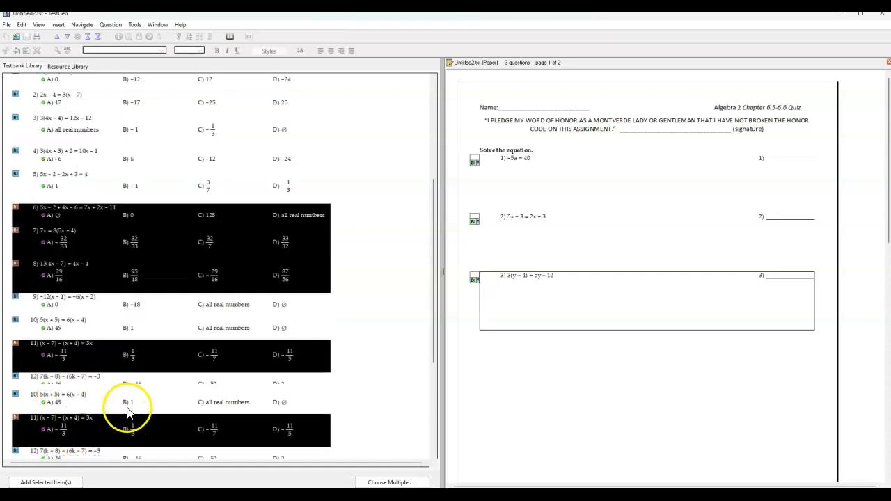
left_click(33, 483)
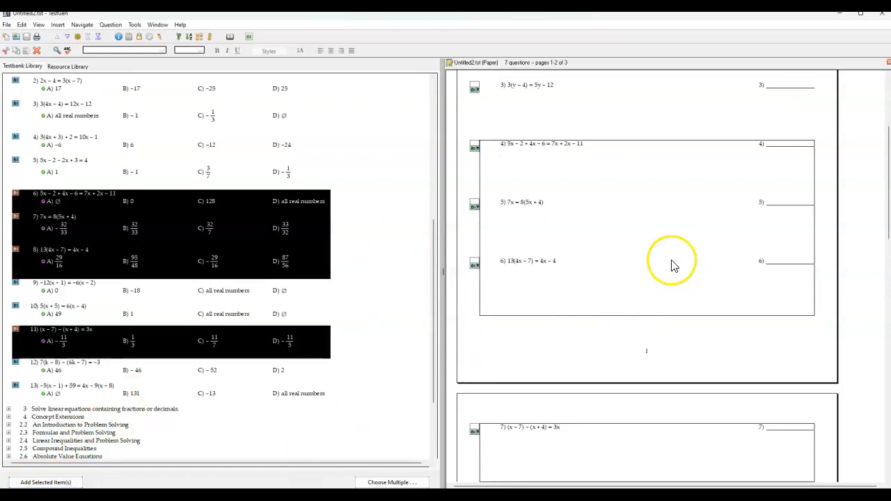
- Reorder the test so 3(y − 4) = 5y − 12 becomes question 2 and 7x = 8(5x + 4) becomes question 6
left_click(474, 186)
scroll(477, 218, "up", 1)
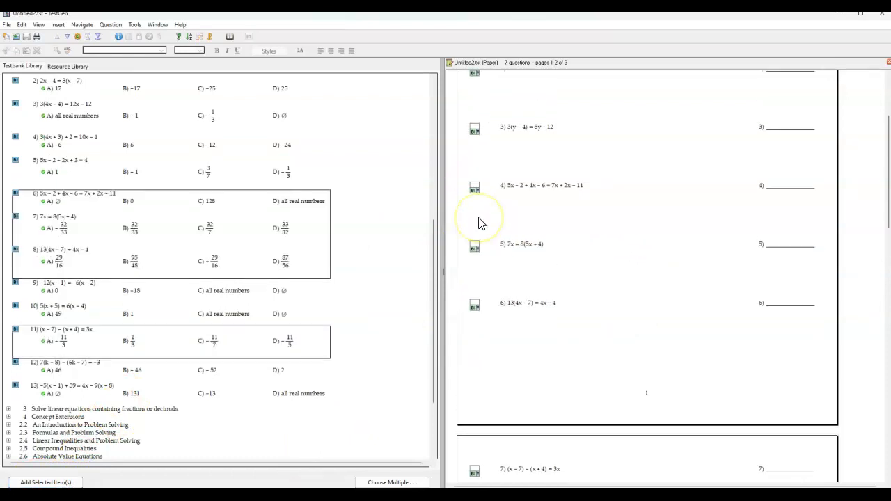
scroll(478, 223, "up", 1)
left_click(493, 195)
scroll(492, 198, "up", 1)
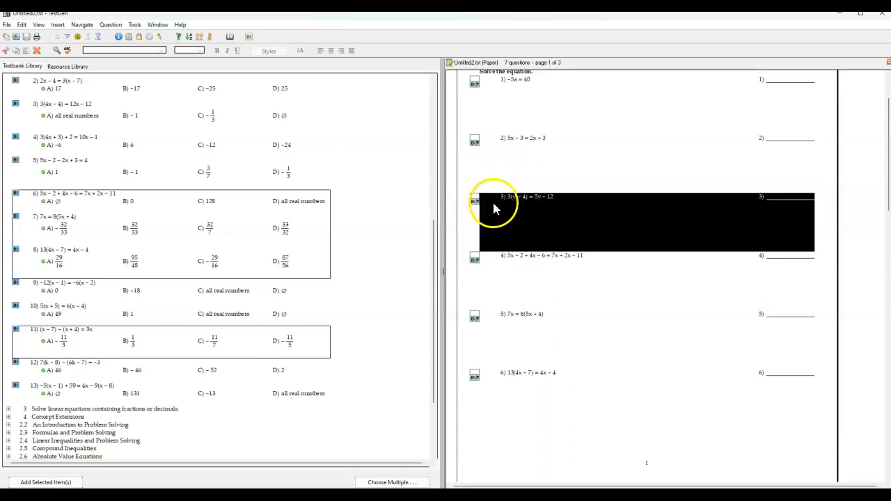
left_click_drag(493, 218, 495, 126)
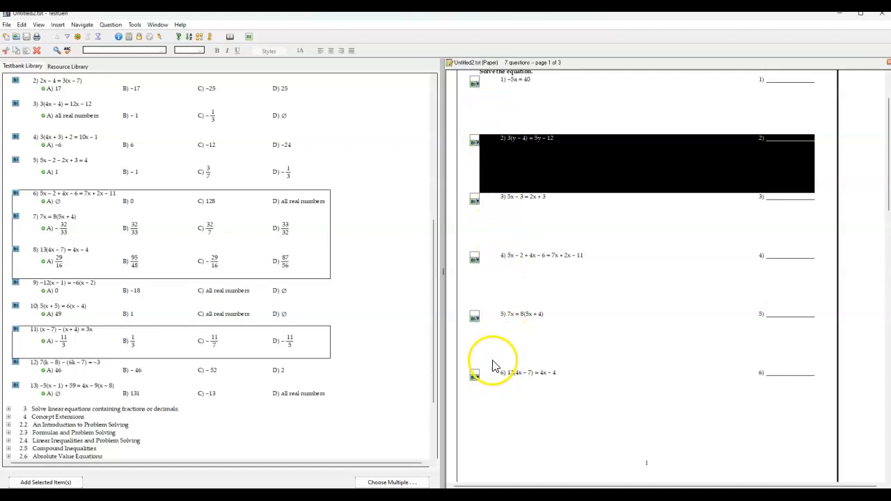
left_click(497, 338)
left_click_drag(497, 339, 497, 450)
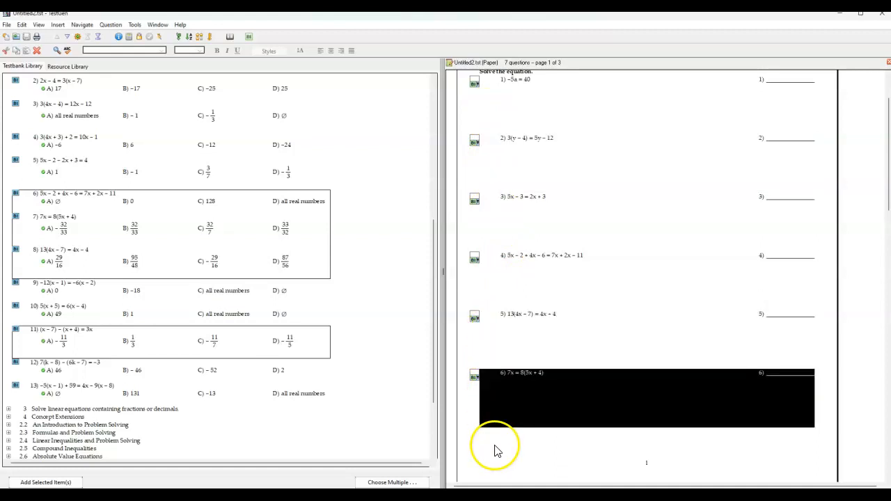
- Append "Make sure you show all work." to the "Solve the equation." instruction above question 1 of the test
scroll(506, 341, "up", 2)
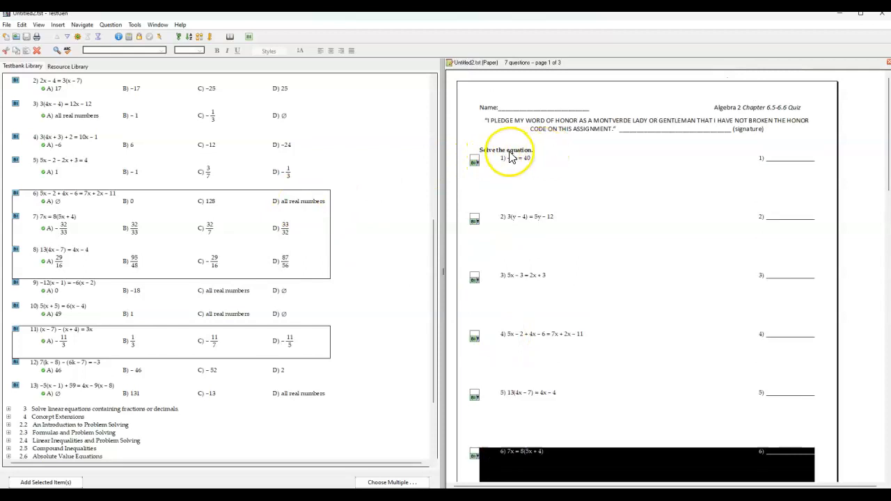
double_click(529, 152)
left_click(540, 151)
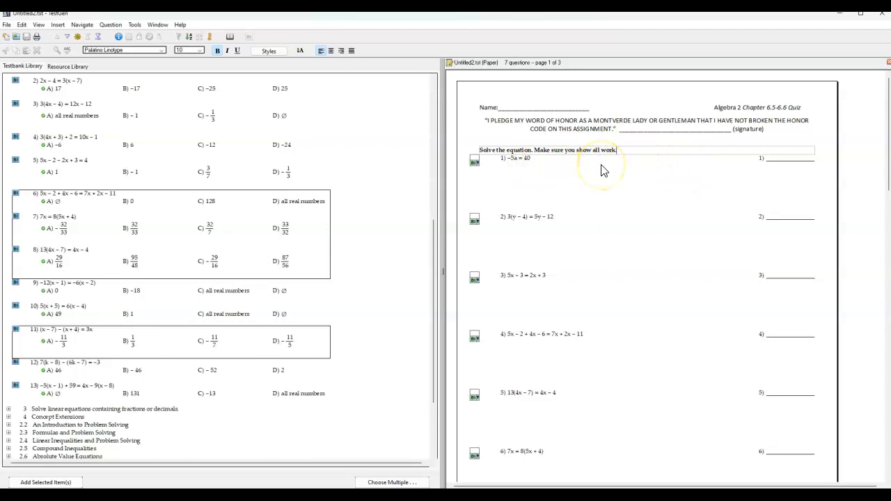
scroll(493, 216, "down", 2)
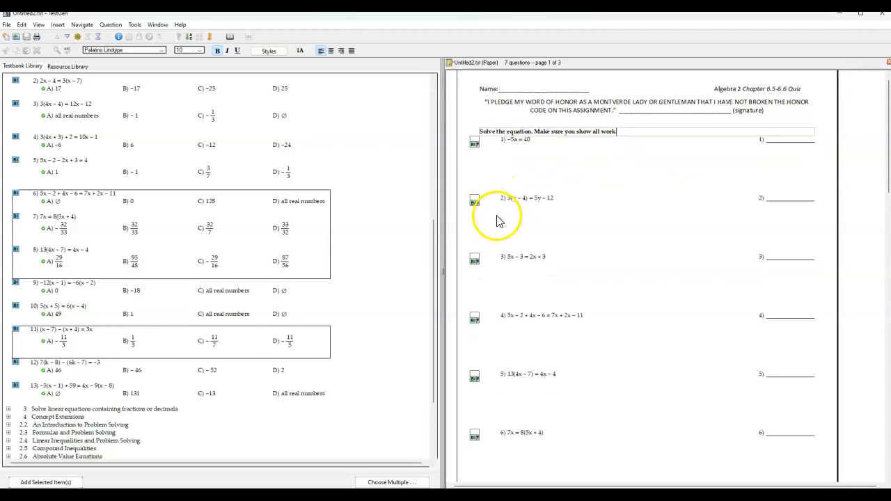
left_click(487, 155)
scroll(491, 264, "down", 1)
scroll(490, 265, "down", 6)
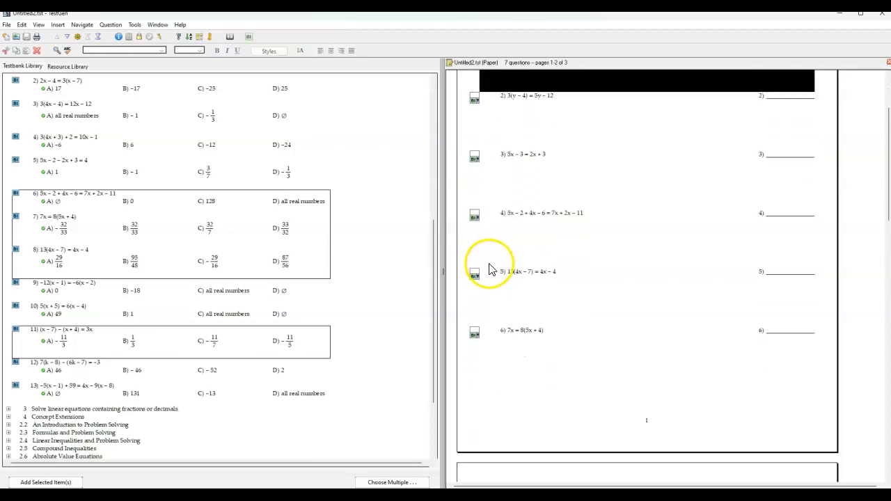
scroll(488, 269, "up", 2)
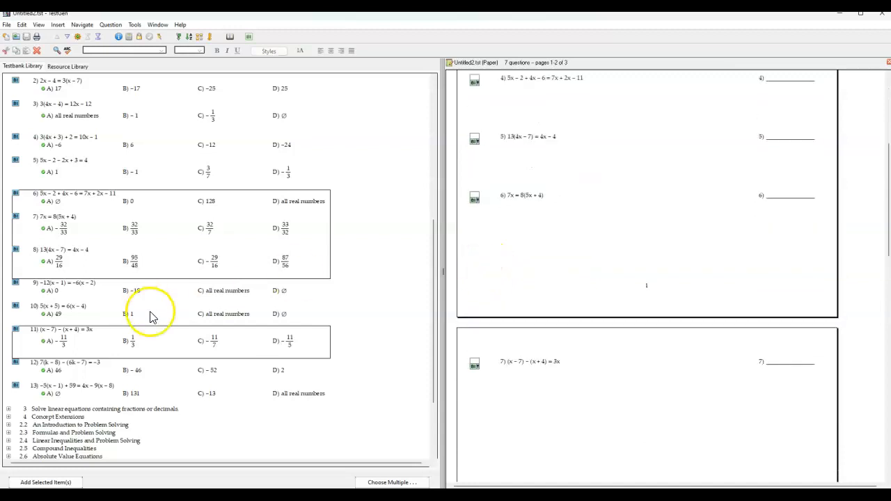
- Expand objective 3 of section 2.1 and look through its equations containing fractions or decimals
left_click(8, 409)
left_click(7, 410)
scroll(126, 387, "down", 5)
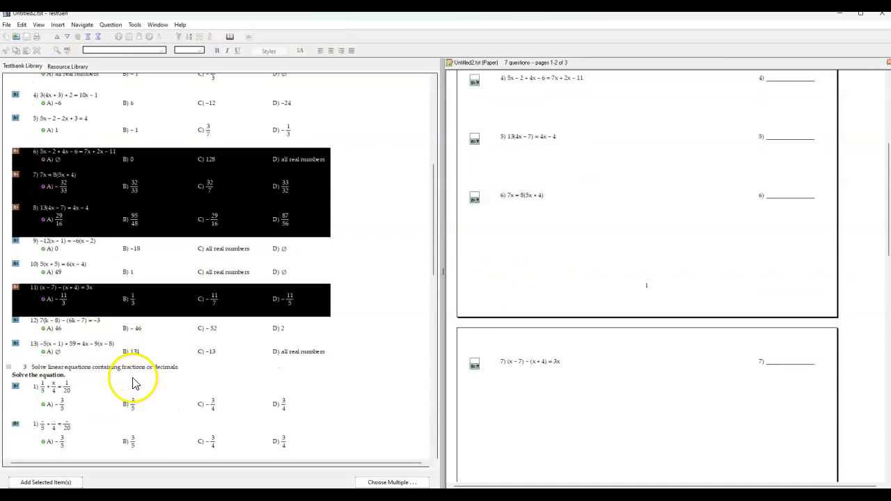
scroll(89, 378, "down", 6)
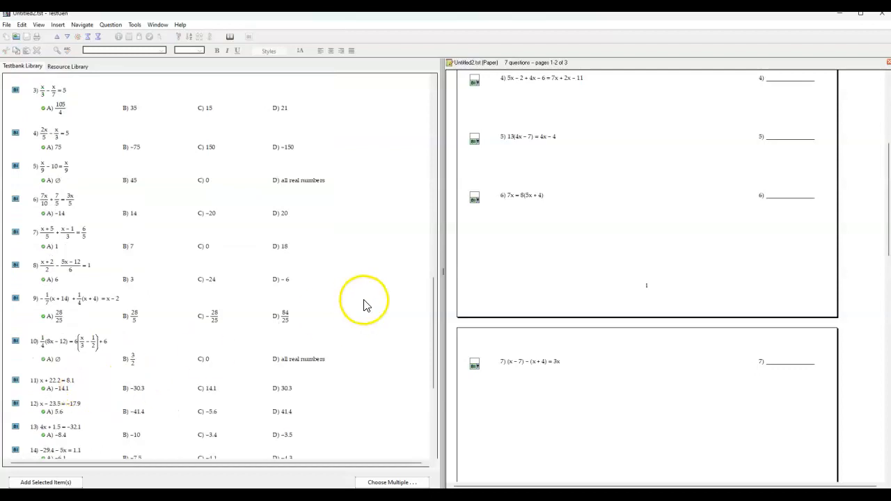
left_click_drag(436, 315, 434, 393)
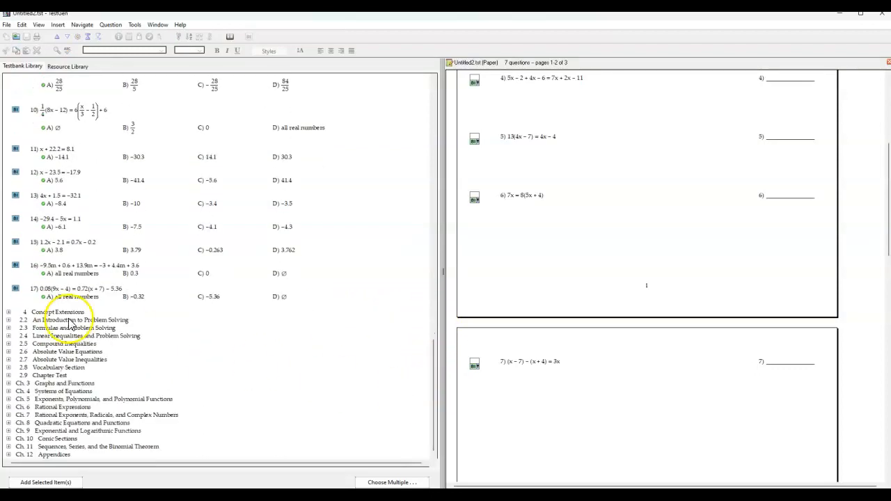
- Expand section 2.4, objective 1 (Use interval notation), and add question 1, {x | x > 4}, to the test
left_click(8, 336)
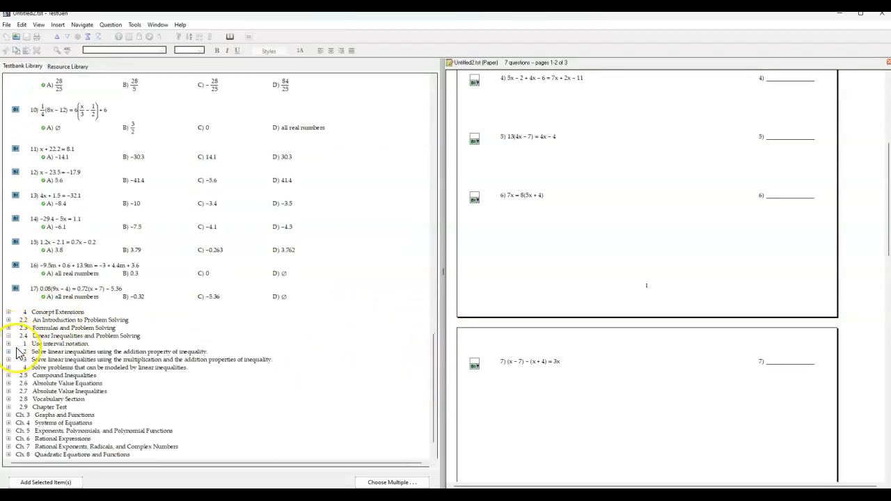
left_click(9, 343)
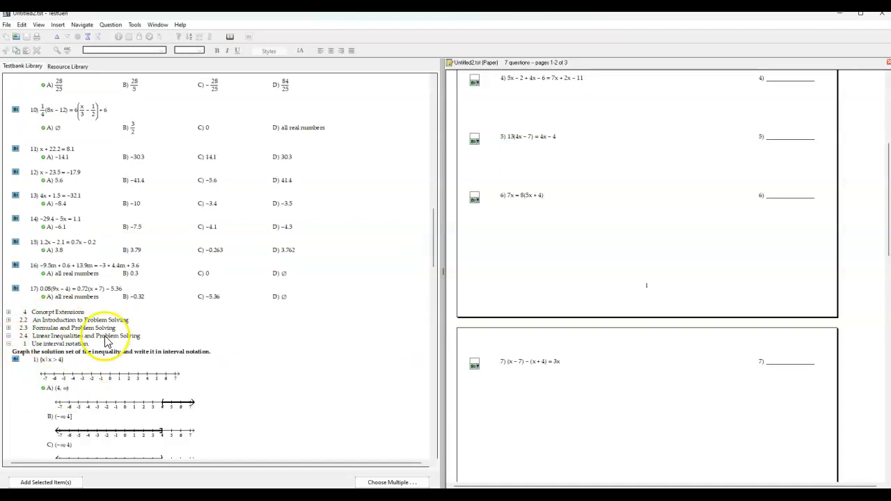
left_click(94, 388)
left_click(46, 481)
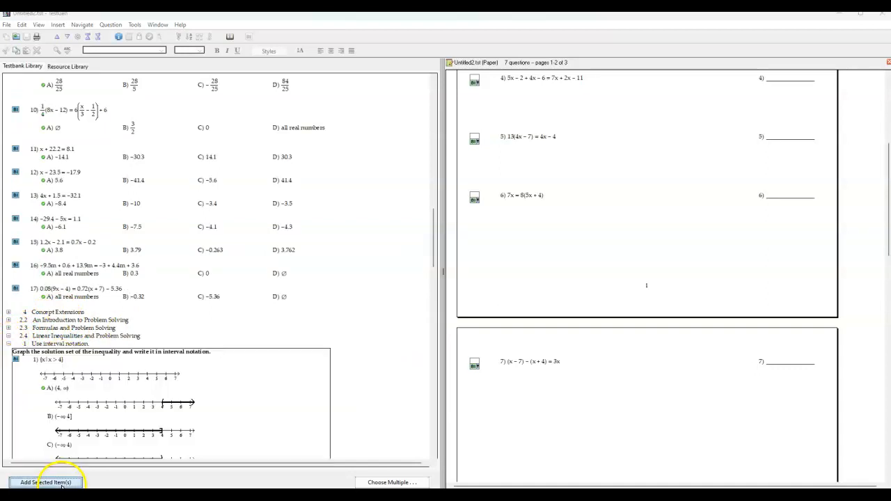
scroll(498, 324, "up", 3)
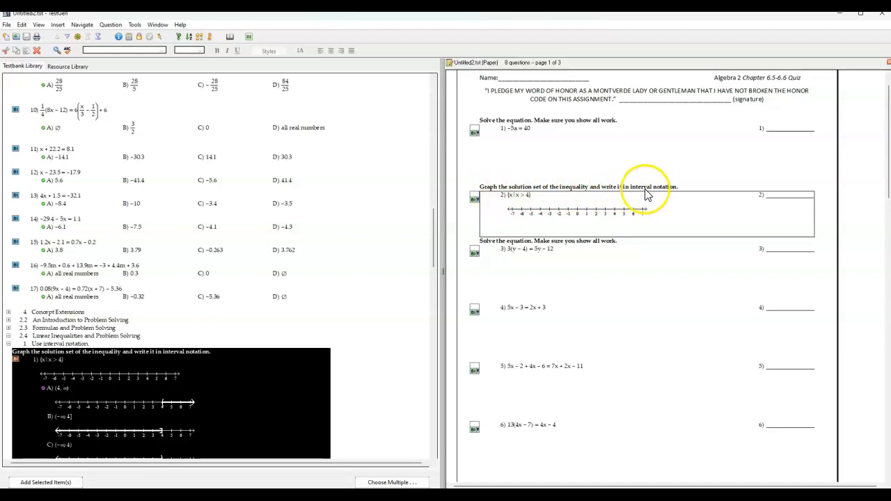
- Move the graphing question {x | x > 4} to the end of the test, after (x − 7) − (x + 4) = 3x
left_click(569, 259)
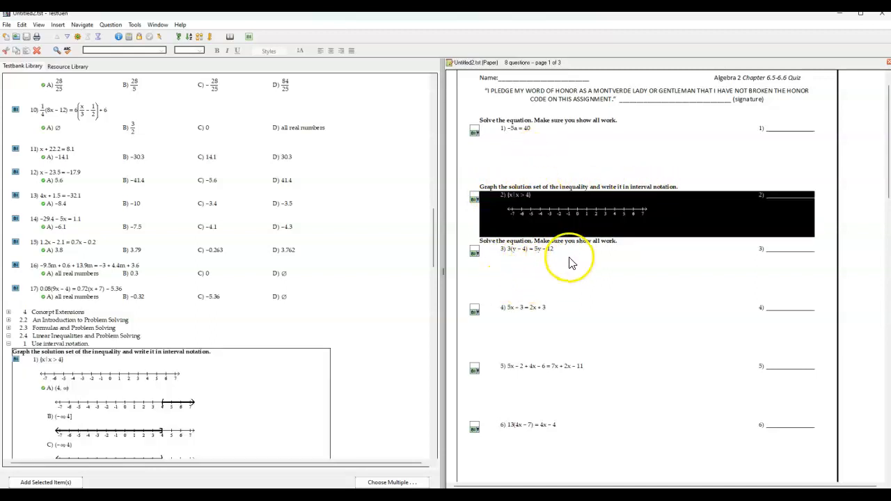
left_click(587, 134)
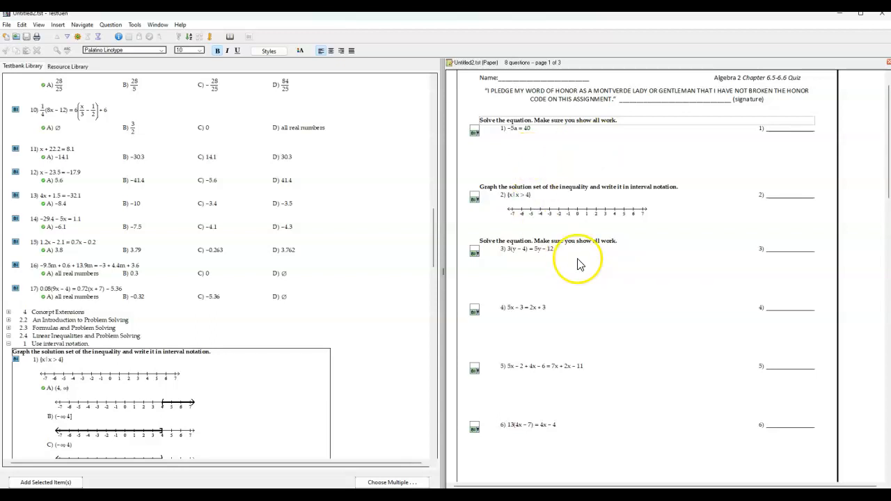
scroll(557, 261, "down", 2)
scroll(536, 259, "up", 1)
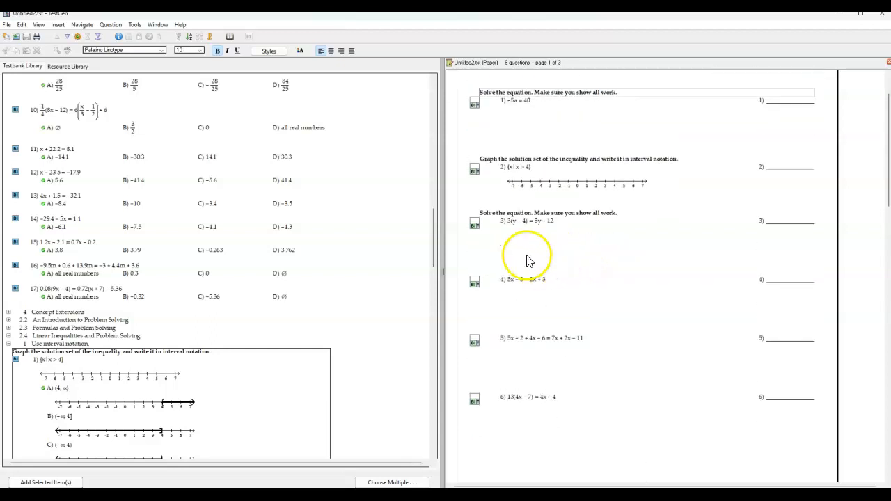
left_click(490, 178)
left_click_drag(488, 174, 463, 435)
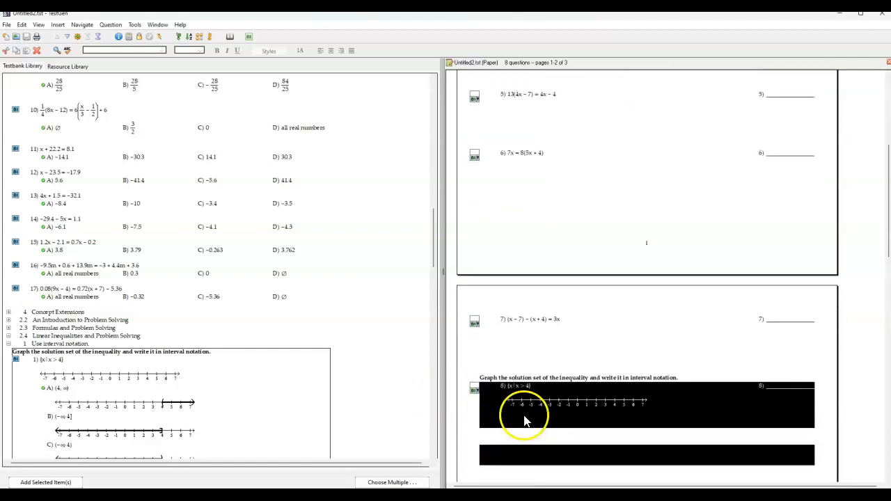
- Review the test through to its answer key, and the answer choices of the interval notation questions in the testbank
scroll(524, 418, "up", 3)
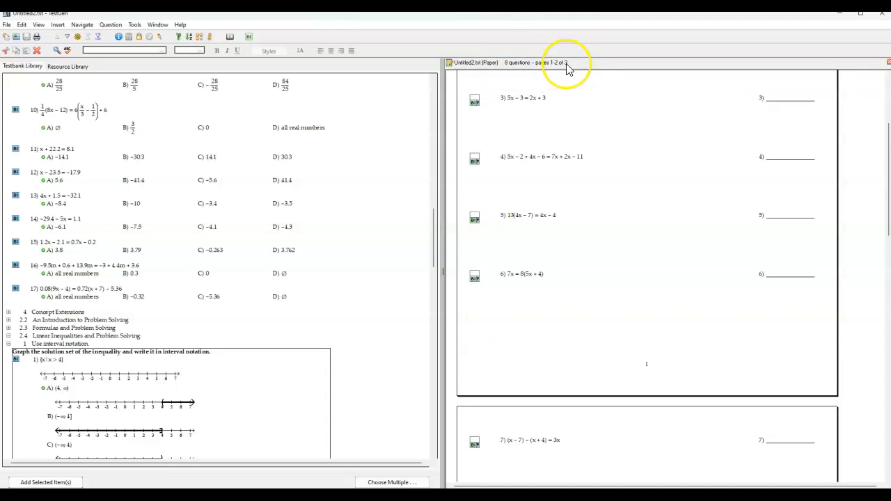
scroll(578, 199, "down", 6)
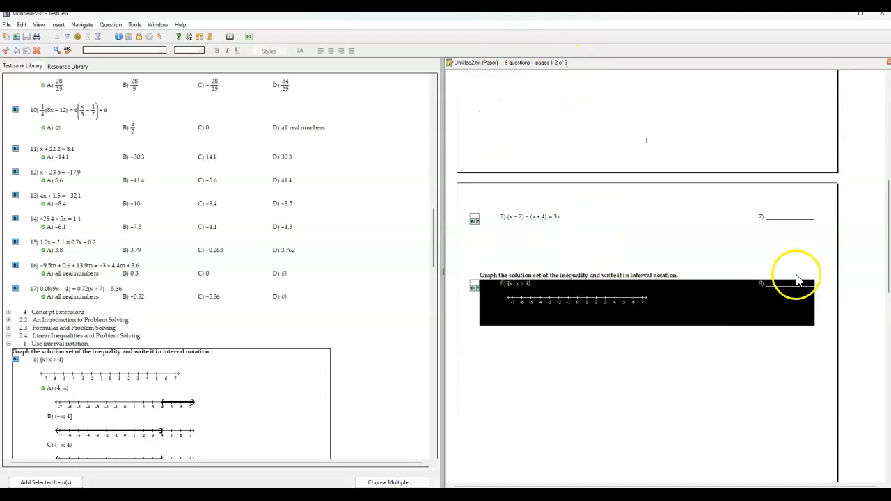
left_click_drag(889, 258, 889, 358)
scroll(662, 366, "down", 1)
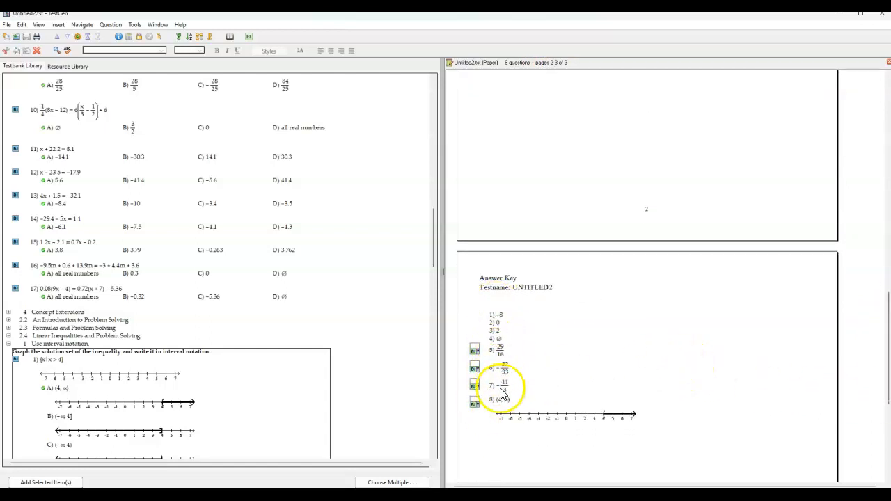
left_click_drag(888, 327, 887, 171)
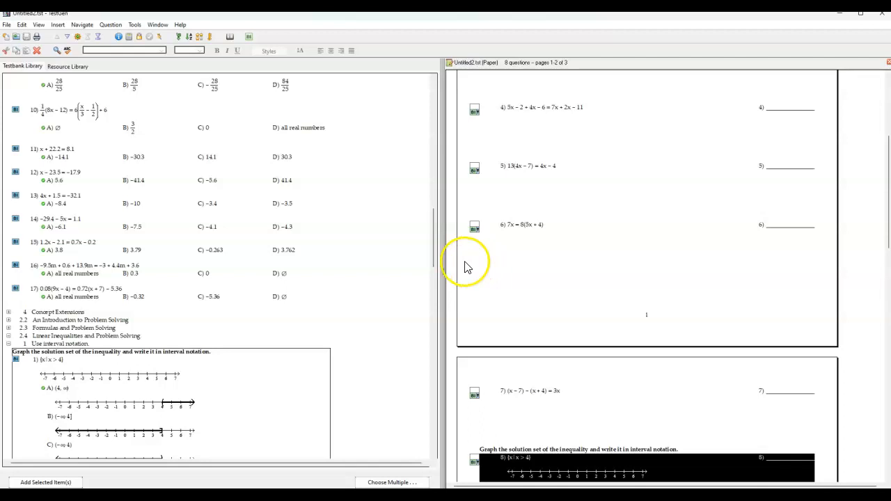
left_click(104, 410)
scroll(80, 398, "down", 5)
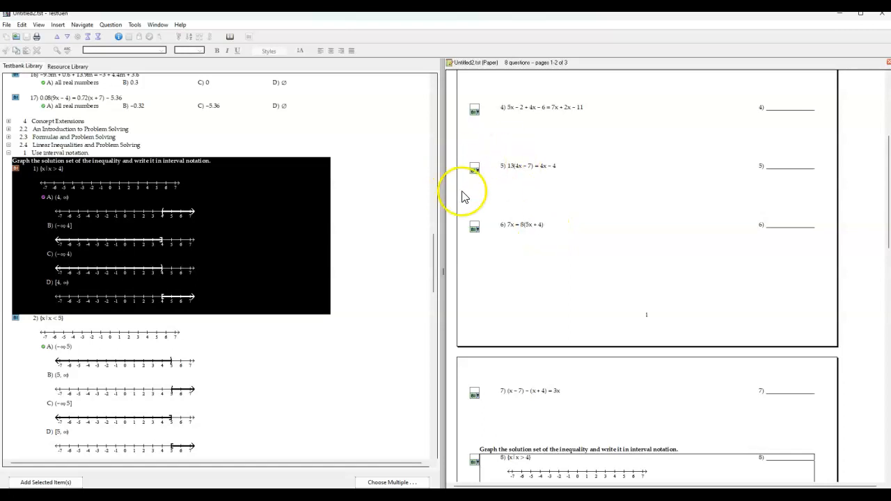
- Set the test options to display bimodal questions as multiple choice
left_click(136, 28)
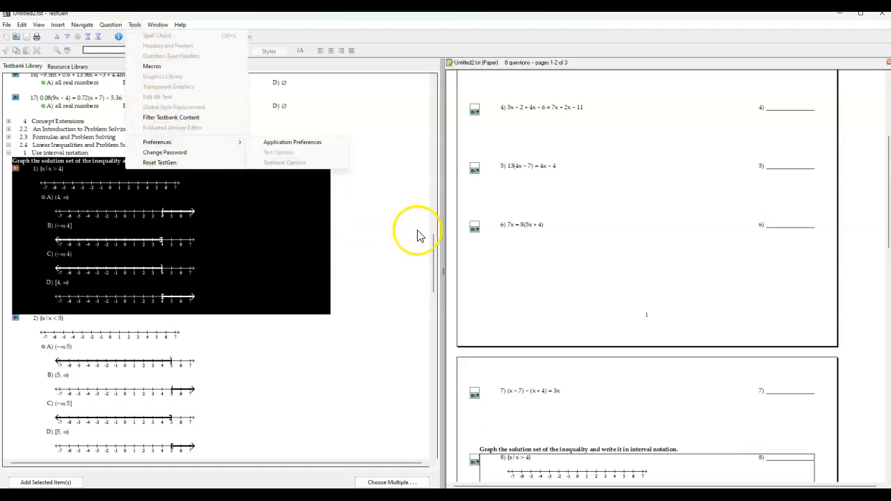
left_click(523, 248)
left_click(478, 266)
left_click(134, 25)
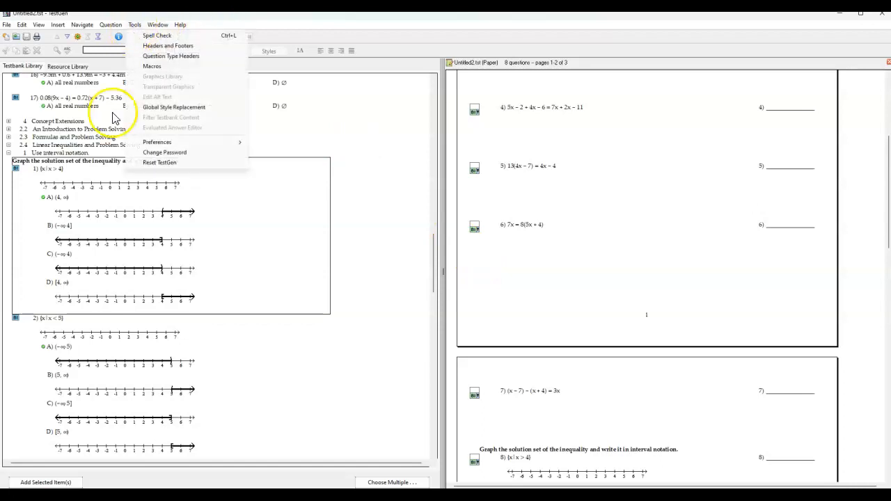
mouse_move(167, 148)
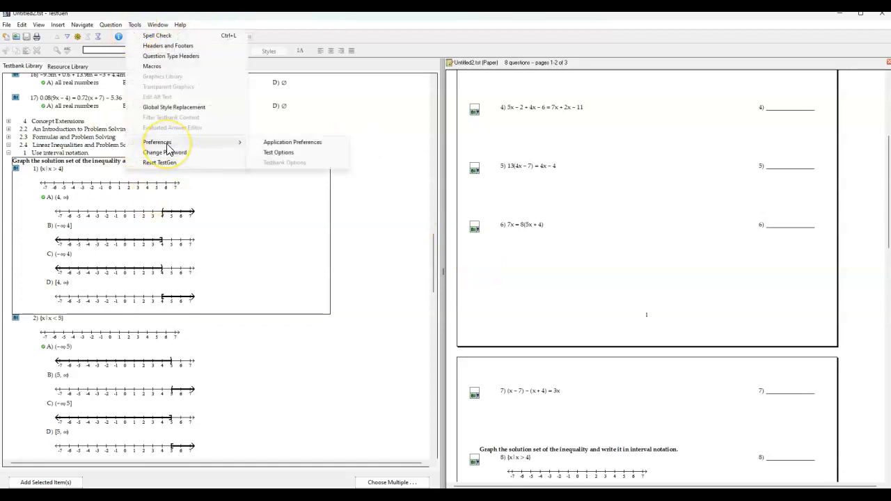
left_click(293, 153)
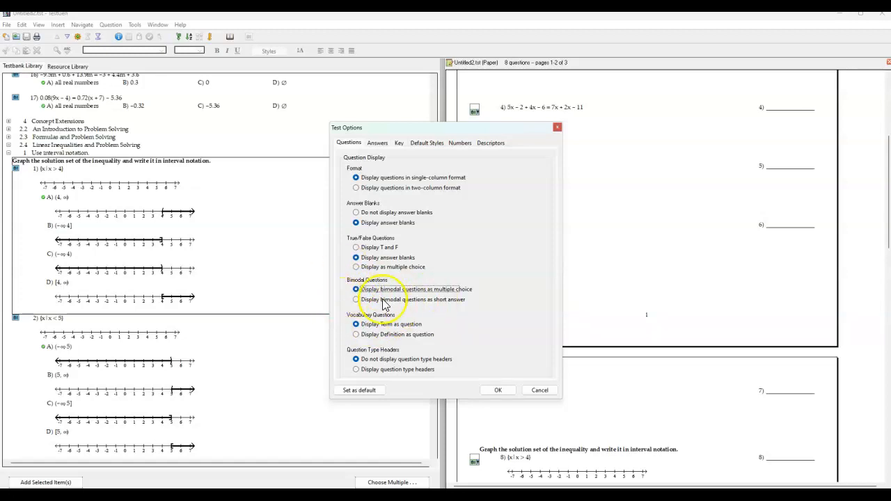
left_click(497, 390)
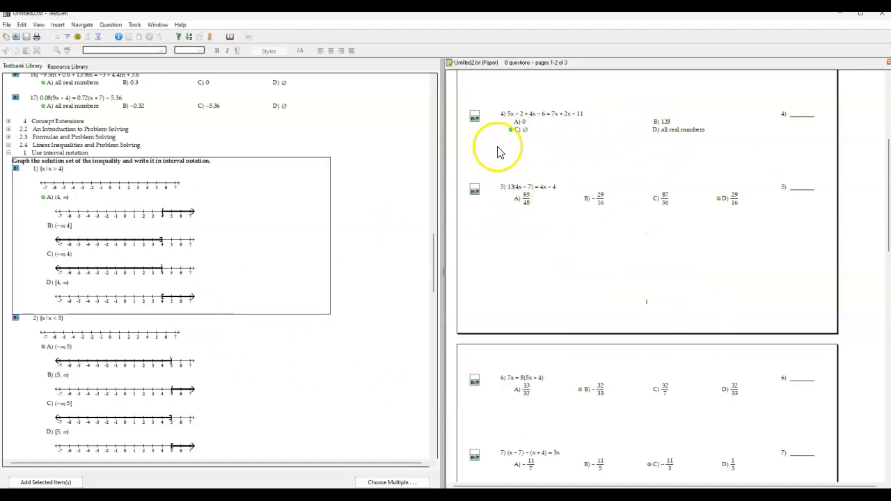
- Set the test options to display bimodal questions as short answer
scroll(651, 446, "down", 1)
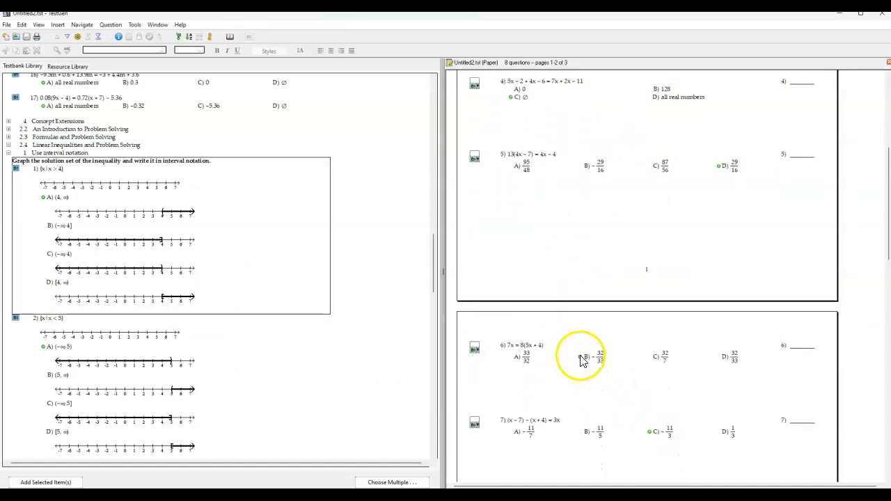
scroll(522, 165, "up", 3)
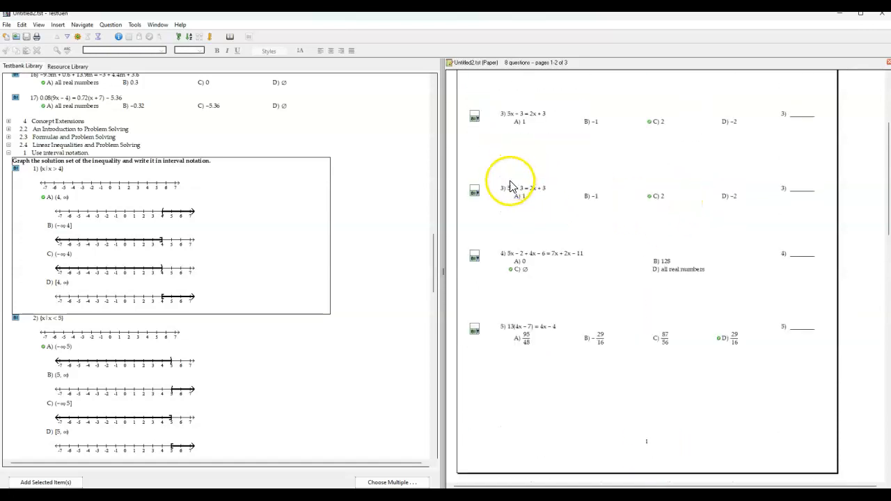
left_click_drag(889, 118, 888, 335)
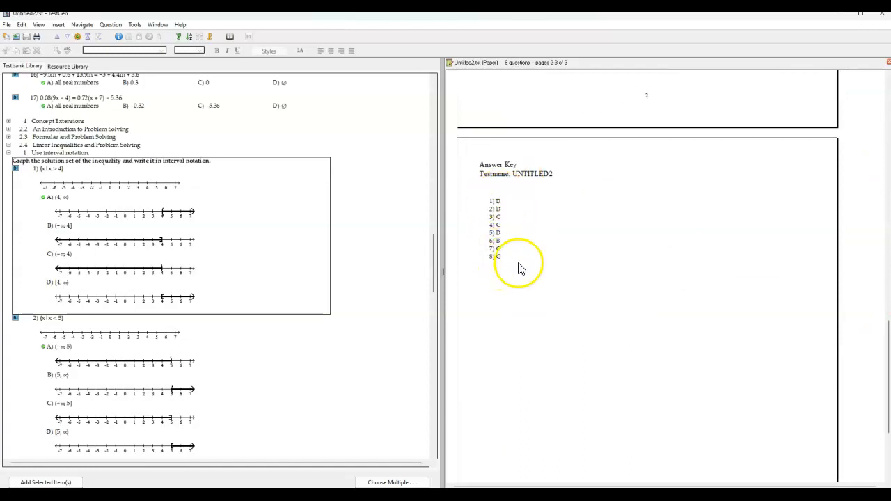
left_click_drag(886, 364, 882, 175)
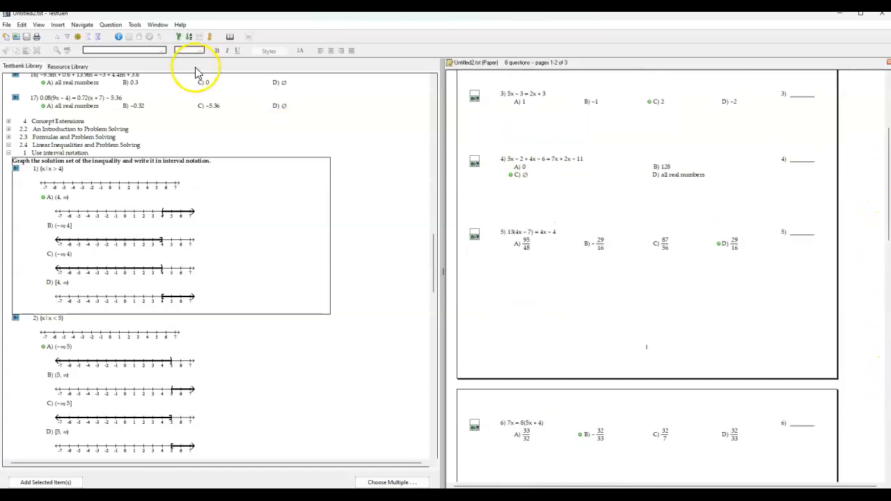
left_click(135, 25)
mouse_move(170, 142)
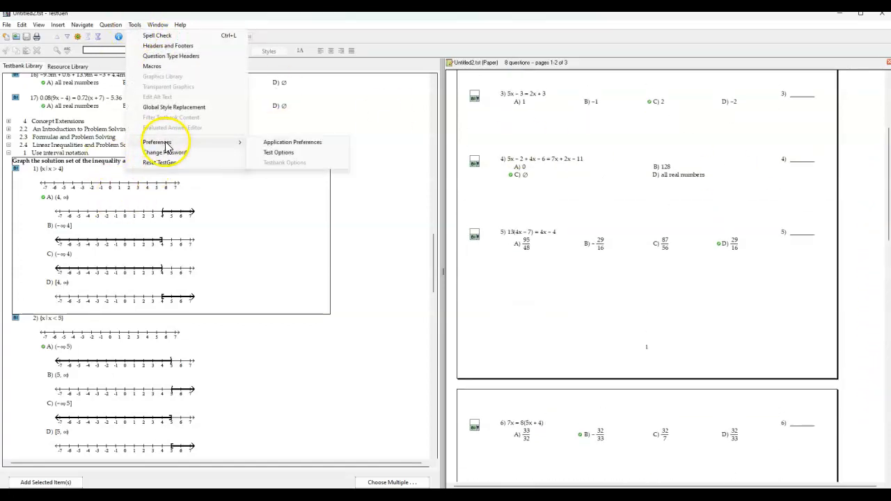
left_click(285, 152)
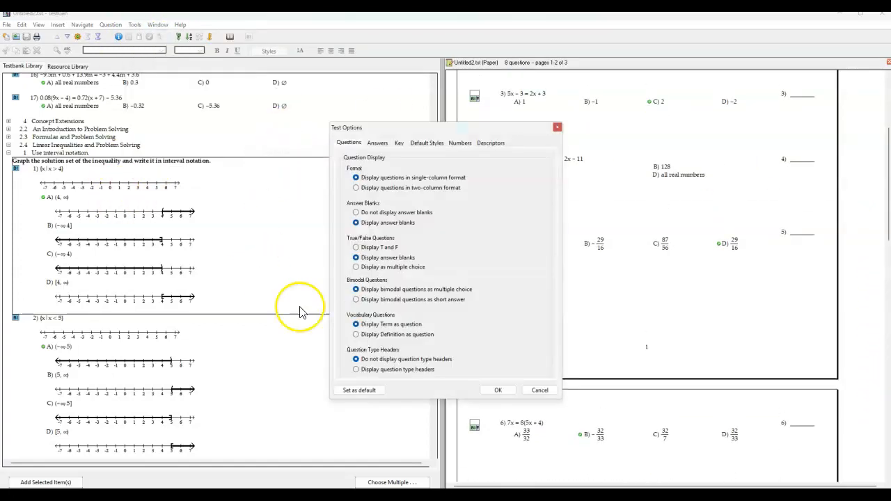
left_click(356, 299)
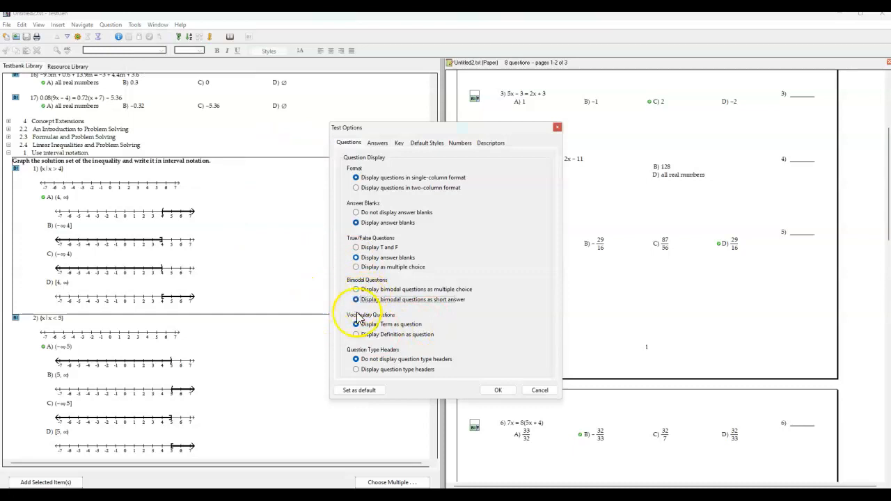
left_click(499, 390)
scroll(565, 263, "up", 5)
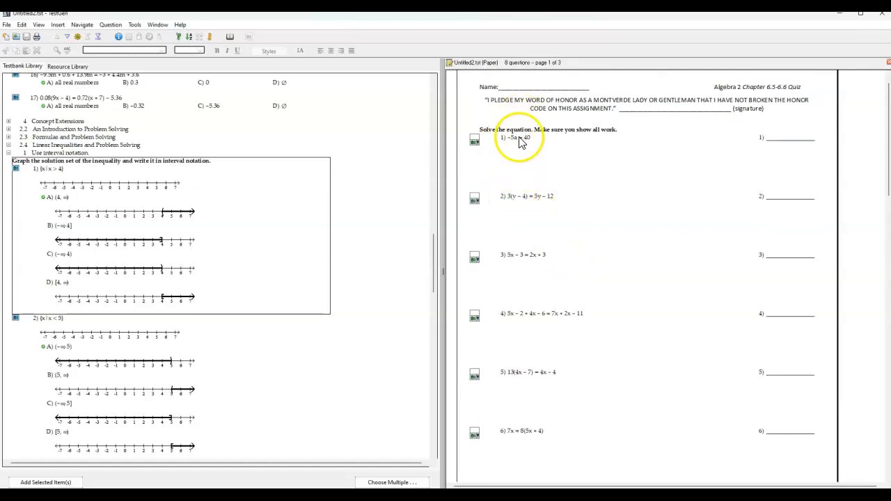
- Shorten the blank work space under question 1, −5a = 40, by deleting blank lines
left_click(537, 168)
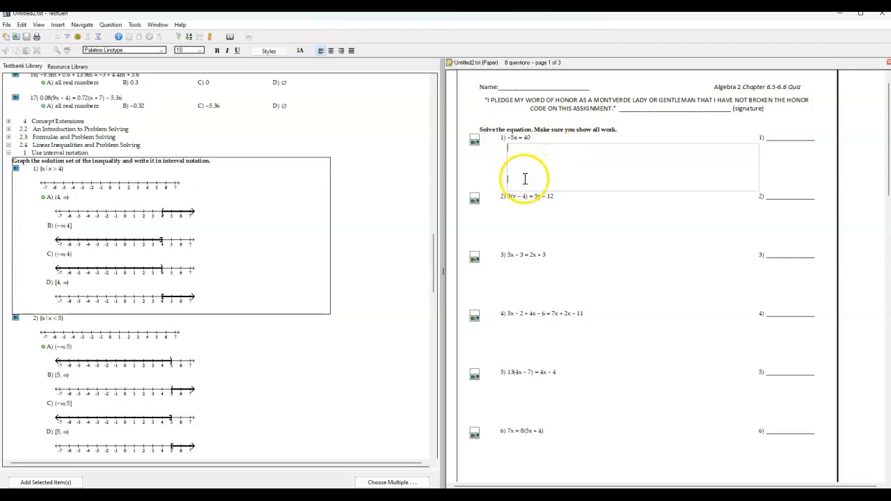
key("BackSpace")
key("BackSpace")
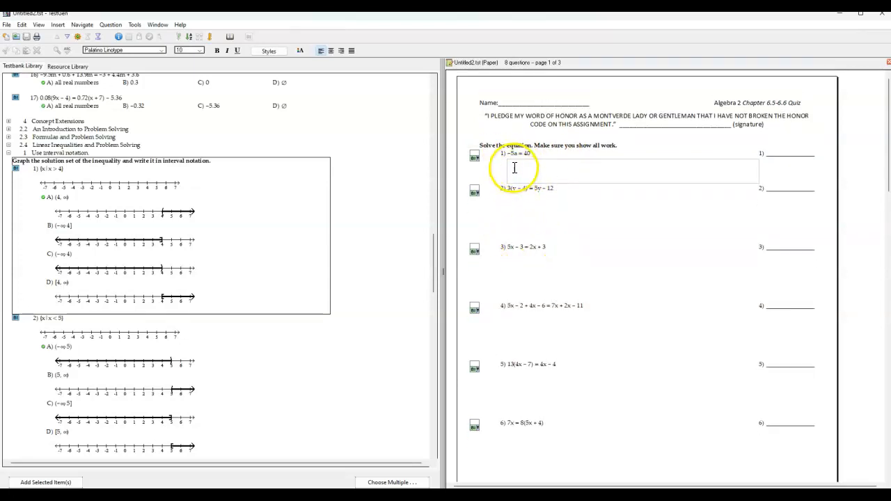
- Add three blank lines to the work space under question 1 and remove them again
key("Return")
key("Return")
key("Return")
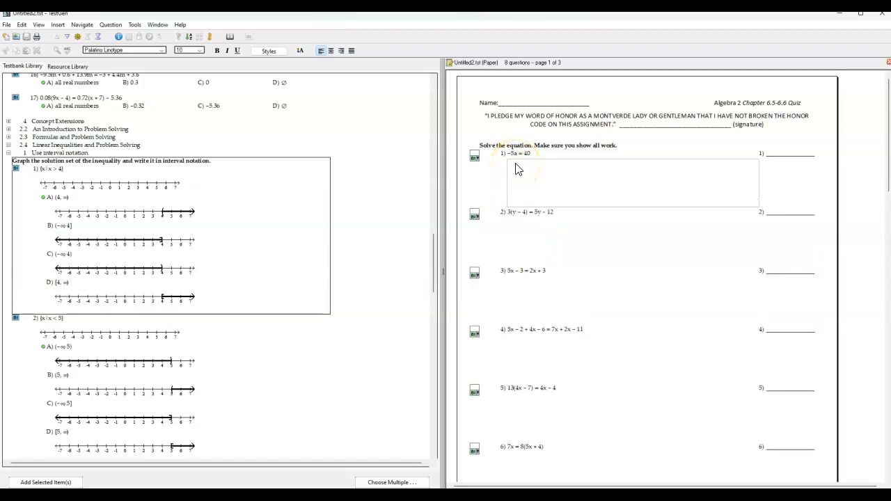
key("BackSpace")
key("BackSpace")
key("BackSpace")
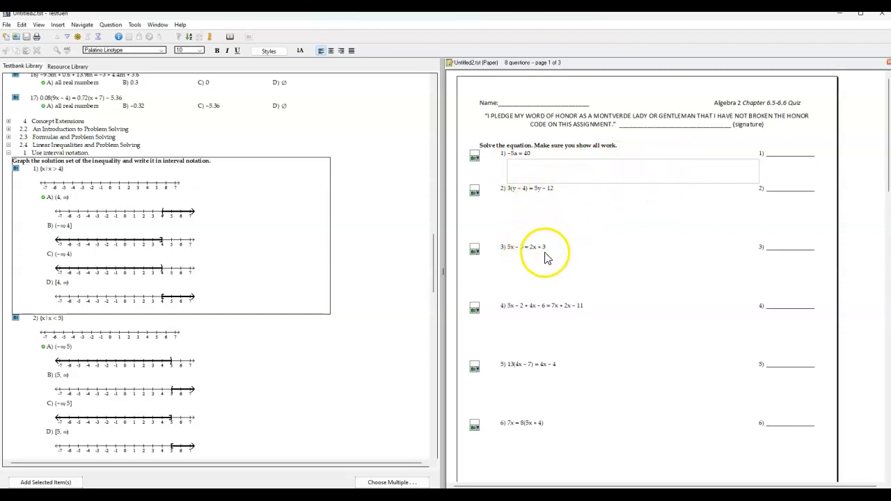
scroll(596, 272, "down", 5)
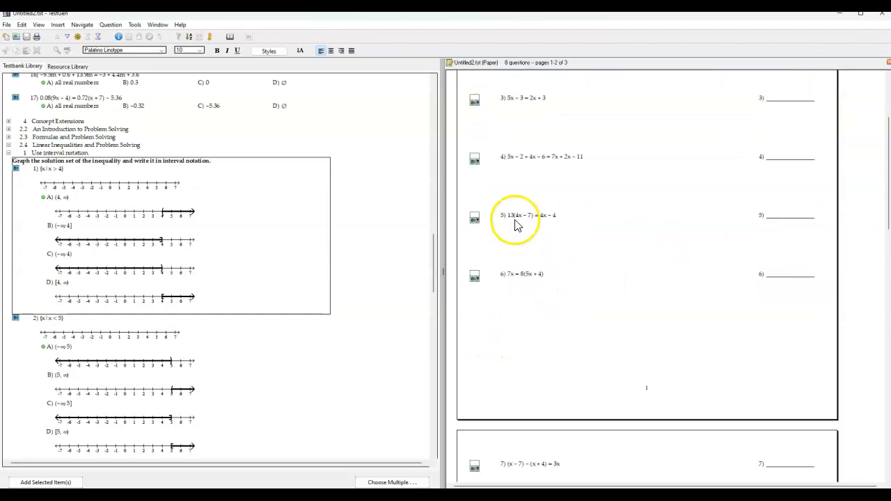
scroll(516, 224, "down", 2)
left_click(527, 449)
left_click(506, 262)
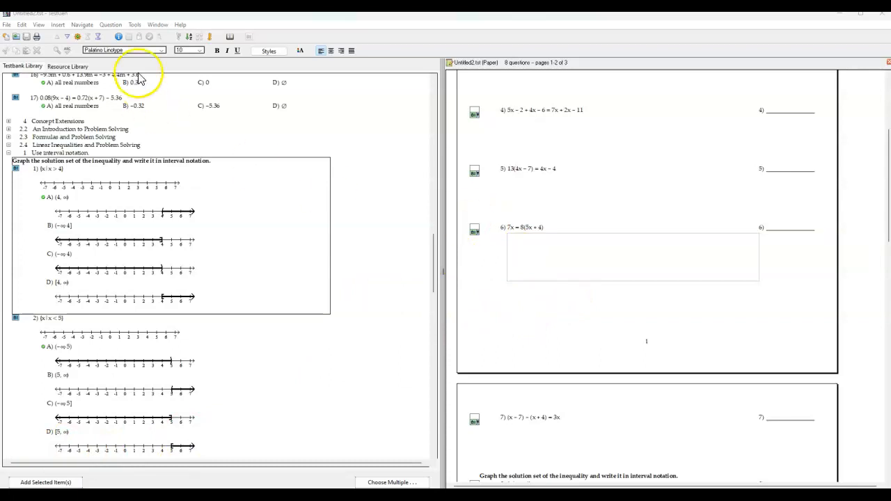
- Save the test as Example Chapter 2 Test.tst in the CH 02 Equations Inequalities folder inside Alg 2
left_click(7, 25)
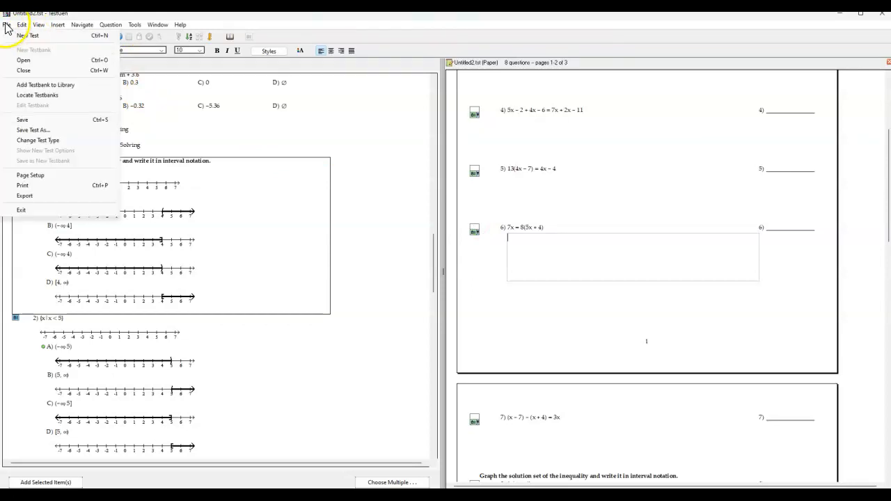
left_click(31, 130)
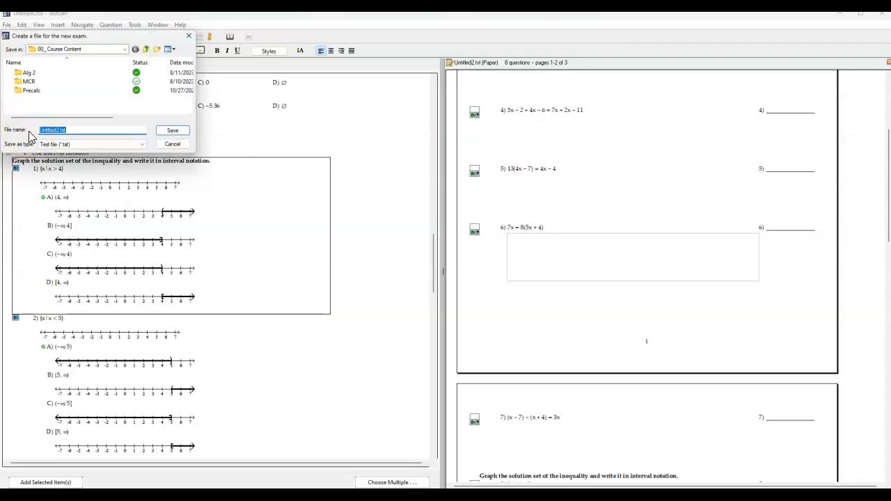
double_click(32, 73)
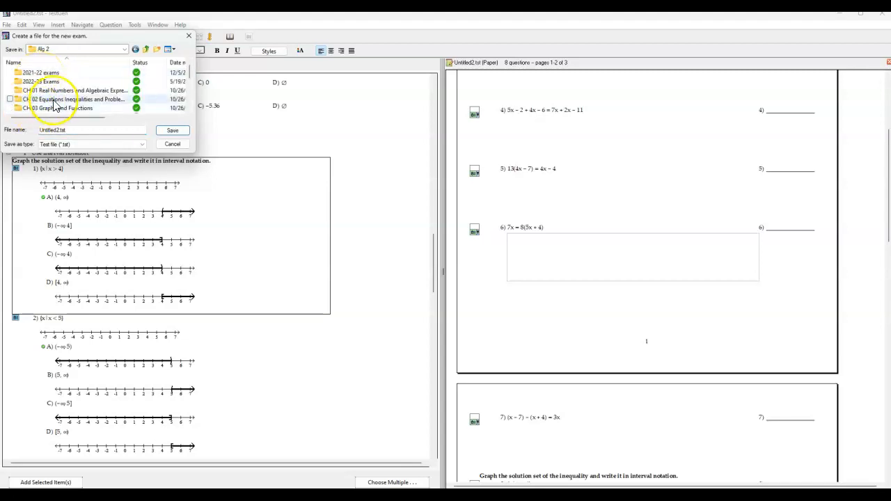
double_click(54, 101)
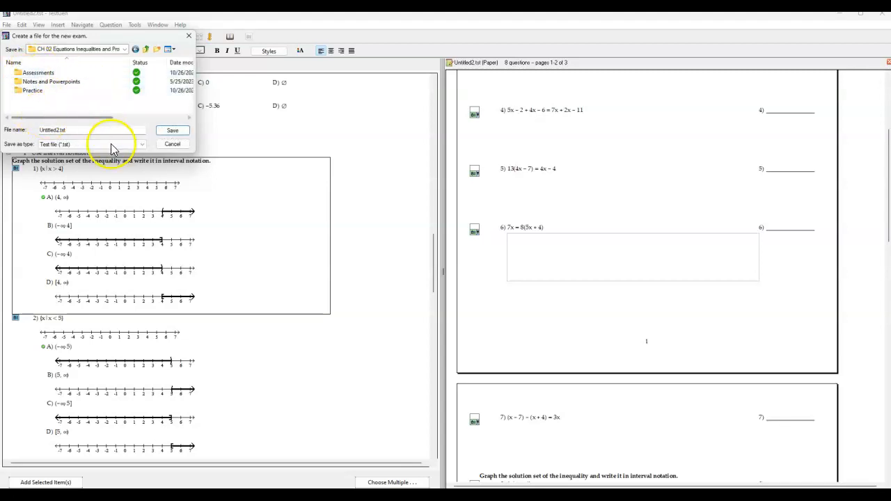
left_click_drag(65, 131, 31, 133)
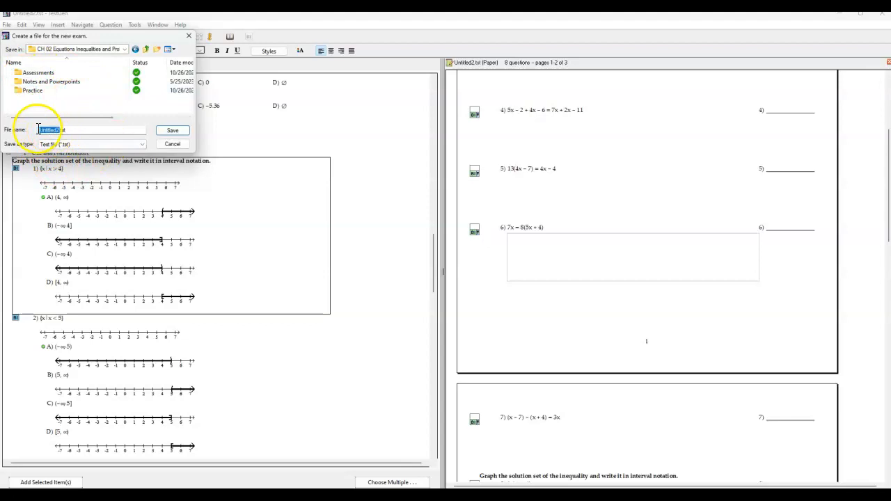
type("Example Chapter 2 Test")
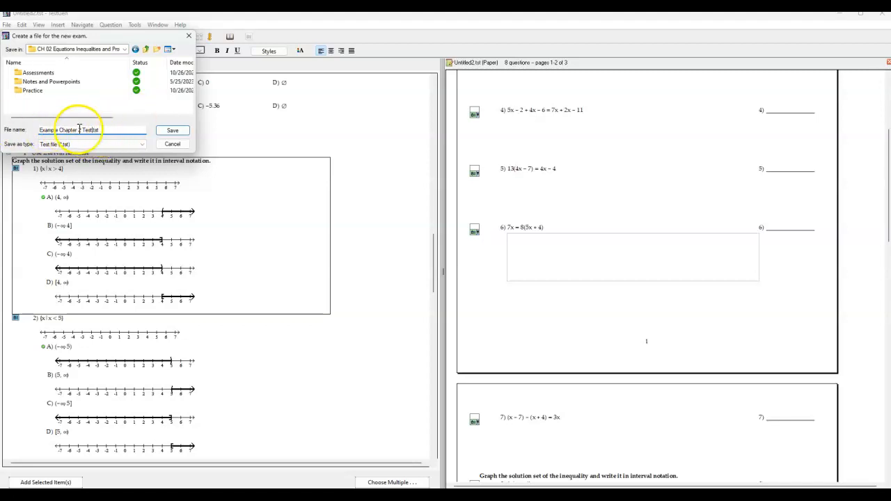
left_click(173, 130)
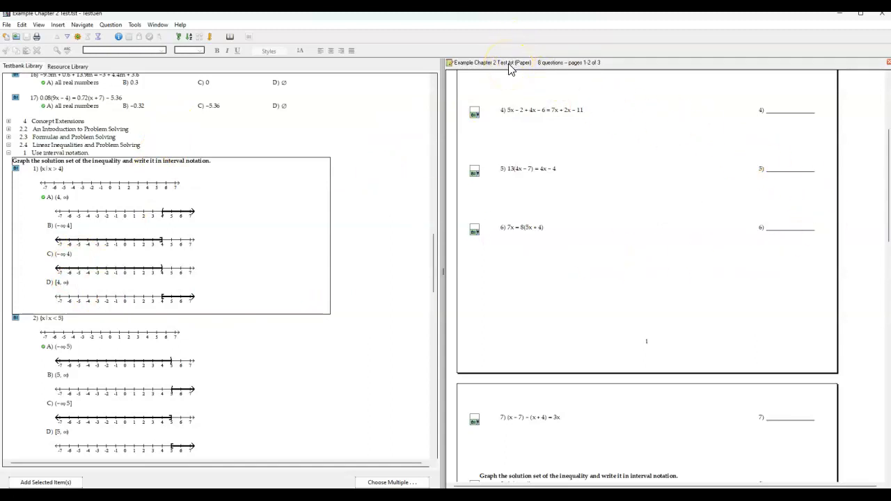
- Open the test's print settings and set the number of forms to 2
left_click(7, 26)
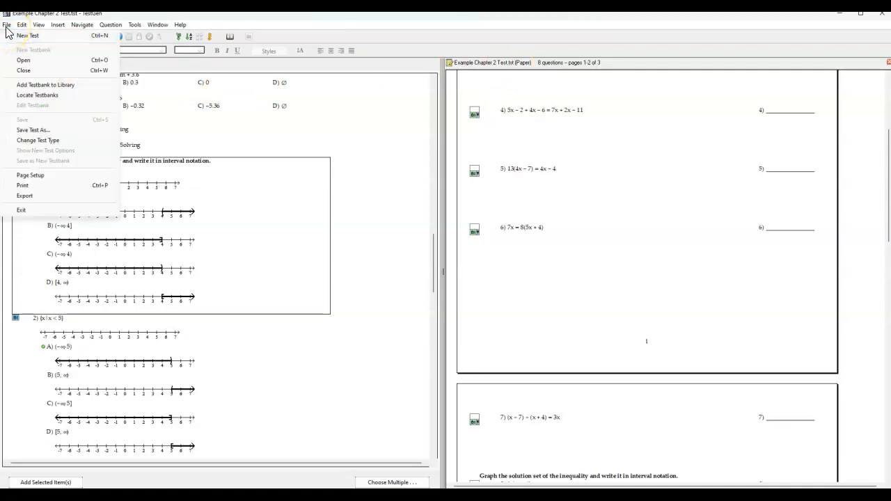
left_click(8, 27)
left_click(7, 27)
left_click(7, 26)
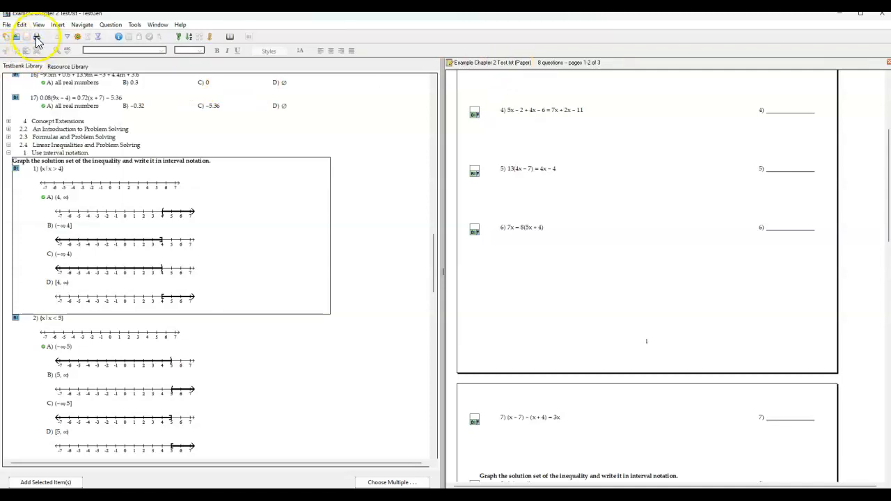
left_click(37, 39)
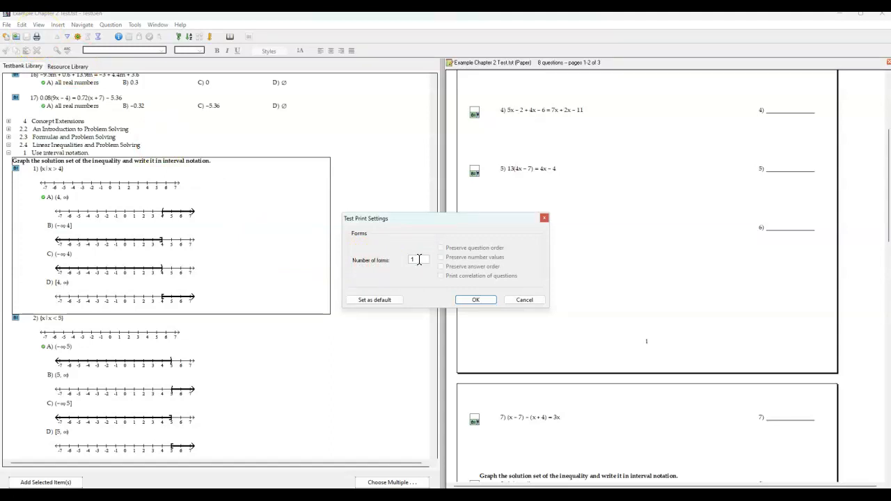
left_click(414, 259)
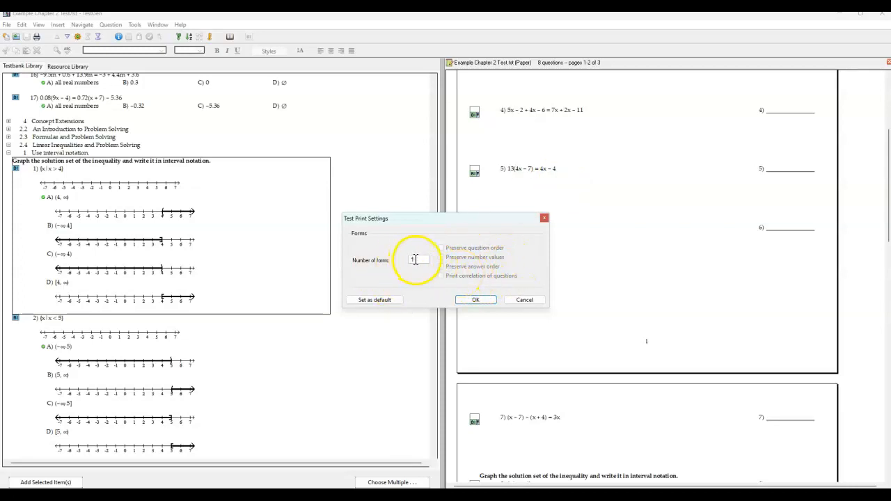
key("BackSpace")
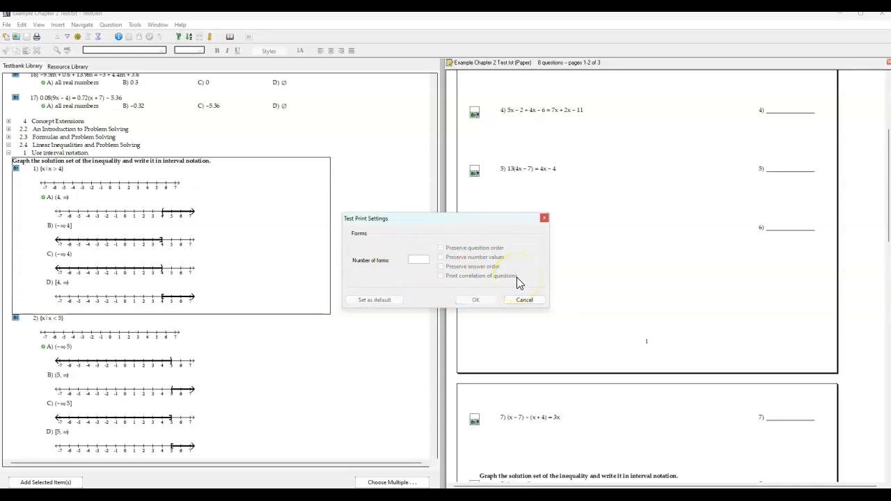
type("2")
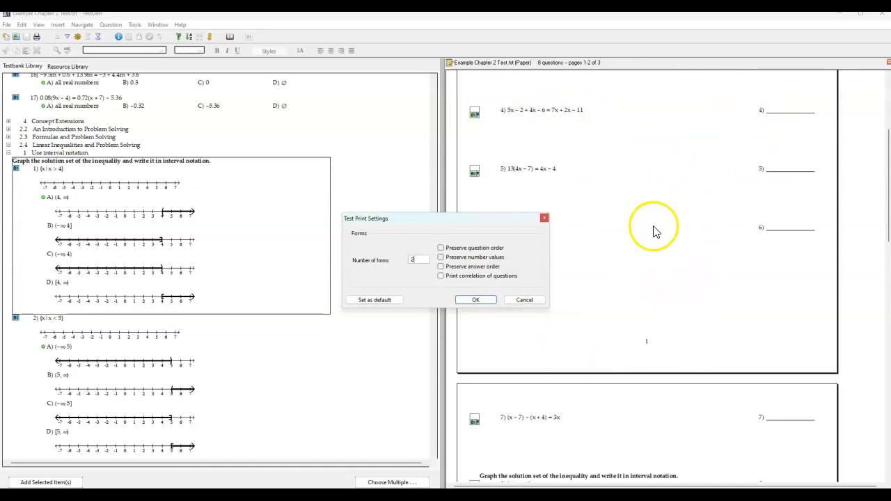
- Turn on Preserve question order for the printed forms and accept the test print settings
left_click(440, 248)
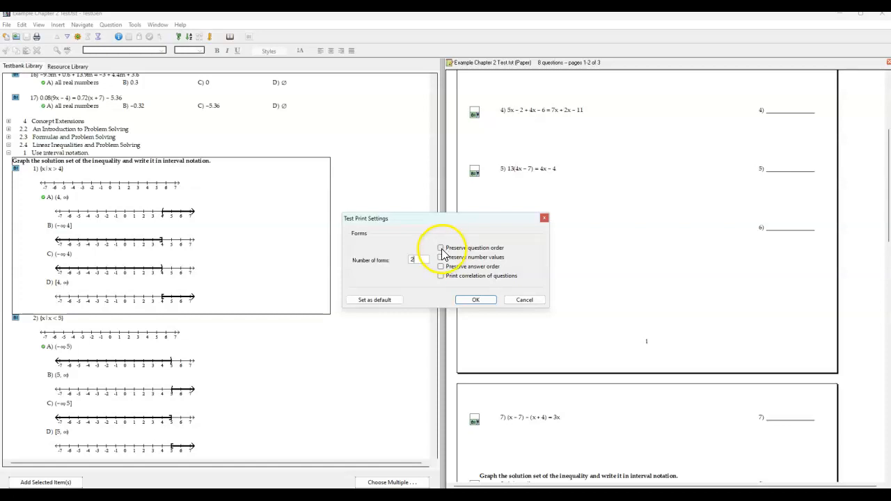
left_click(442, 251)
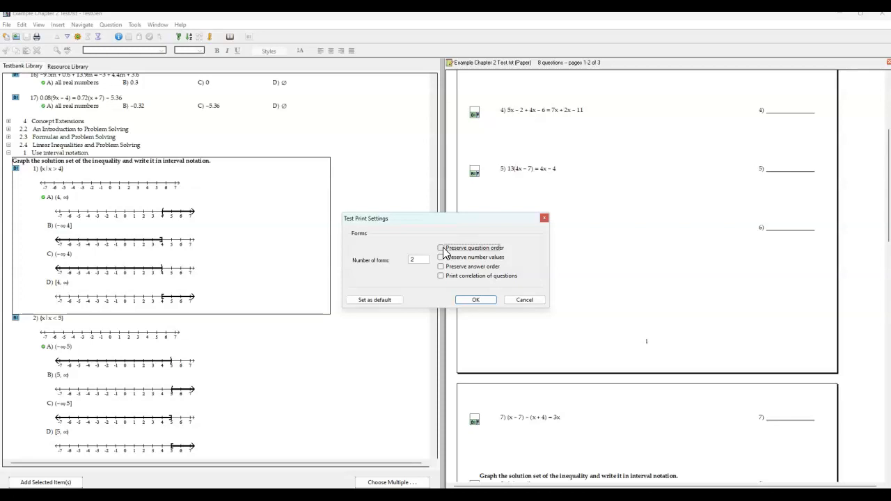
left_click(443, 248)
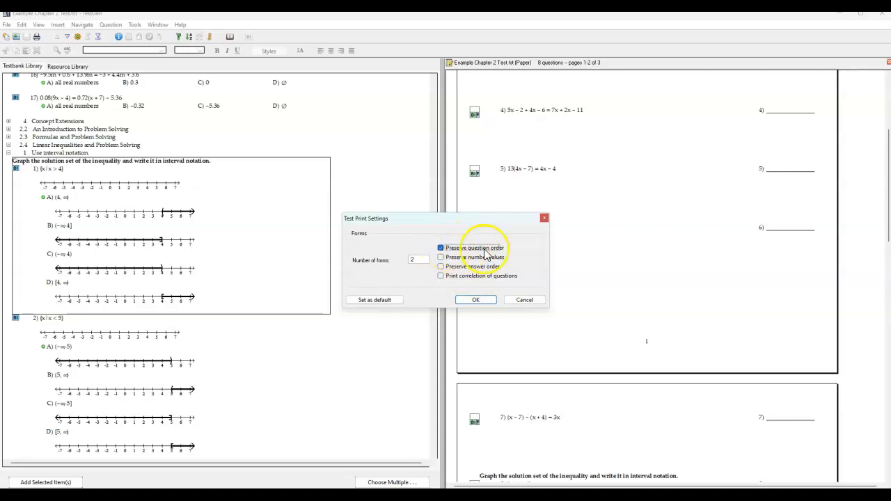
left_click(486, 304)
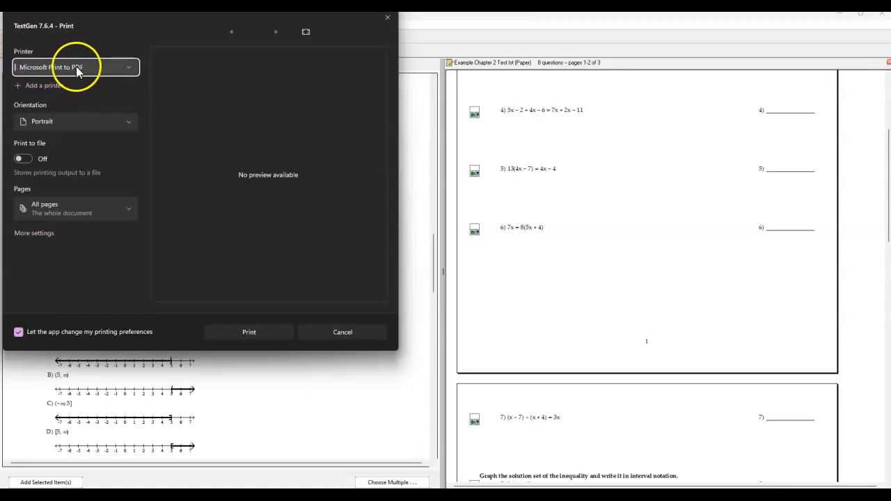
- Print the first form with Microsoft Print to PDF and save it on the Desktop as Example Test Ver A
left_click(246, 331)
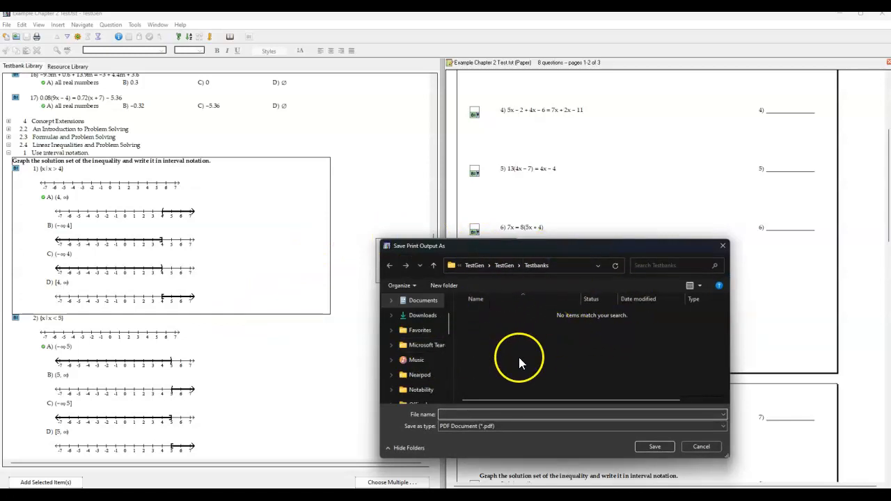
scroll(414, 358, "up", 2)
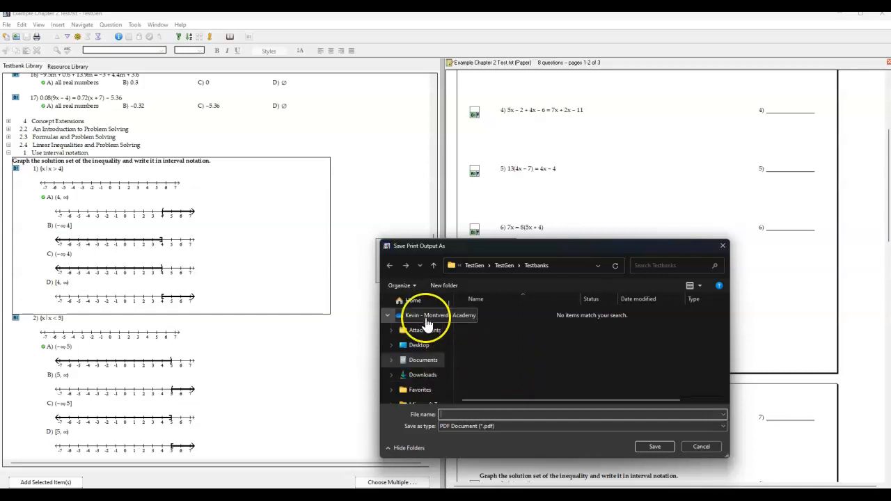
left_click(421, 346)
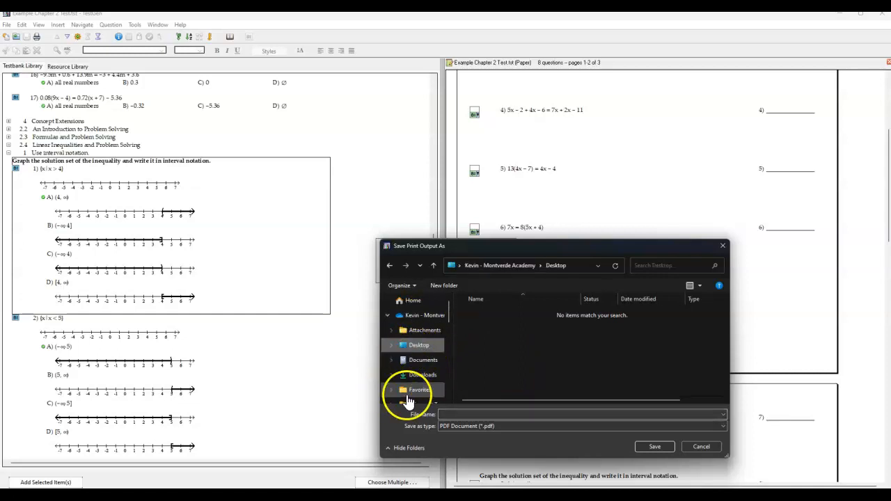
left_click(486, 415)
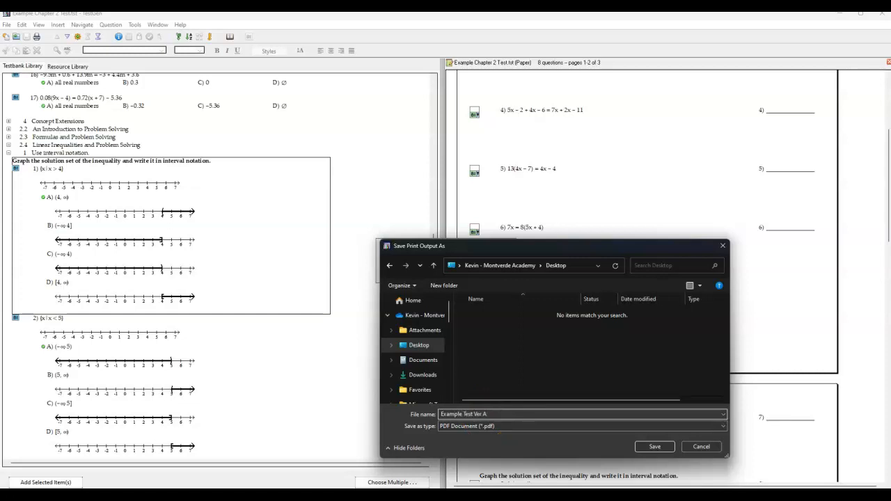
left_click(654, 447)
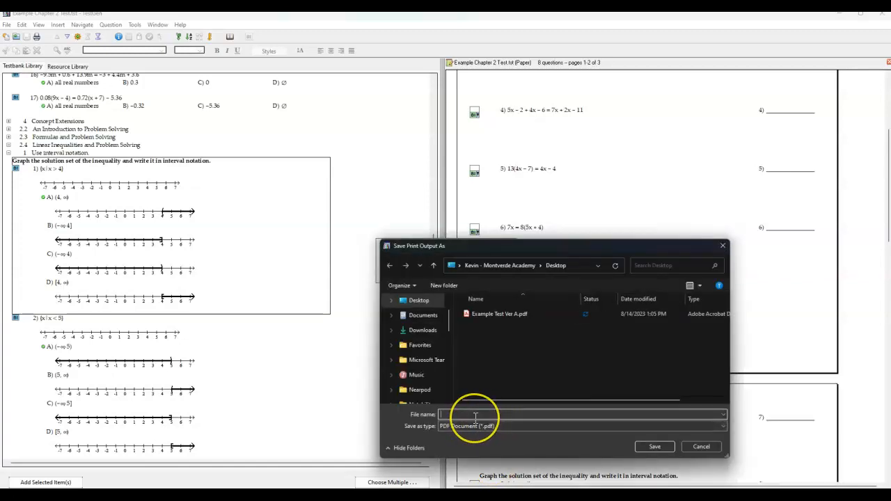
- Save the second form's PDF print output on the Desktop as Example Test Ver B
type("Example T")
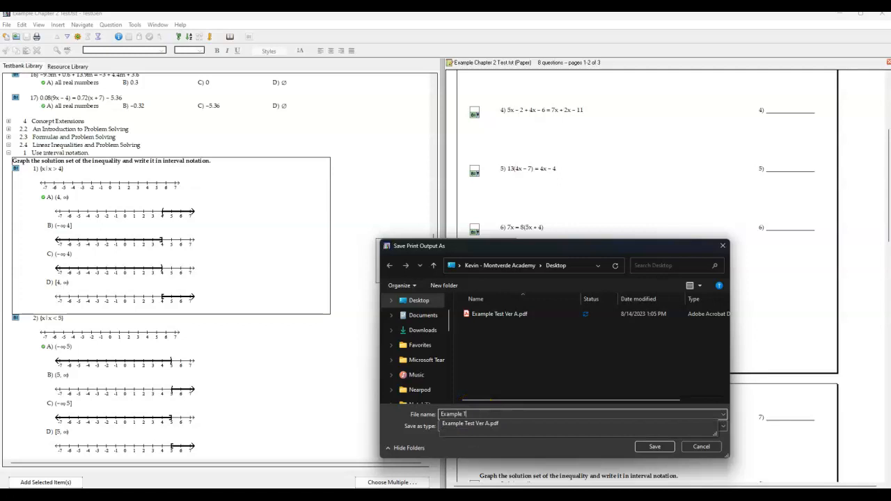
type("est Ver B")
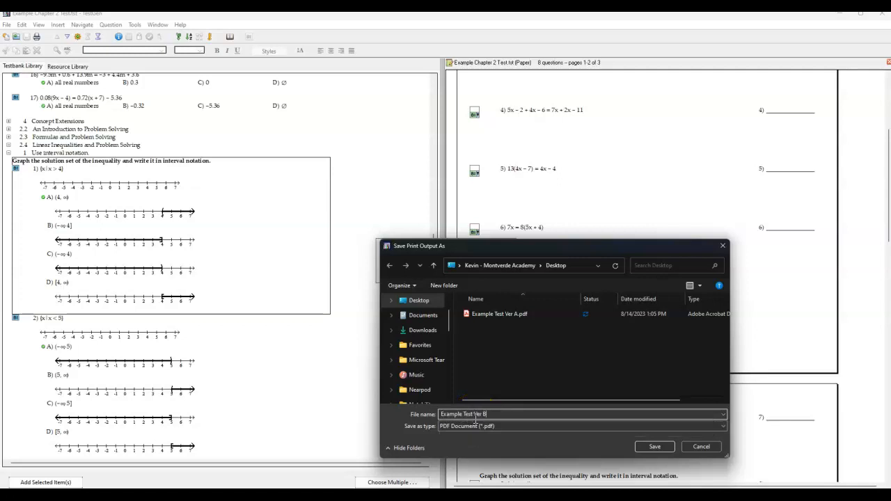
left_click(656, 450)
left_click(657, 445)
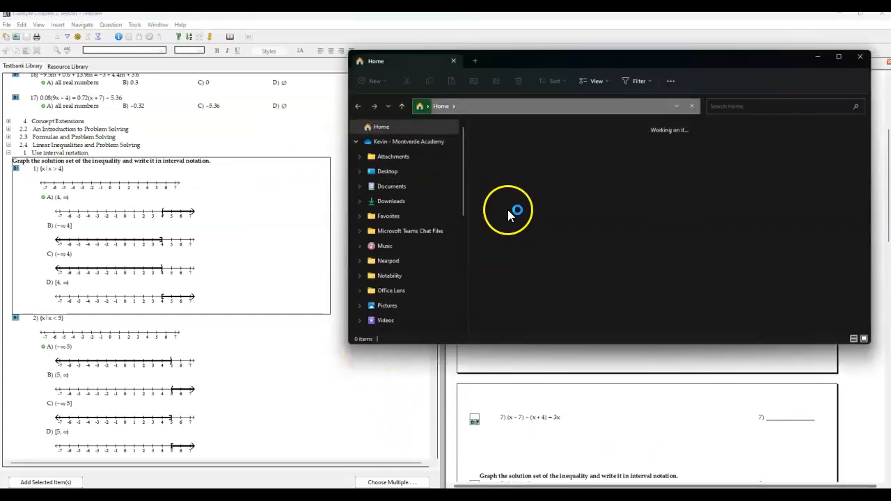
- Open Example Test Ver A.pdf and Example Test Ver B.pdf from the Desktop folder in Adobe Acrobat Reader
left_click(389, 174)
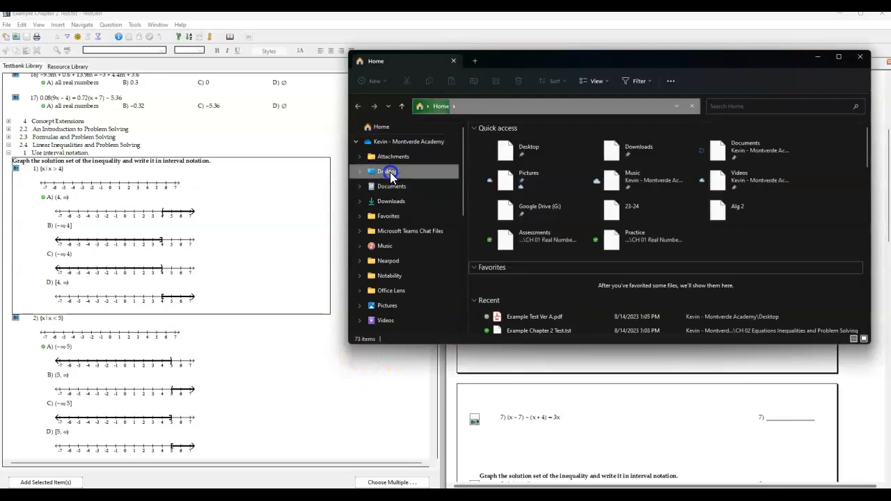
left_click(515, 154)
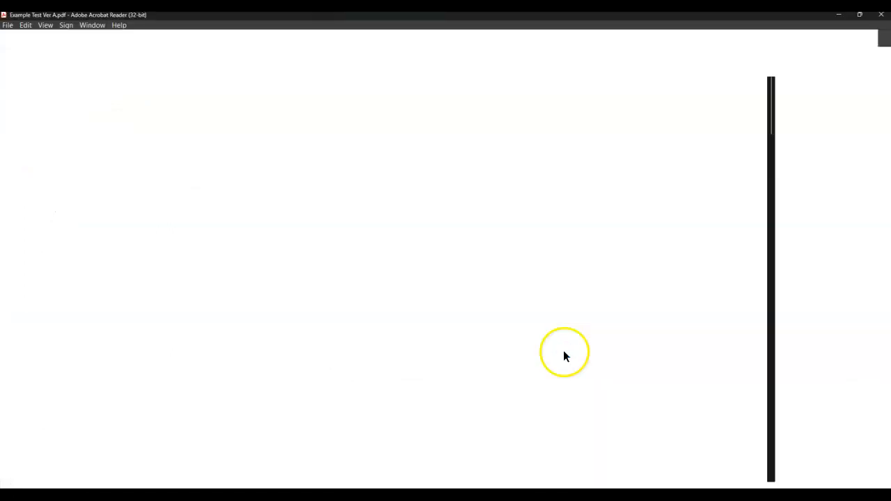
left_click(491, 494)
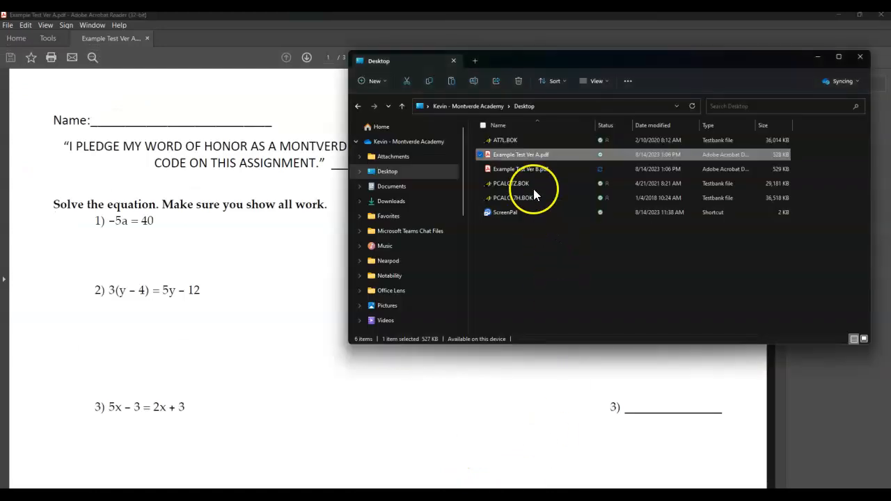
left_click(531, 168)
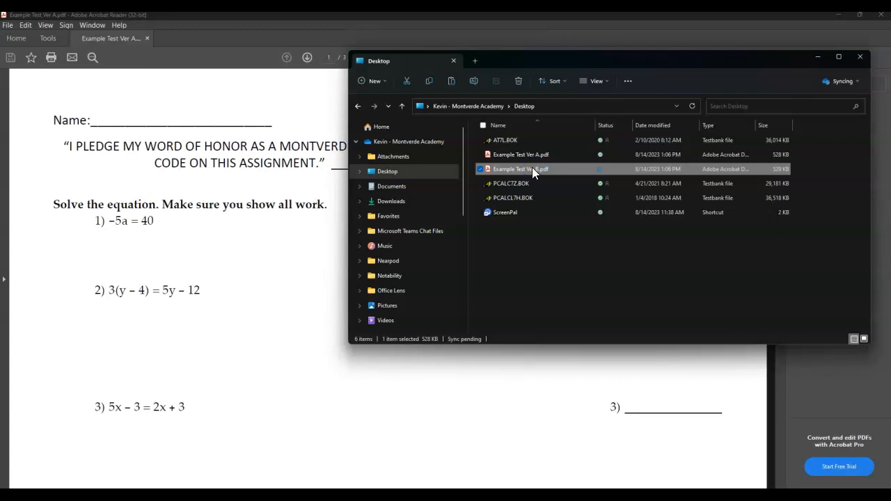
double_click(532, 168)
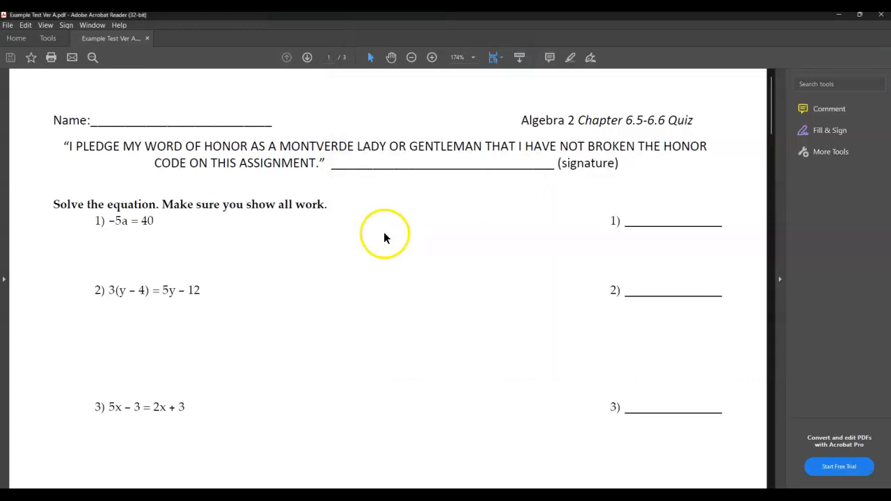
- Arrange the Ver A and Ver B windows side by side and collapse the tools pane in both
left_click_drag(330, 158, 483, 190)
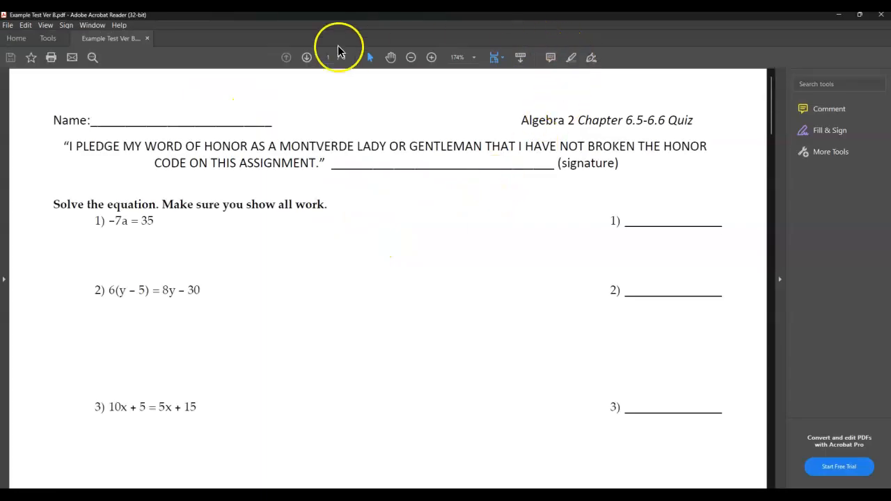
left_click_drag(222, 27, 886, 159)
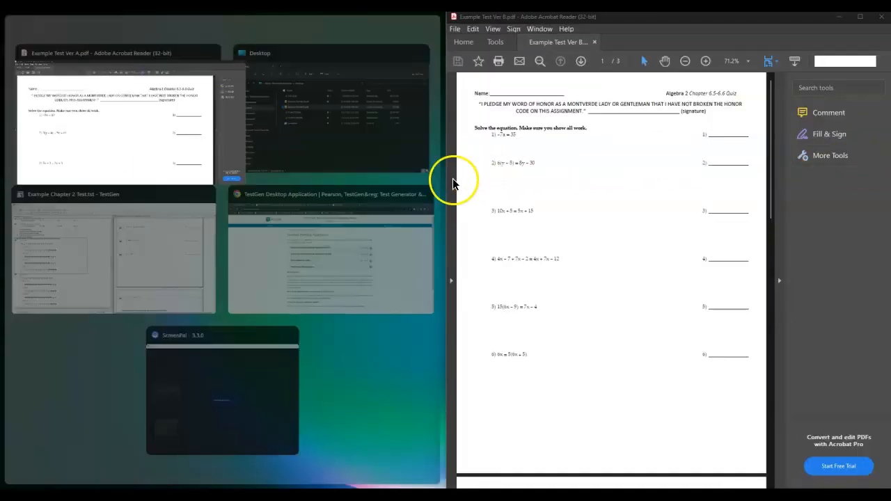
left_click(135, 143)
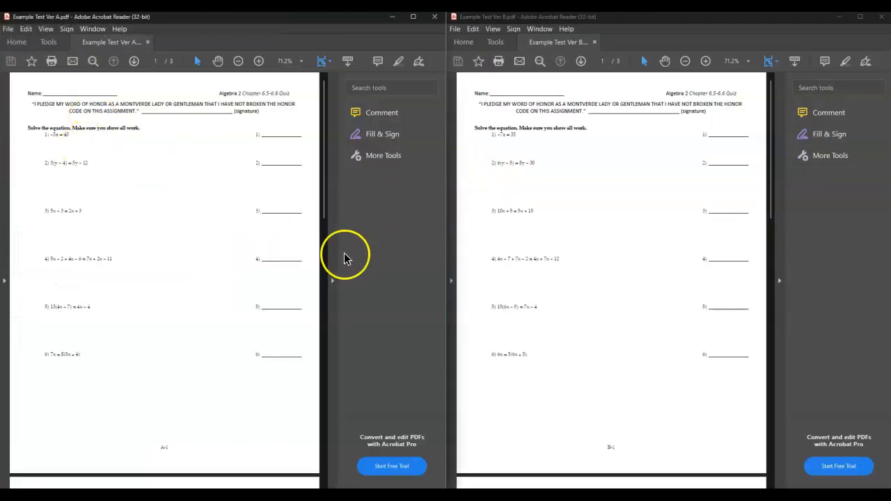
left_click(332, 280)
left_click(779, 281)
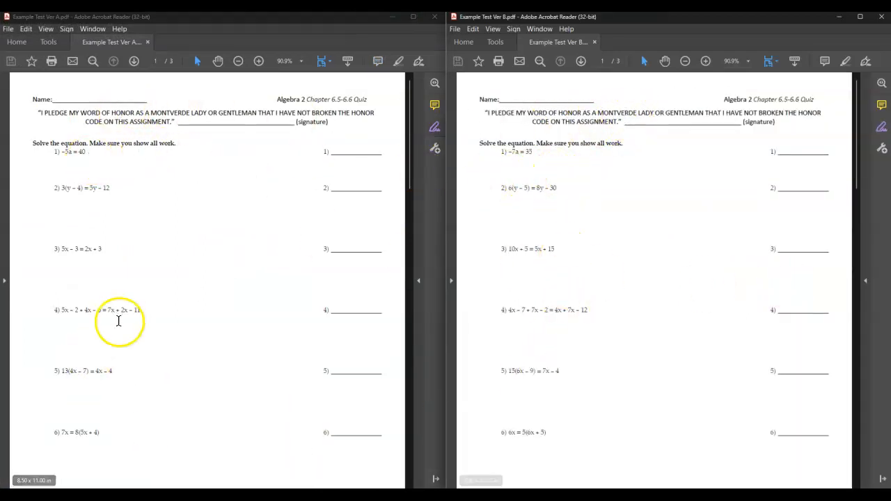
- Compare the instructions and the equation of question 1 between the Ver A and Ver B tests
left_click_drag(89, 144, 177, 145)
left_click(73, 155)
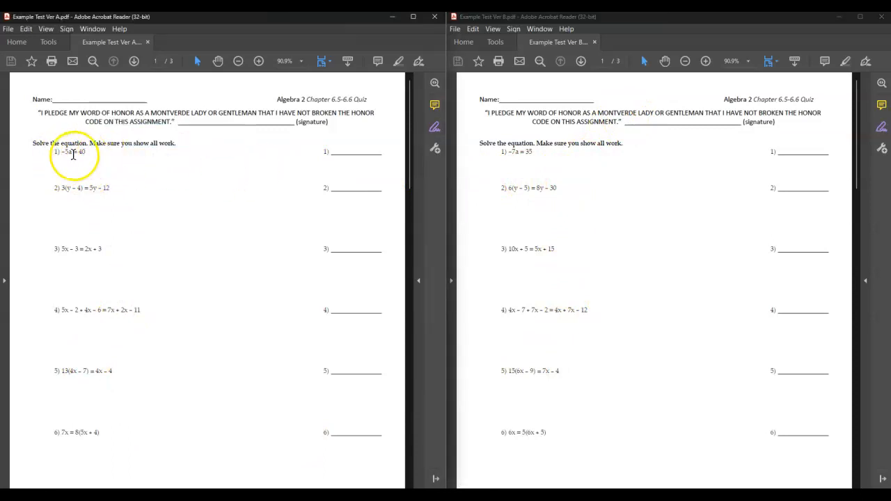
left_click_drag(62, 153, 85, 153)
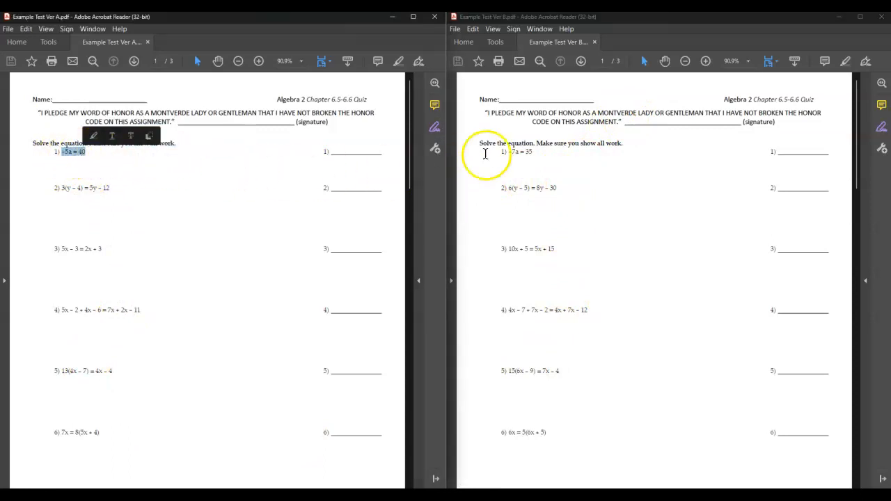
left_click(509, 154)
left_click(71, 156)
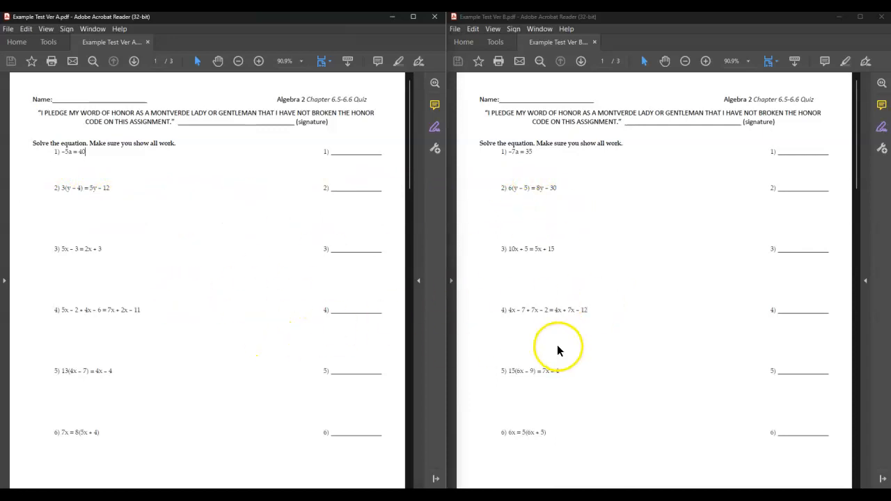
- Compare the remaining questions and the form labels in the page footers of both test versions
scroll(255, 362, "down", 3)
scroll(505, 356, "down", 6)
scroll(298, 358, "down", 3)
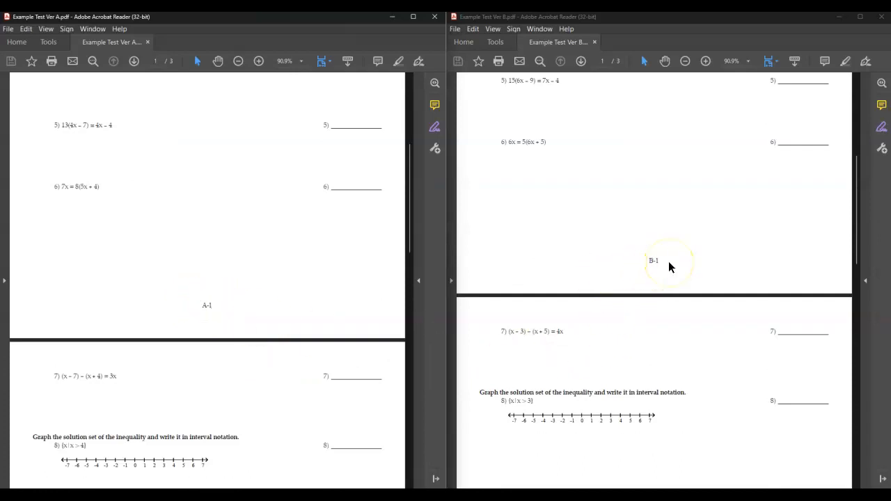
scroll(609, 288, "down", 1)
scroll(563, 300, "up", 2)
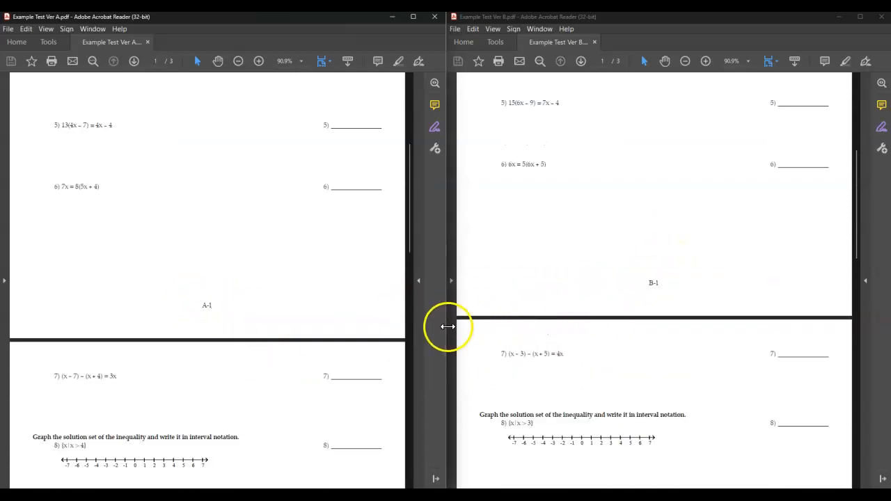
- Examine the answer key pages at the end of both test versions and their page labels
scroll(327, 338, "down", 10)
scroll(289, 339, "down", 8)
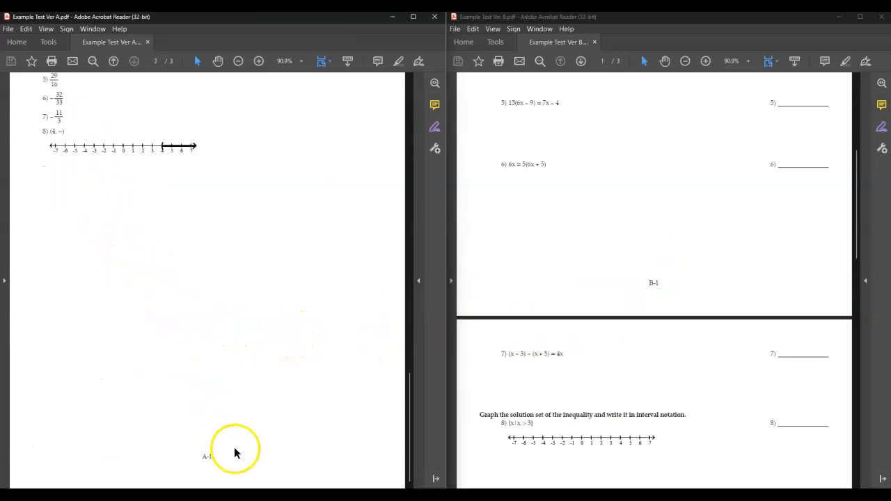
scroll(202, 449, "up", 3)
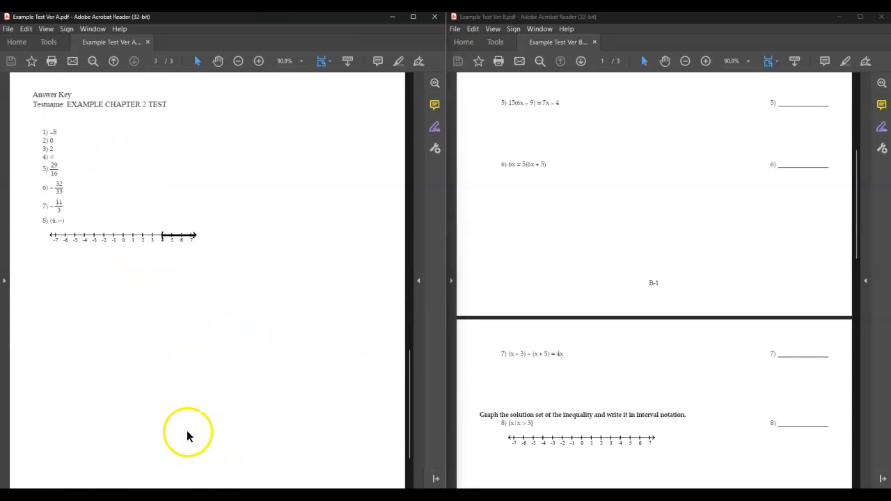
scroll(615, 350, "down", 10)
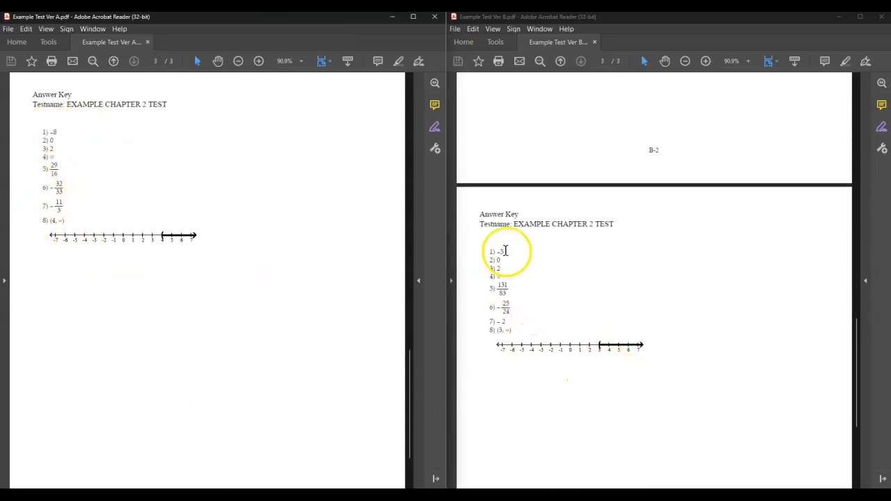
scroll(248, 296, "down", 3)
scroll(218, 285, "up", 4)
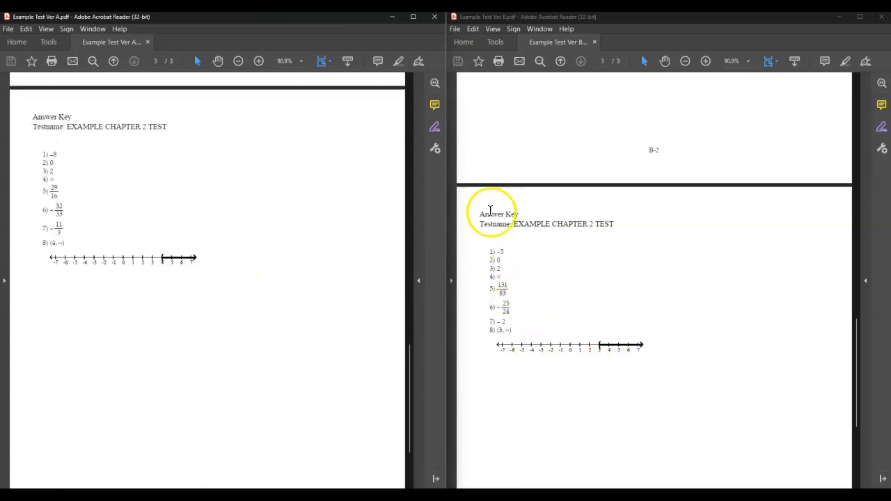
scroll(527, 378, "down", 5)
scroll(334, 325, "up", 3)
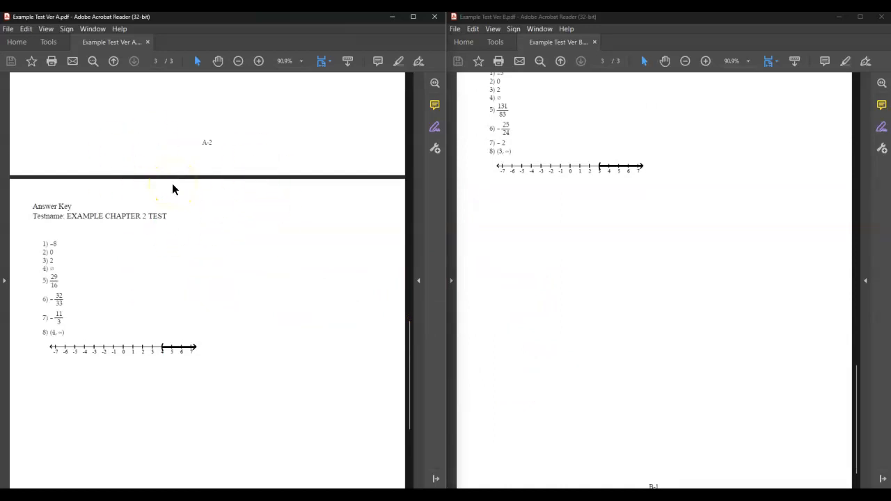
scroll(192, 190, "up", 12)
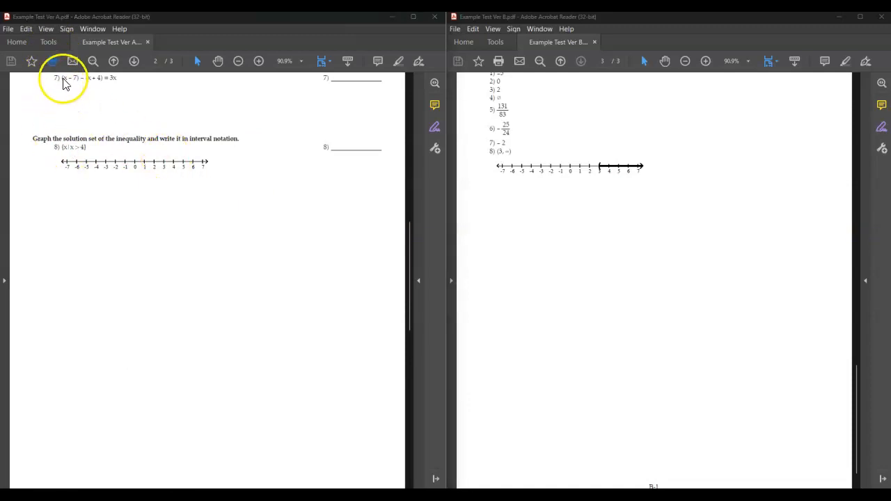
- Try a print setup for Example Test Ver A limited to pages 1 - 2, preview the second page and cancel
left_click(111, 149)
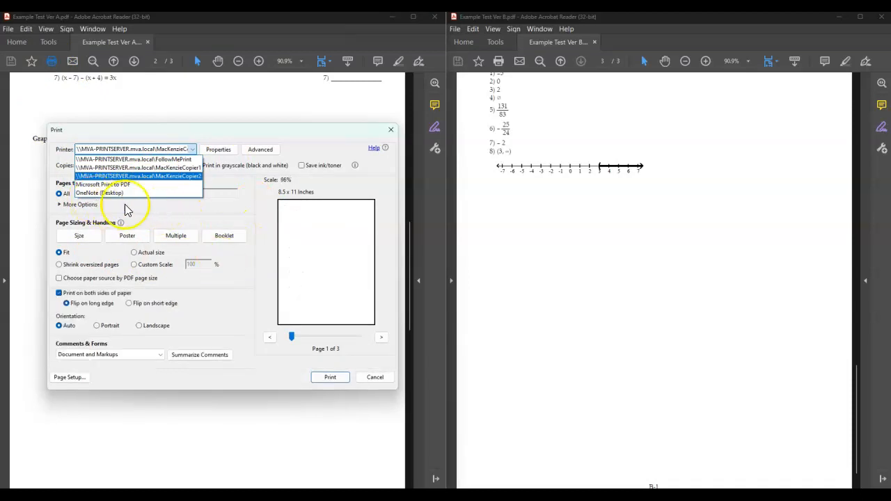
left_click(128, 203)
left_click(144, 195)
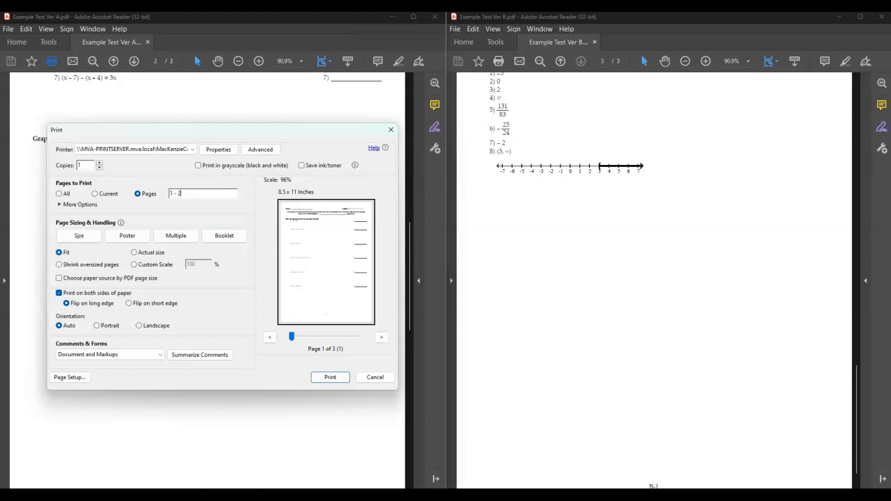
left_click(380, 337)
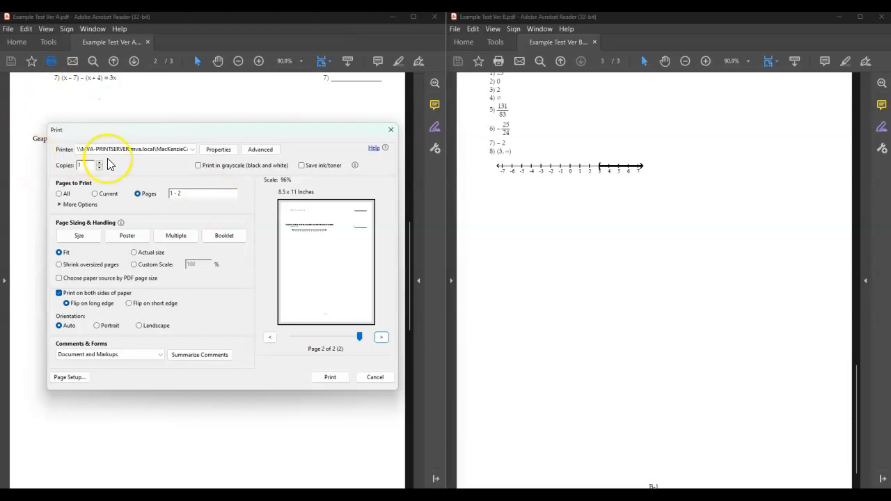
left_click(375, 377)
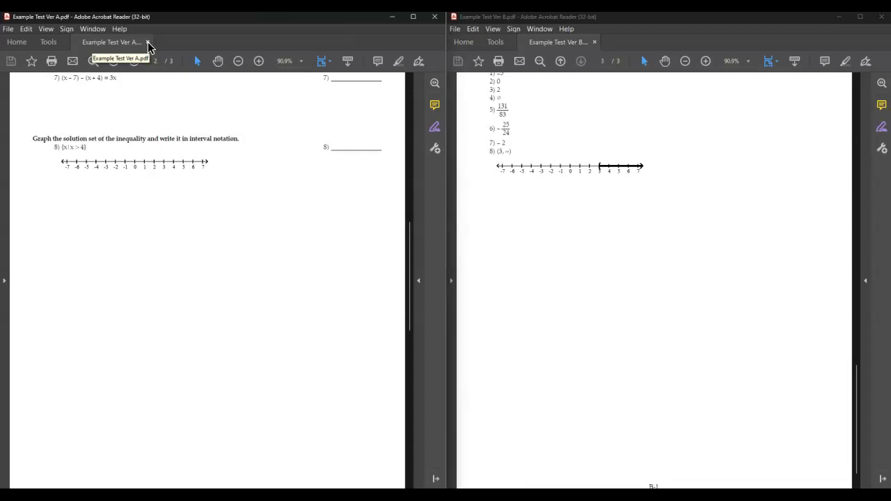
- Check the footer on page 2 of Ver A and go back to the start of the test
scroll(151, 233, "down", 5)
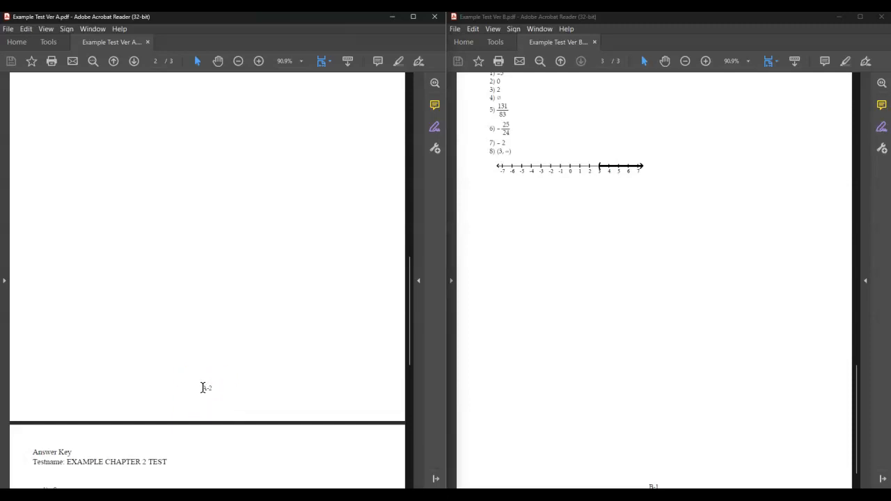
left_click(207, 376)
left_click(214, 353)
scroll(278, 380, "up", 15)
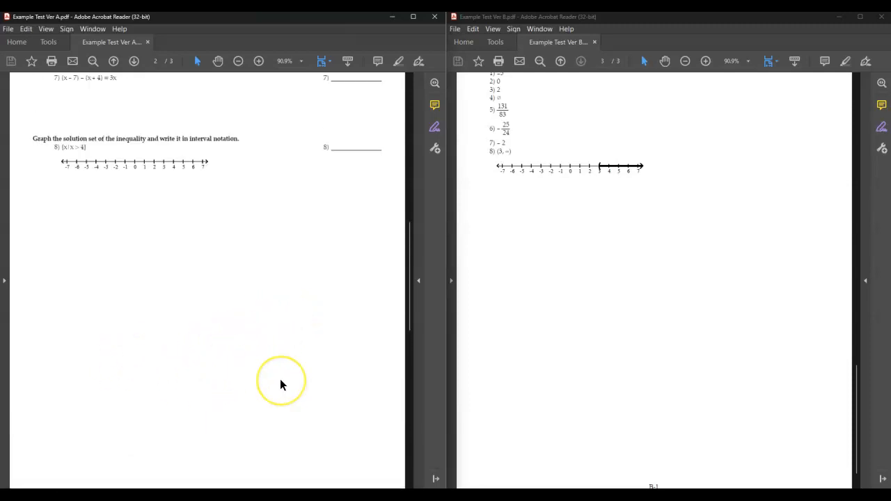
scroll(653, 352, "up", 15)
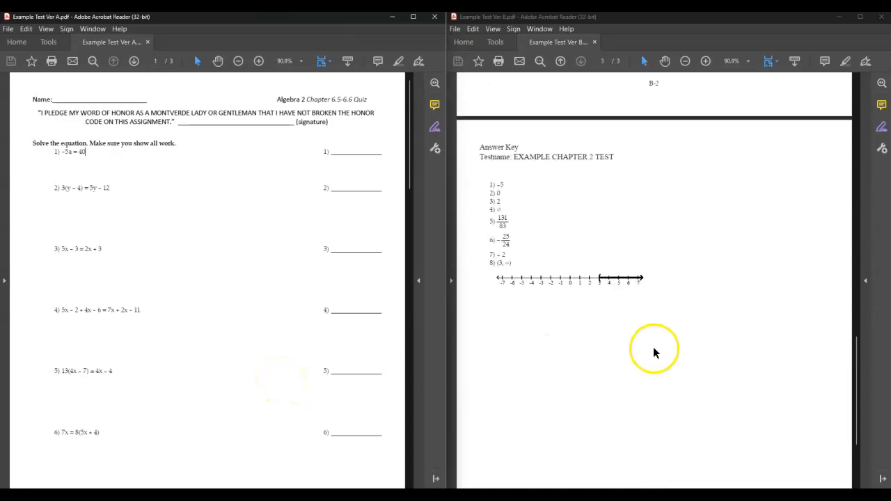
- Return Example Test Ver B to its first page and switch to TestGen with the Example Chapter 2 Test shown from the start
scroll(653, 347, "up", 5)
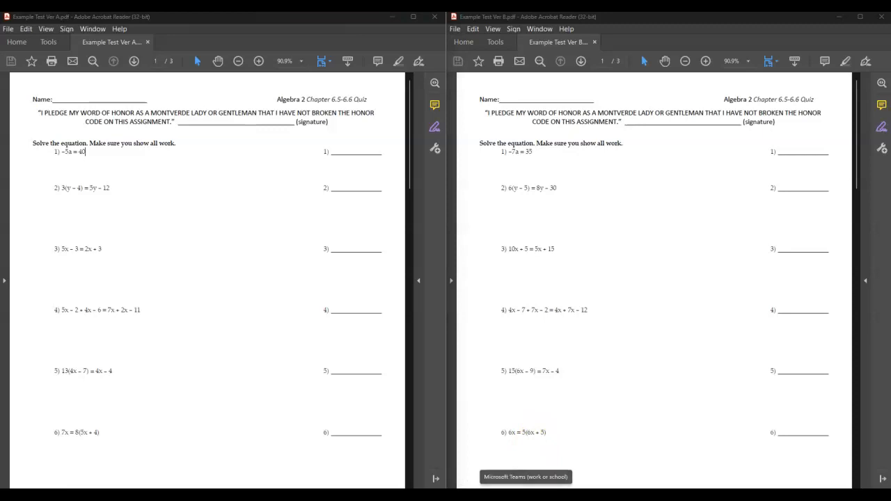
mouse_move(559, 495)
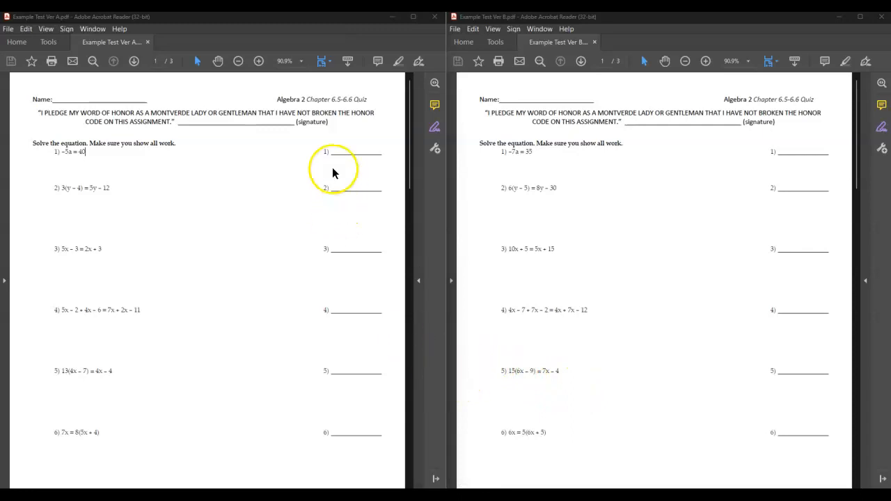
left_click(575, 495)
scroll(648, 199, "up", 5)
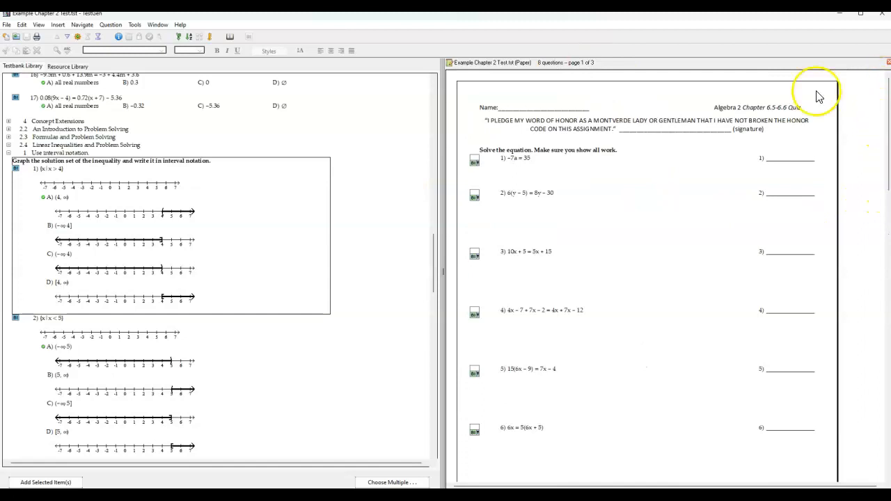
- Replace the quiz title and honor pledge in the page 1 header with "Chapter 2 Practice Worksheet" on its own line below the Name field
double_click(770, 111)
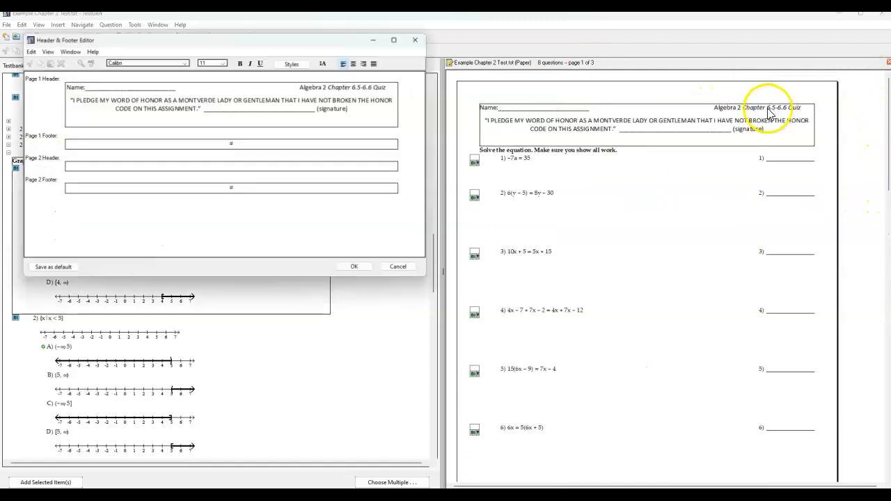
mouse_move(351, 110)
left_mouse_down()
mouse_move(288, 90)
mouse_move(299, 92)
left_mouse_up()
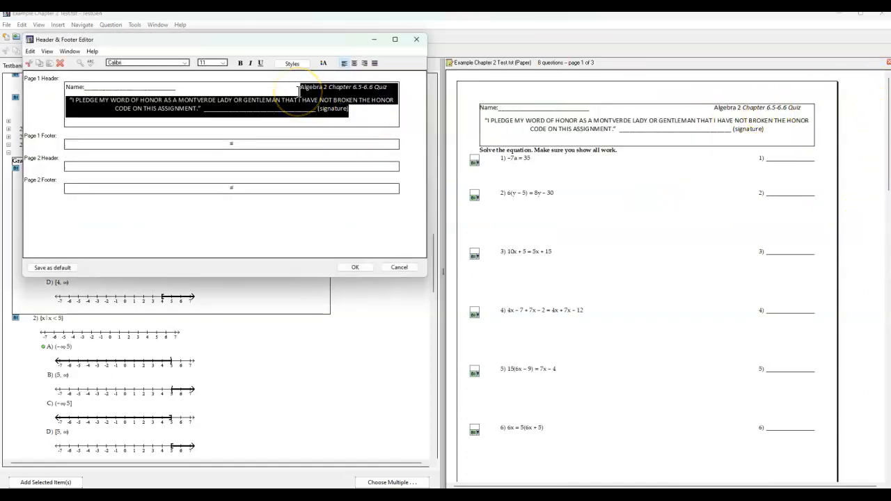
key("Delete")
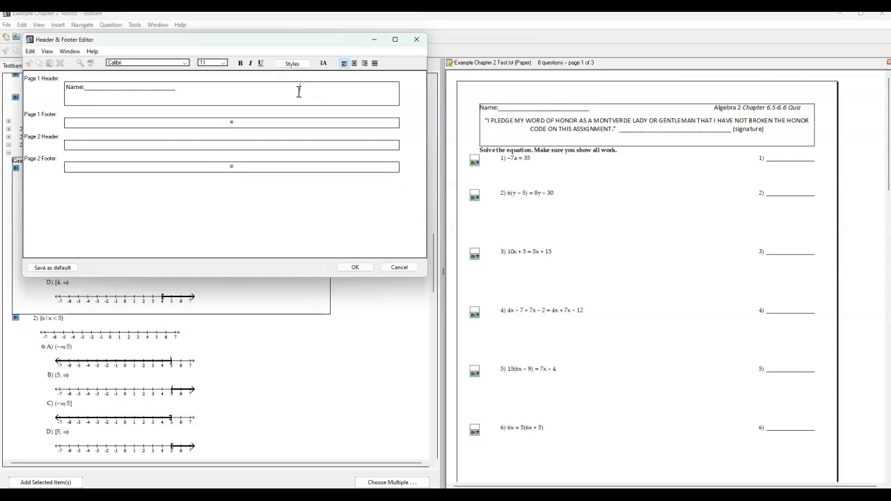
key("Return")
type("Chapter 2 Practice Worksheet")
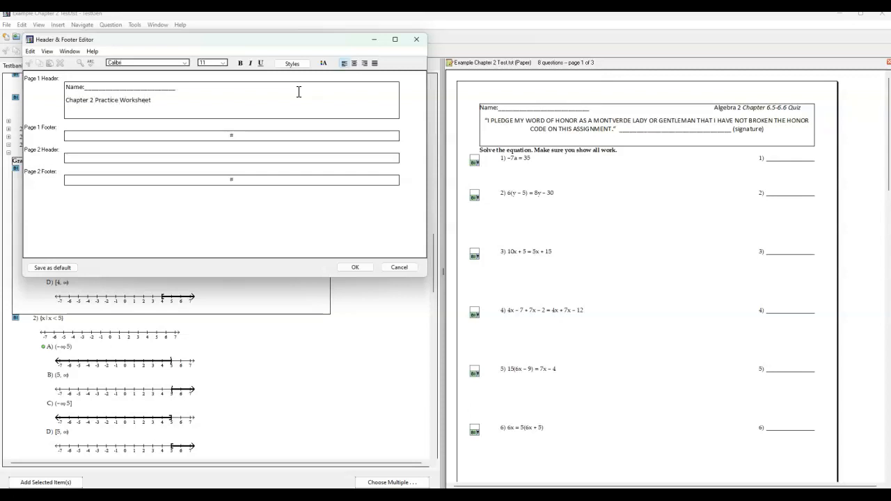
- Center the "Chapter 2 Practice Worksheet" title in the page 1 header and enlarge its font size
double_click(129, 102)
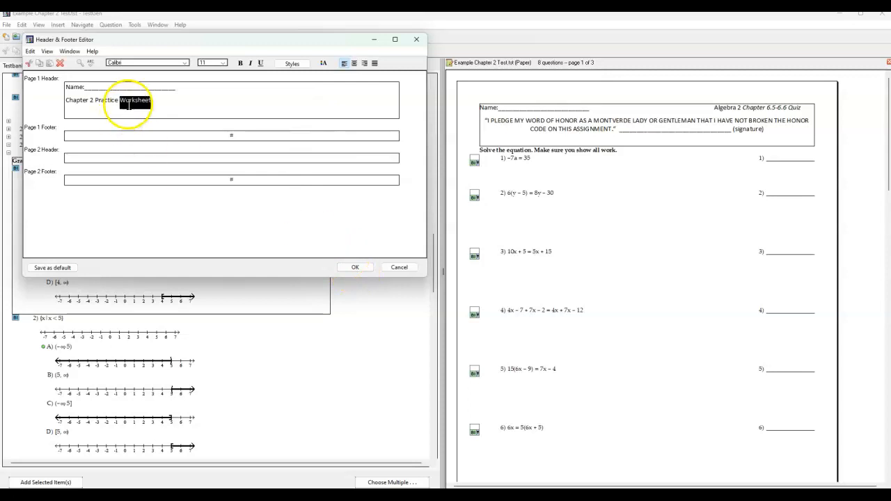
left_click_drag(151, 102, 75, 102)
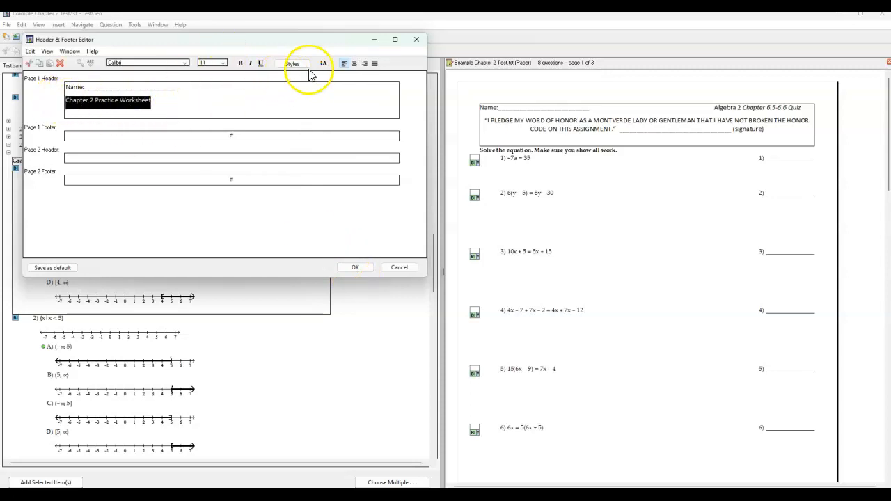
left_click(355, 63)
left_click(224, 63)
left_click(225, 63)
left_click(215, 120)
- Add a "Date:____________" field on the Name line of the page 1 header, with a blank line below it, and apply the header changes
left_click(235, 93)
left_click(287, 92)
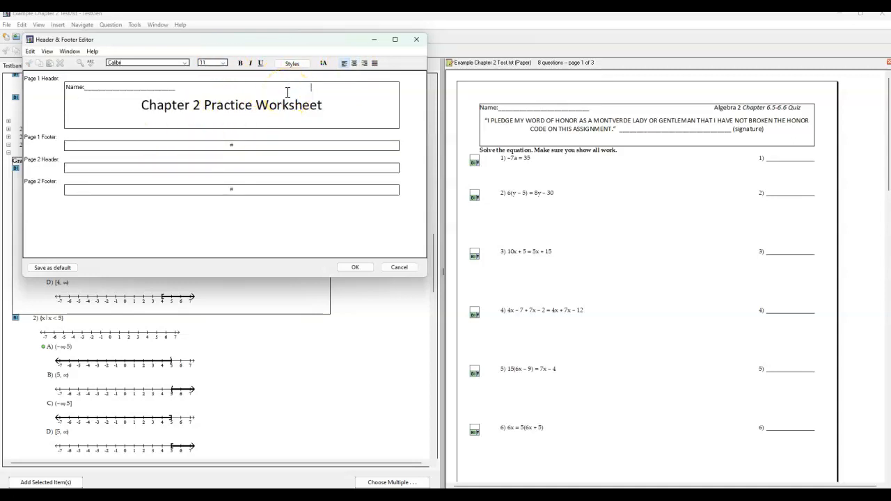
key("Return")
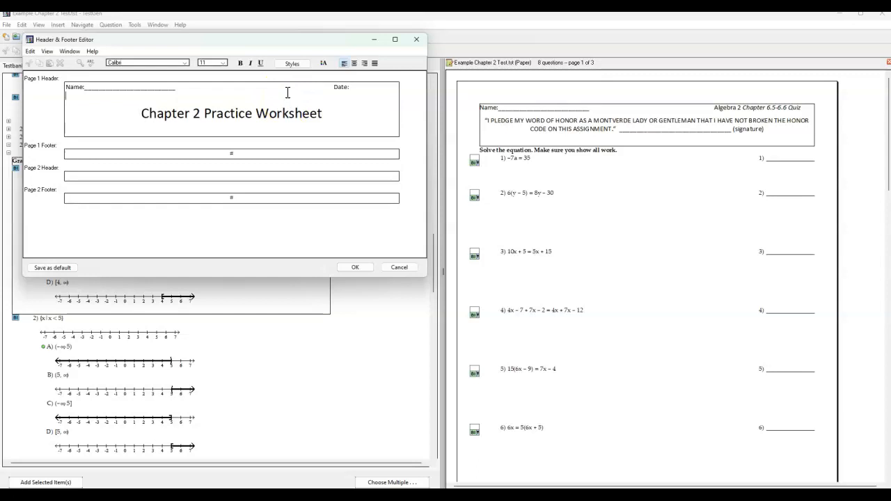
type("____________")
left_click(363, 269)
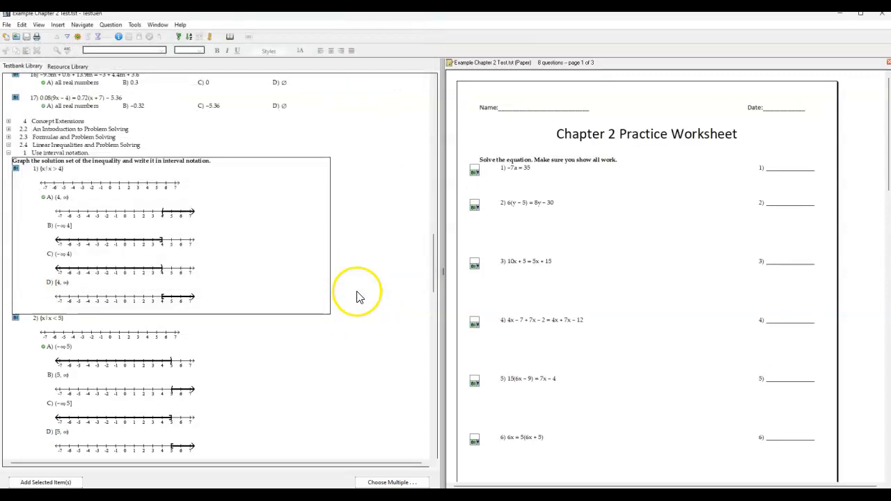